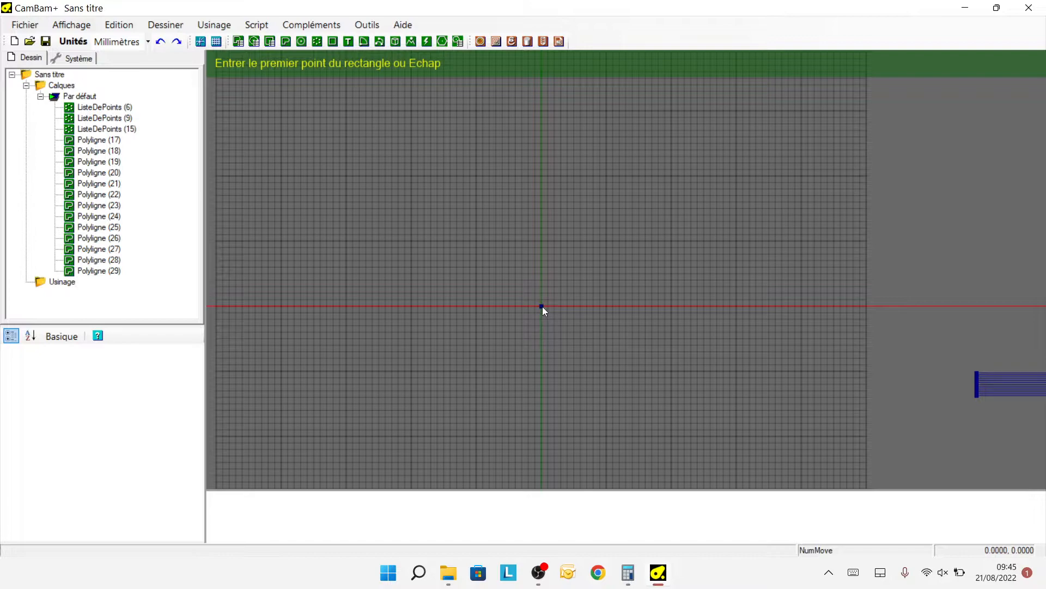
Step: Draw a rectangle about 26 by 12 mm from the origin and set its height to 3 mm
left_click(711, 228)
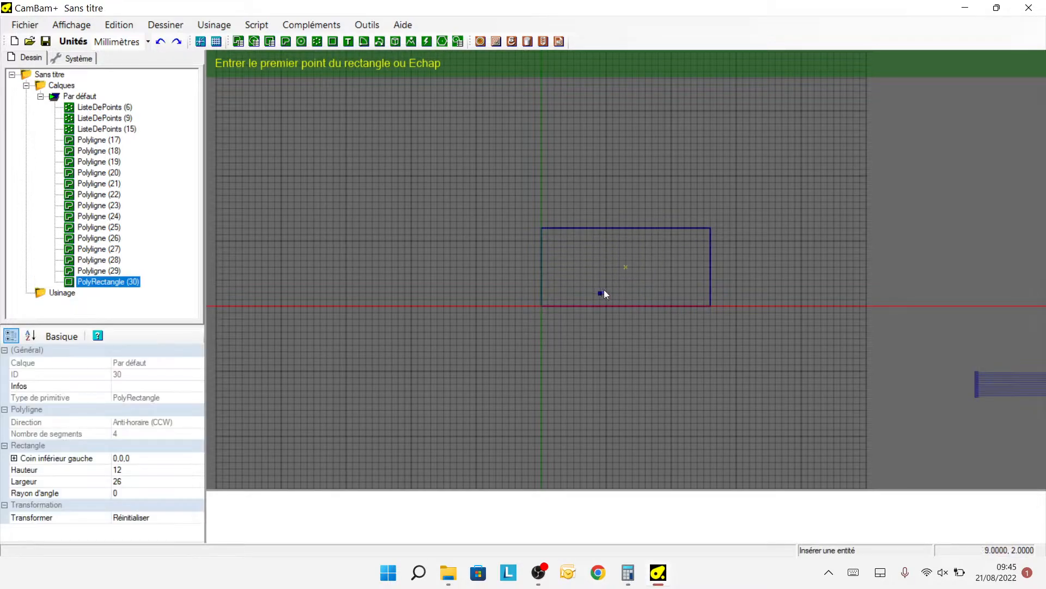
left_click(129, 472)
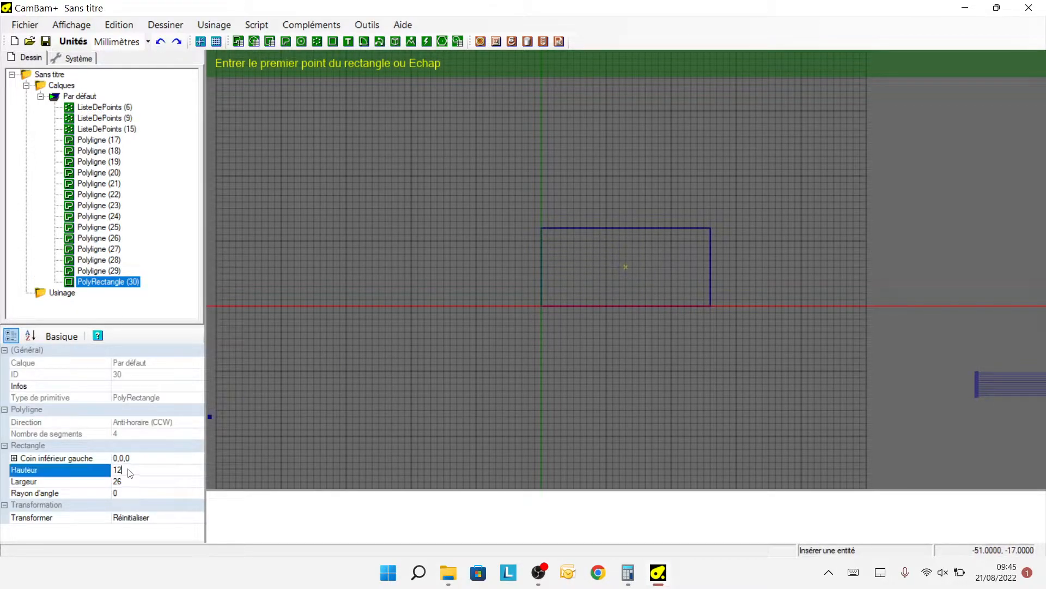
key("BackSpace")
key("BackSpace")
type("3")
key("Return")
scroll(634, 314, "down", 2)
scroll(695, 290, "up", 2)
scroll(697, 295, "up", 2)
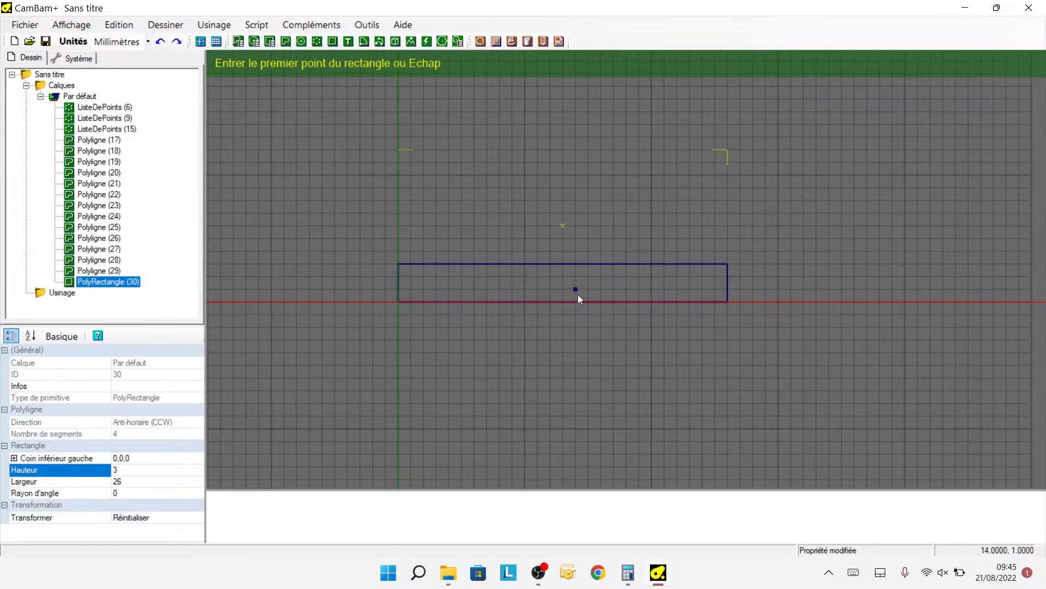
left_click(661, 231)
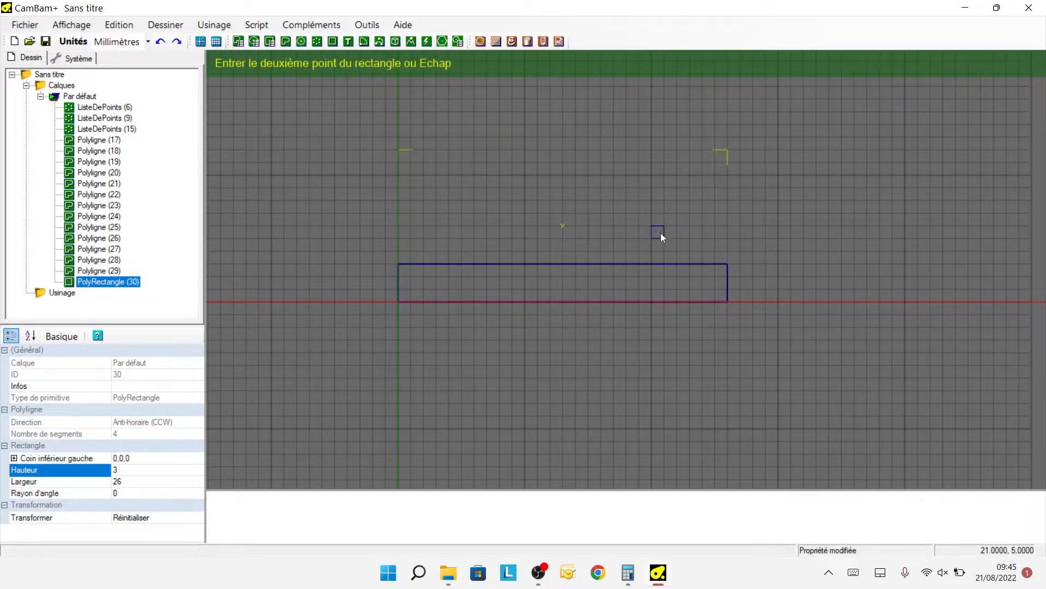
key("Escape")
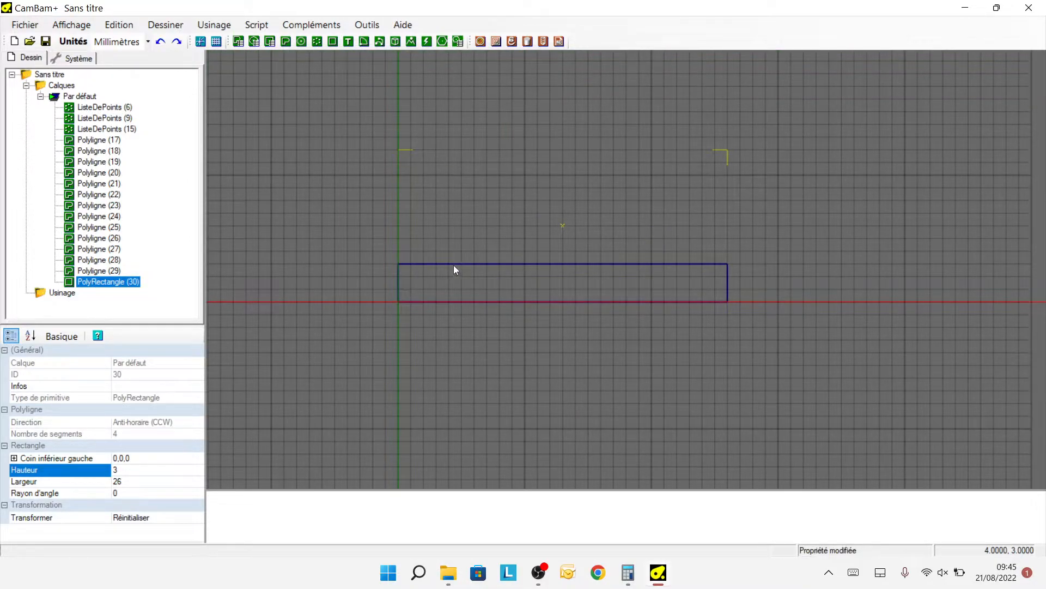
left_click(583, 281)
left_click(580, 264)
Step: Draw two separate vertical polylines about 11 mm long, at X -5 and X -9, from Y 16 down to Y 5
scroll(369, 299, "down", 1)
scroll(387, 295, "up", 4)
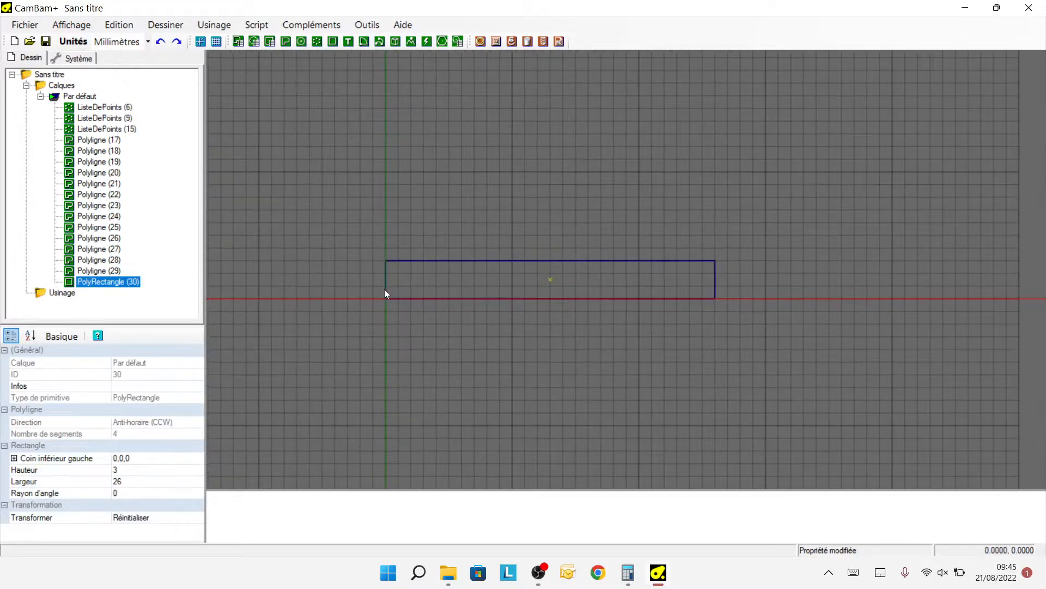
scroll(443, 329, "down", 4)
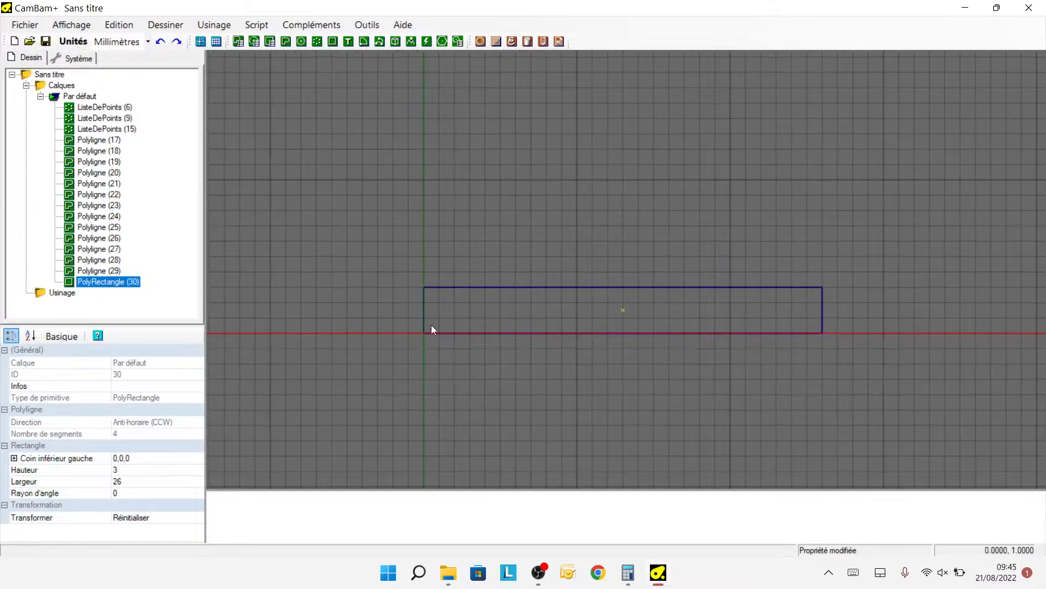
left_click(286, 42)
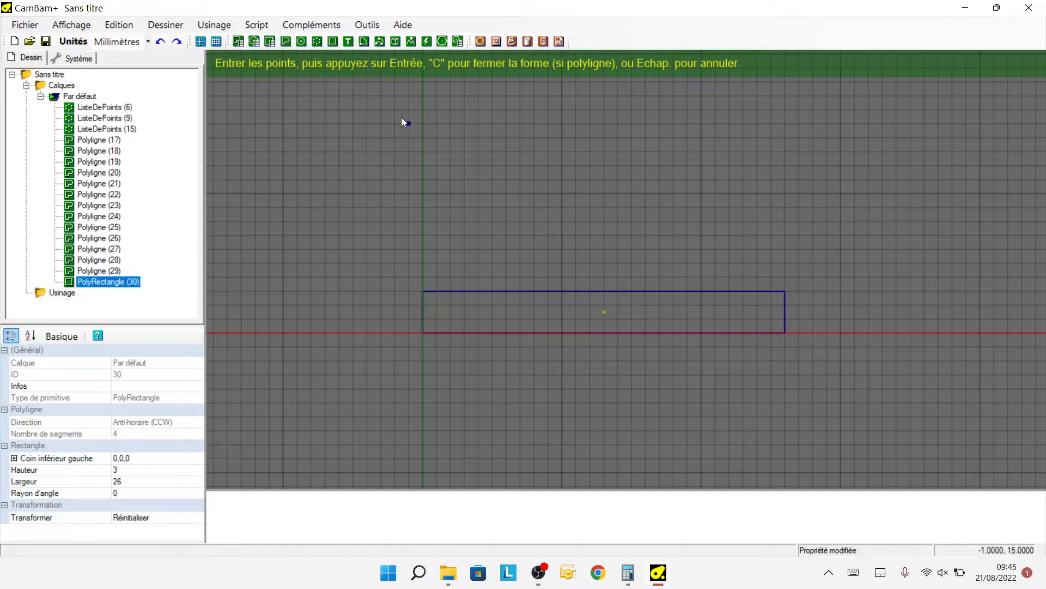
left_click(353, 264)
key("Return")
left_click(297, 249)
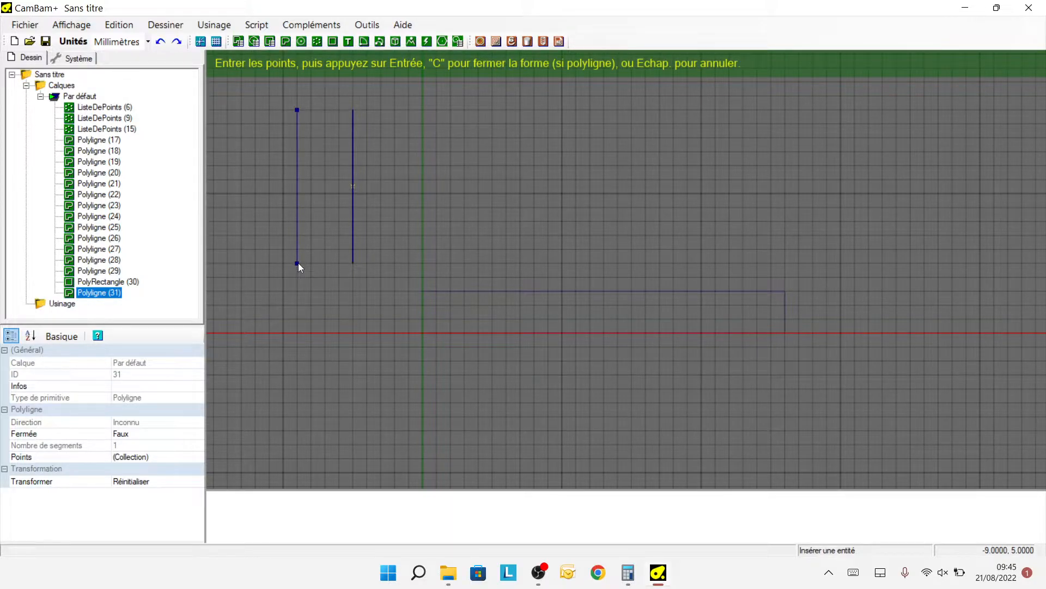
key("Return")
key("Escape")
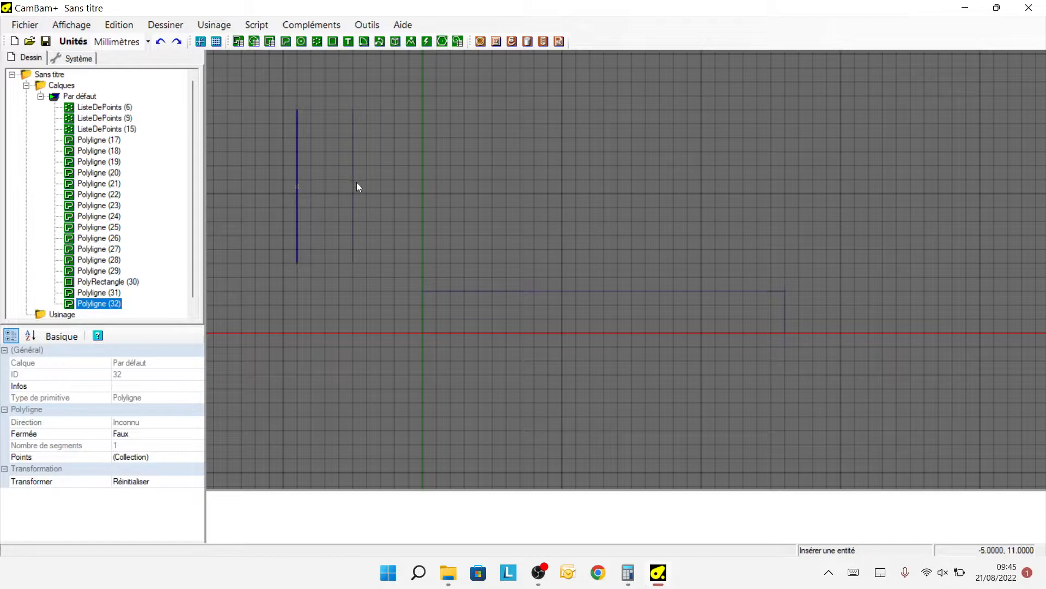
Step: Rotate the polyline at X -9 counter-clockwise by 30° around the Z axis, using the origin as centre
scroll(473, 189, "down", 1)
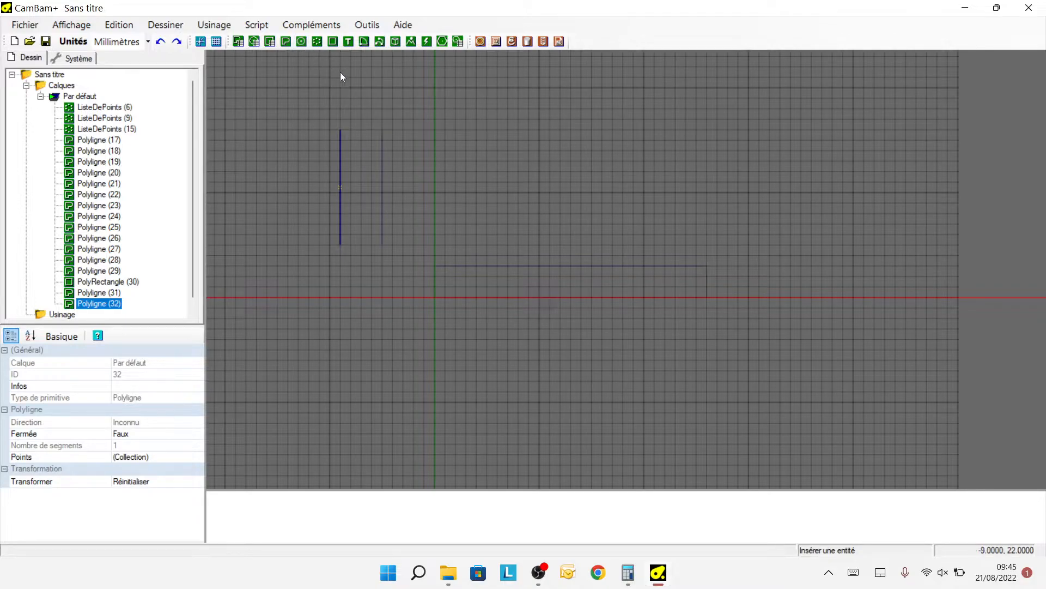
right_click(390, 121)
mouse_move(464, 145)
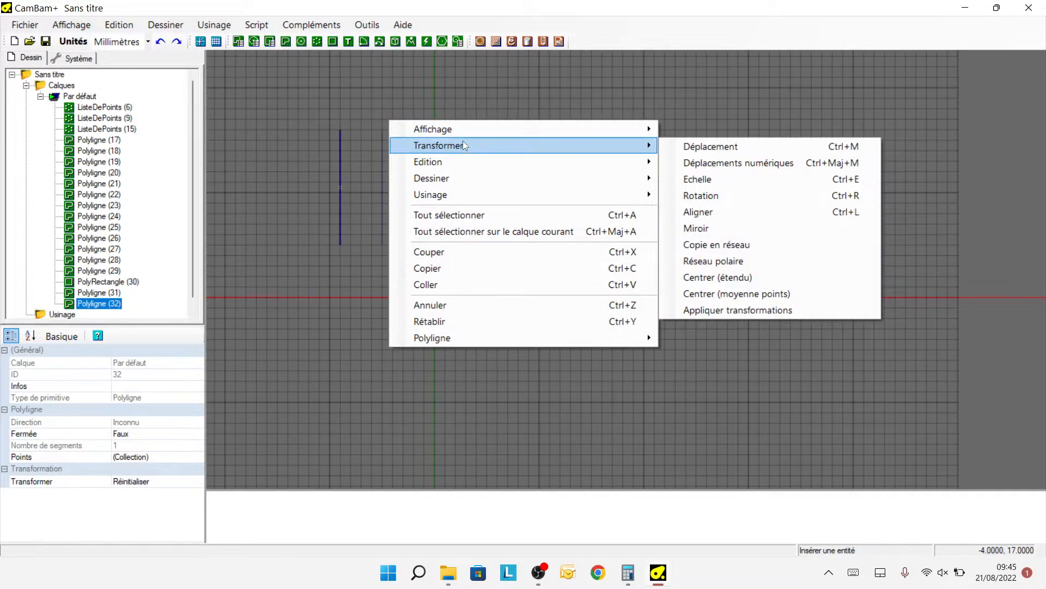
left_click(715, 163)
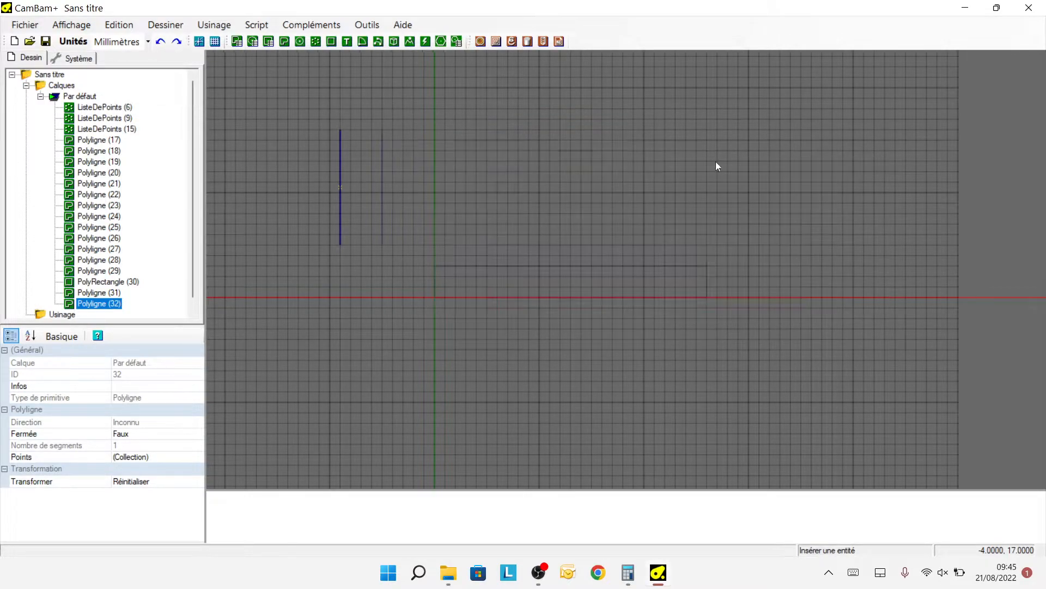
left_click(265, 170)
key("BackSpace")
key("BackSpace")
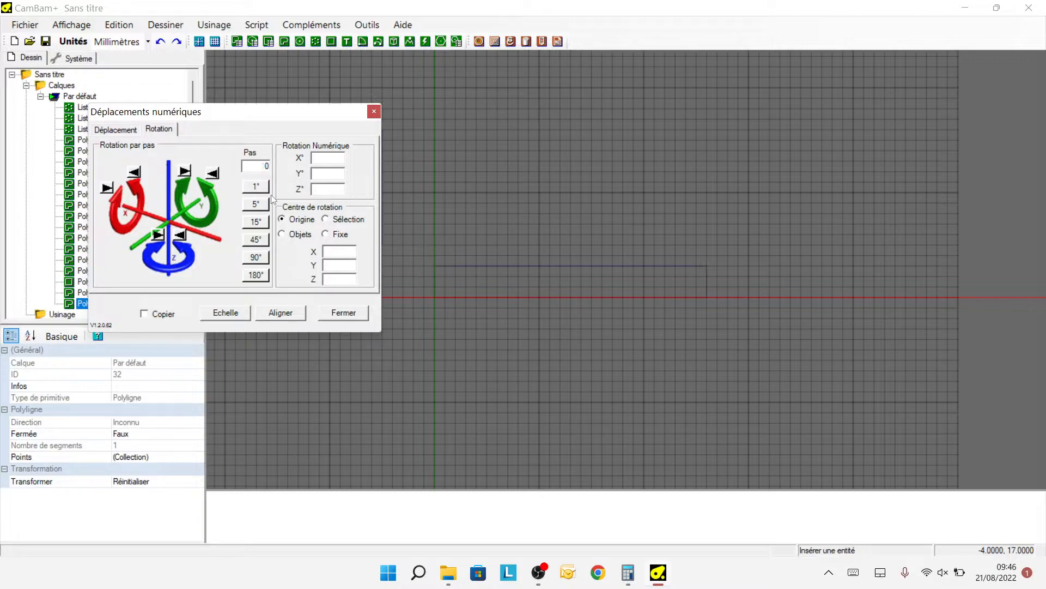
type("3")
left_click(181, 236)
Step: Rotate the remaining vertical polyline clockwise by 30° around the Z axis, using the origin as centre
scroll(529, 218, "down", 4)
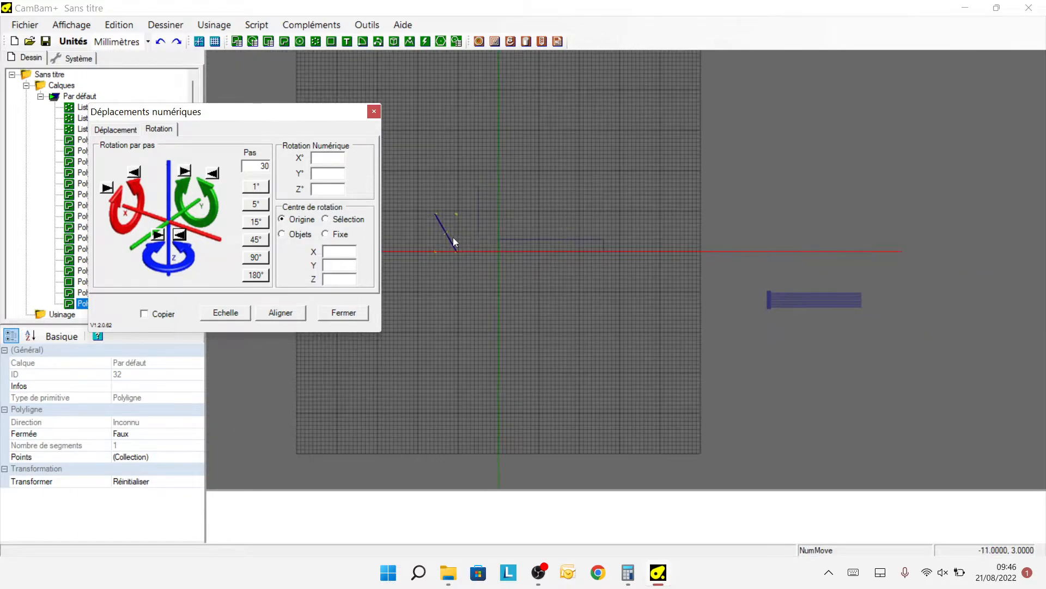
left_click(476, 239)
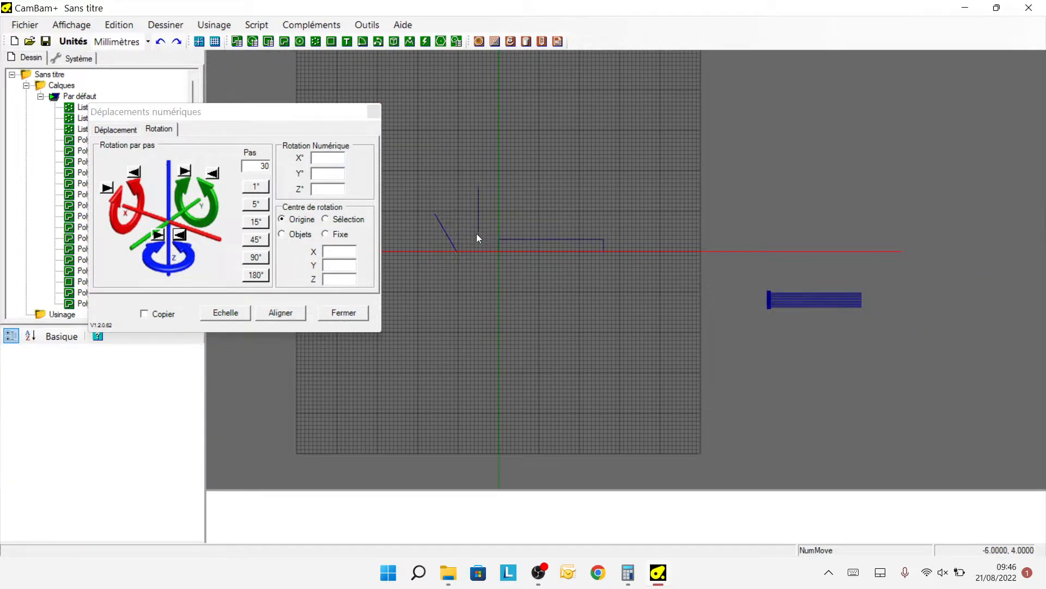
left_click(478, 225)
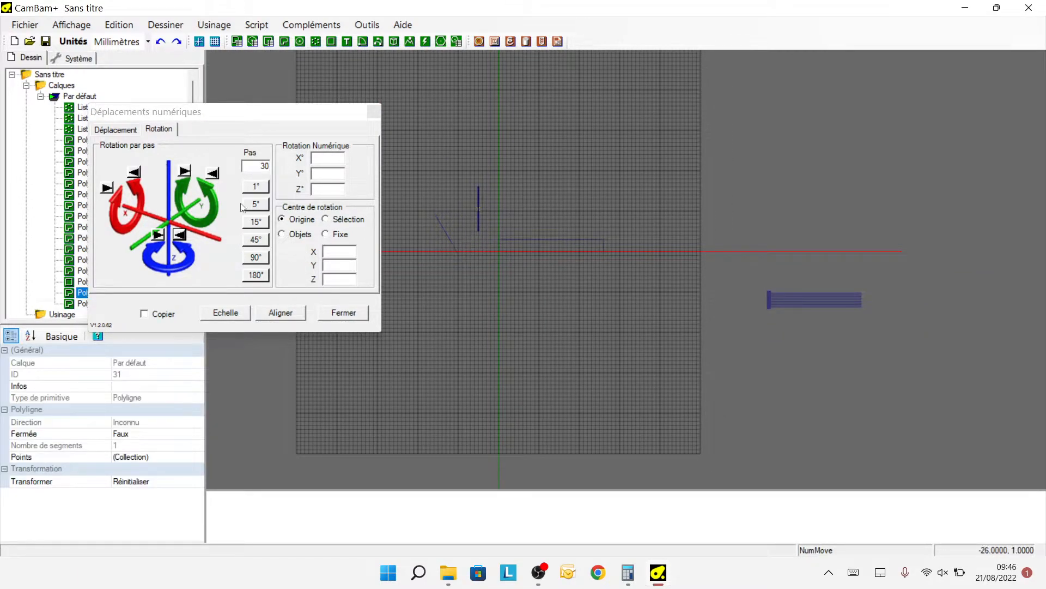
left_click(158, 236)
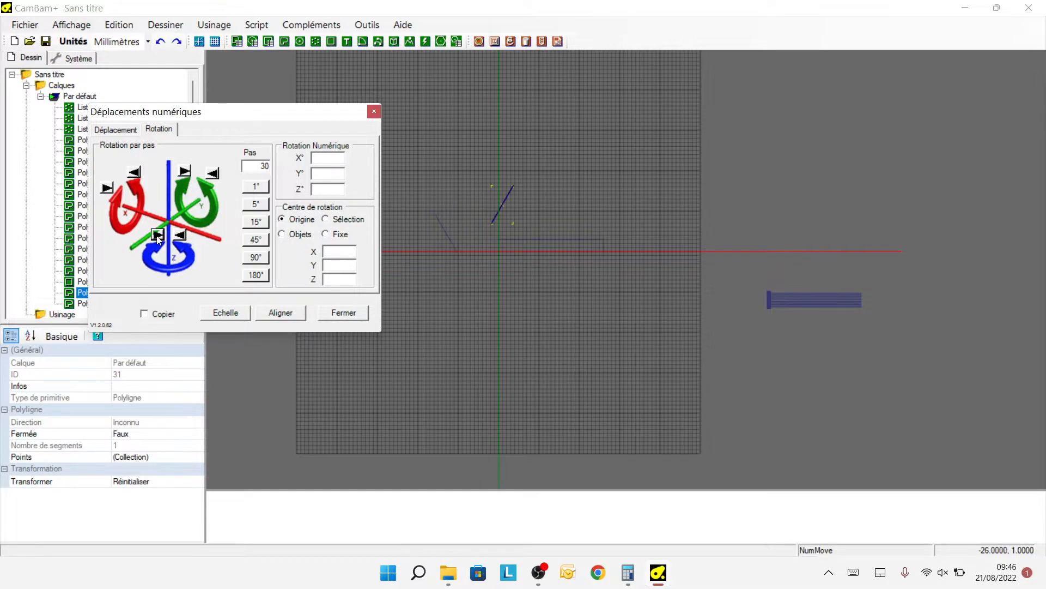
left_click(335, 313)
Step: Move the clockwise-rotated line so its lower end sits on the rectangle's lower right corner at 26, 0
scroll(496, 227, "up", 4)
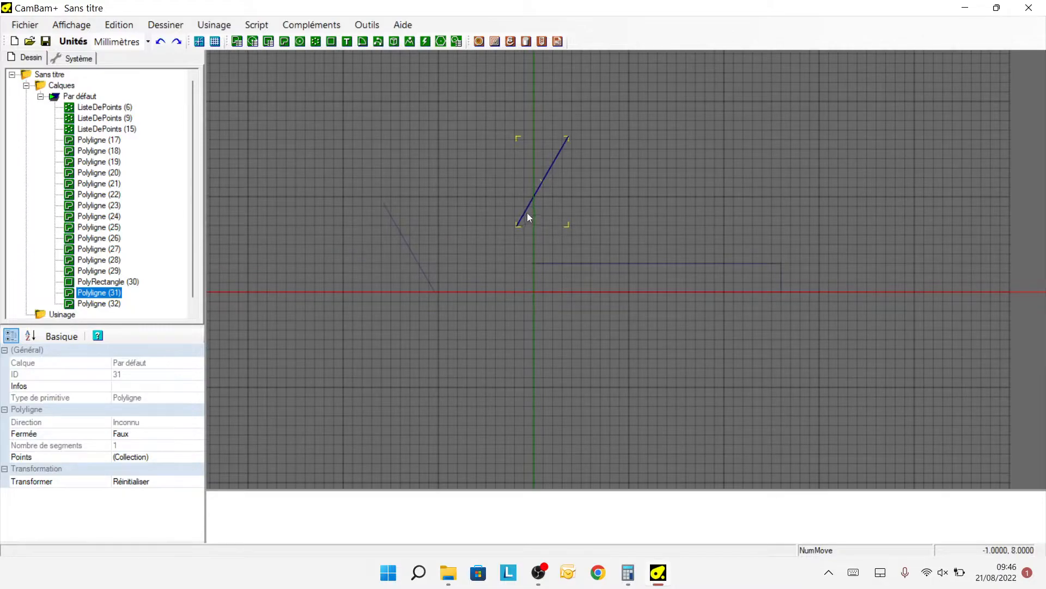
right_click(527, 217)
mouse_move(622, 233)
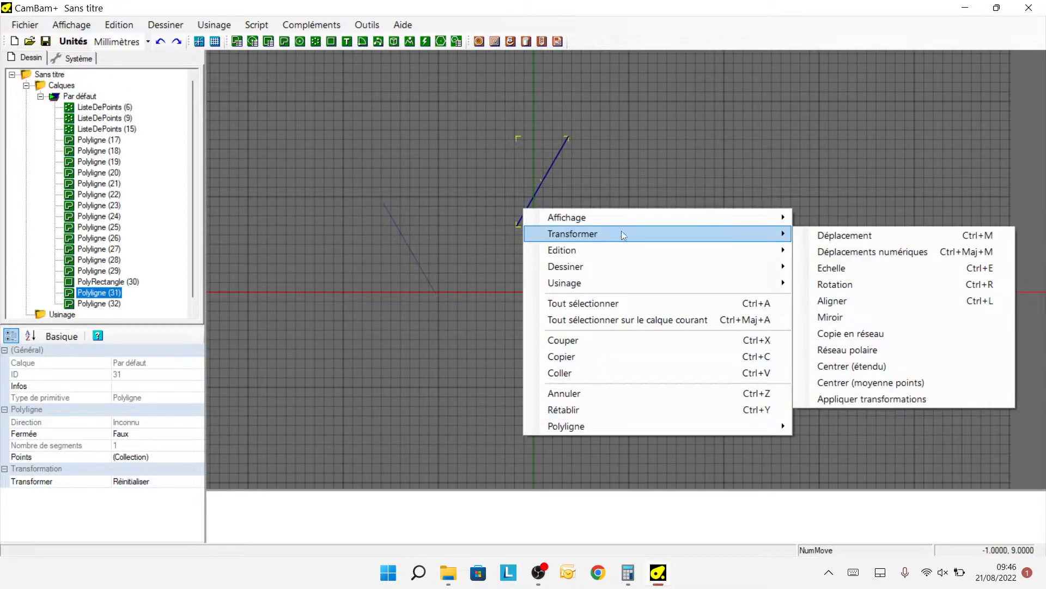
left_click(842, 233)
left_click(517, 225)
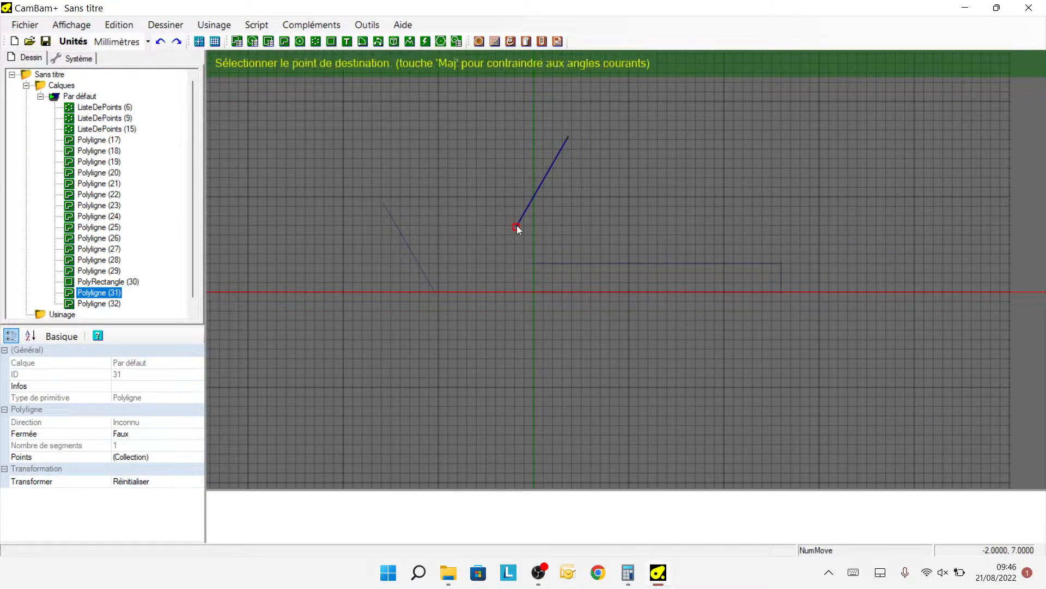
left_click(780, 288)
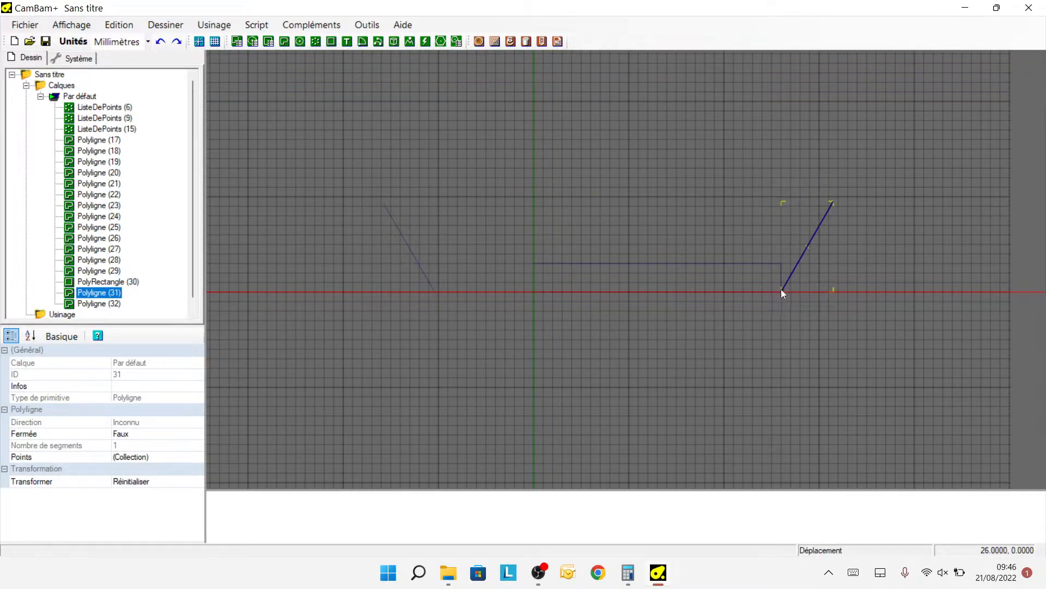
Step: Move the other slanted line so its lower end meets the first one at 26, 0, forming a V
right_click(421, 267)
mouse_move(570, 297)
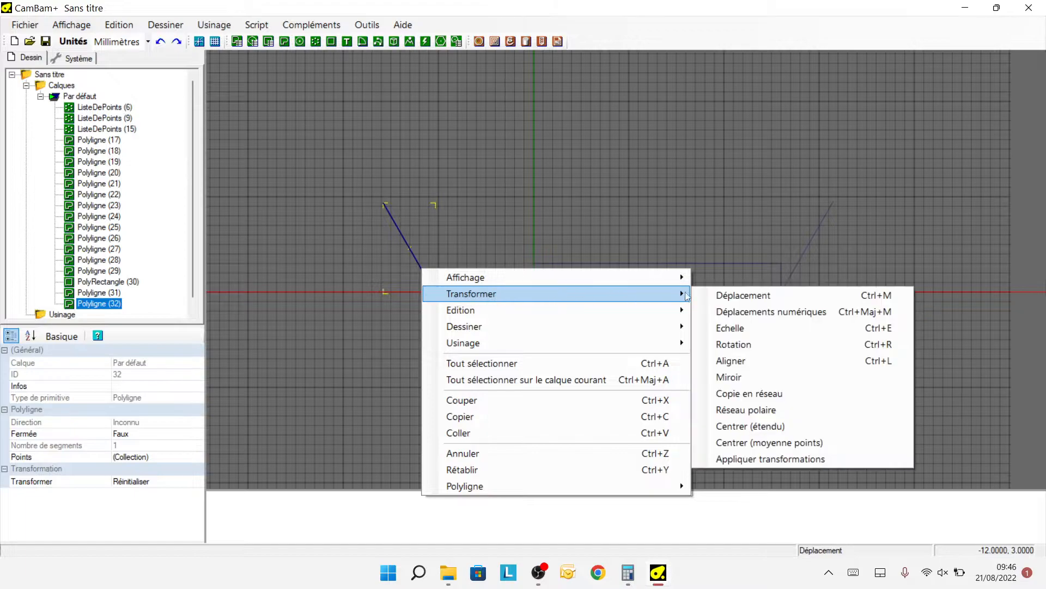
left_click(725, 295)
left_click(436, 293)
left_click(781, 290)
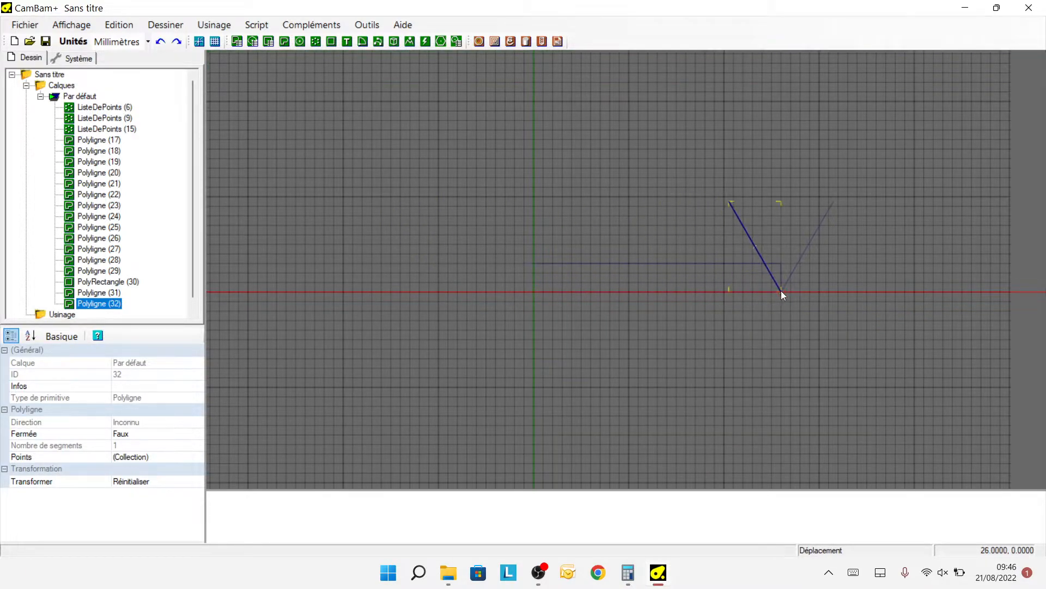
Step: Set the rectangle's width to 40 mm so it extends past the V
scroll(866, 241, "up", 5)
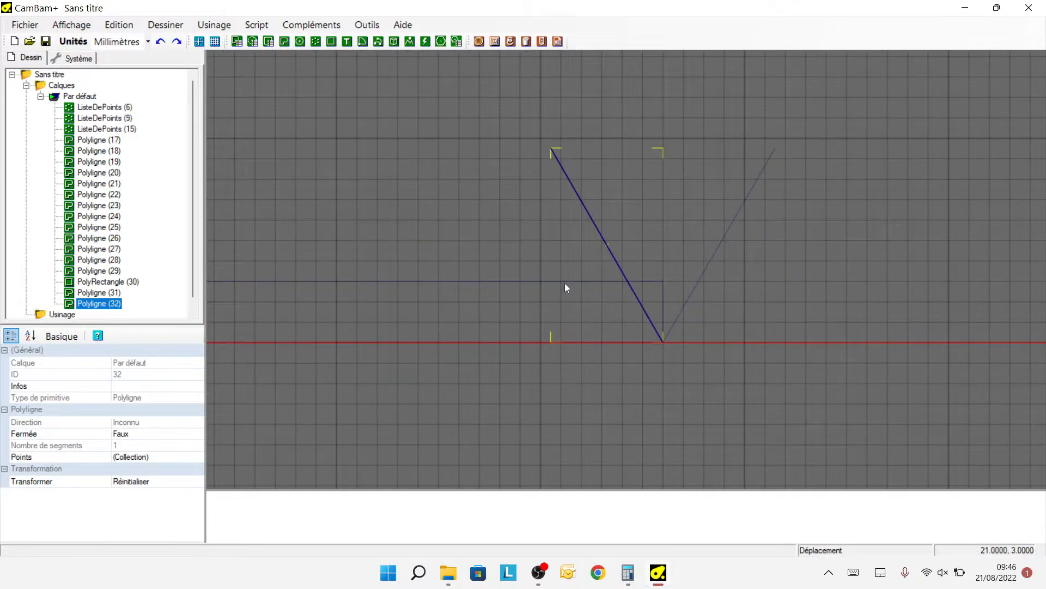
left_click(564, 283)
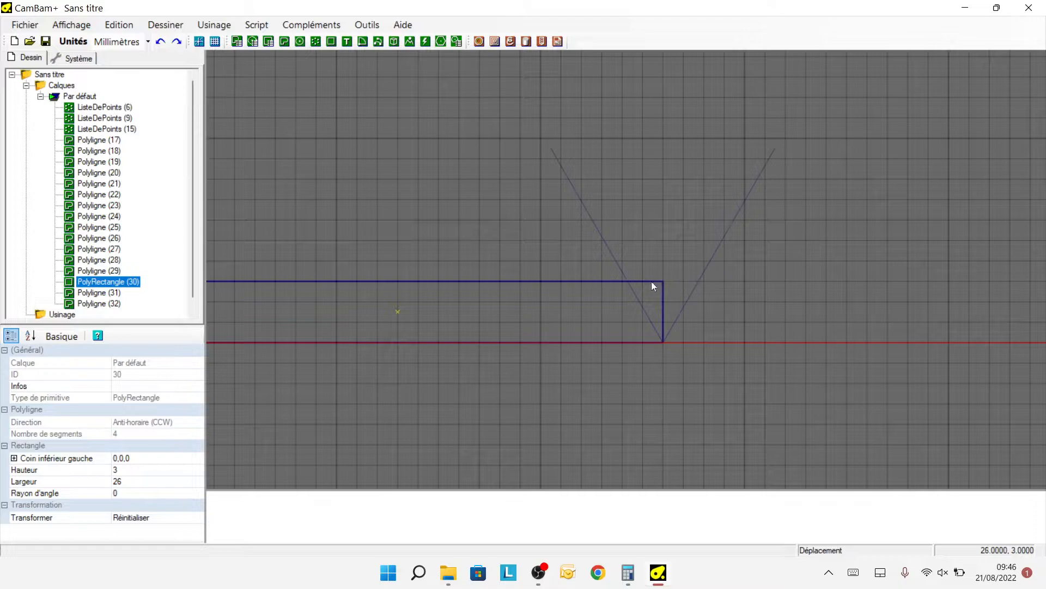
left_click(132, 483)
key("BackSpace")
key("BackSpace")
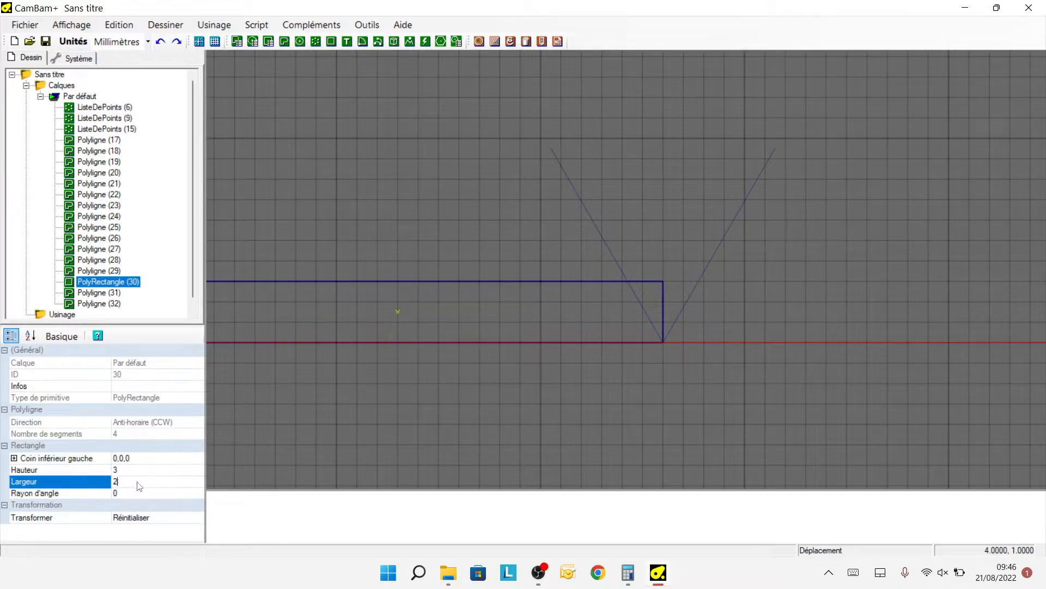
type("40")
key("Return")
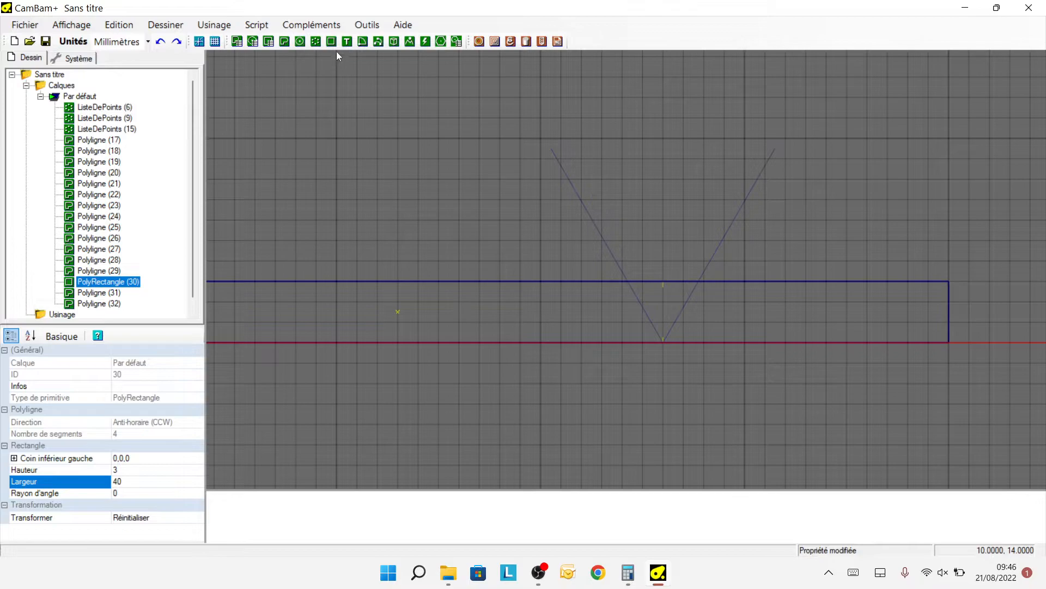
Step: Draw a horizontal polyline about 19 mm long on the rectangle's bottom edge, from X 17 to X 36
left_click(284, 42)
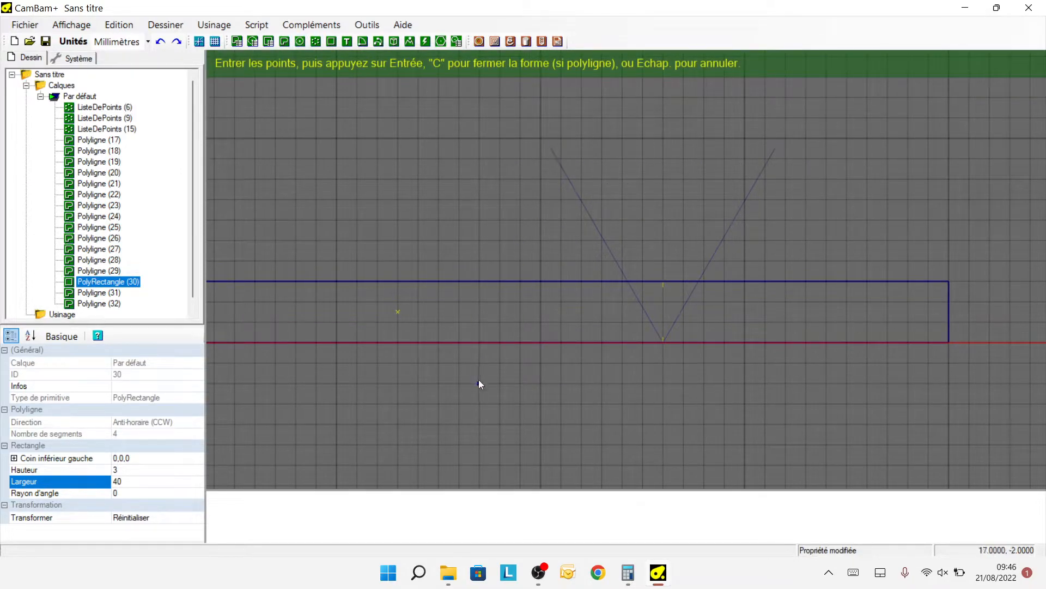
left_click(480, 342)
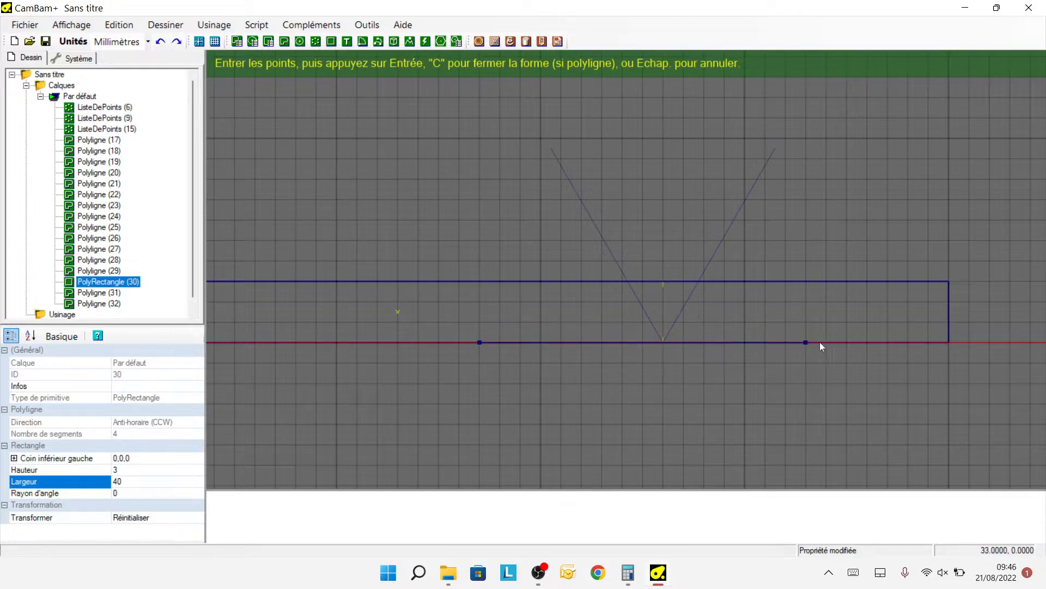
left_click(860, 341)
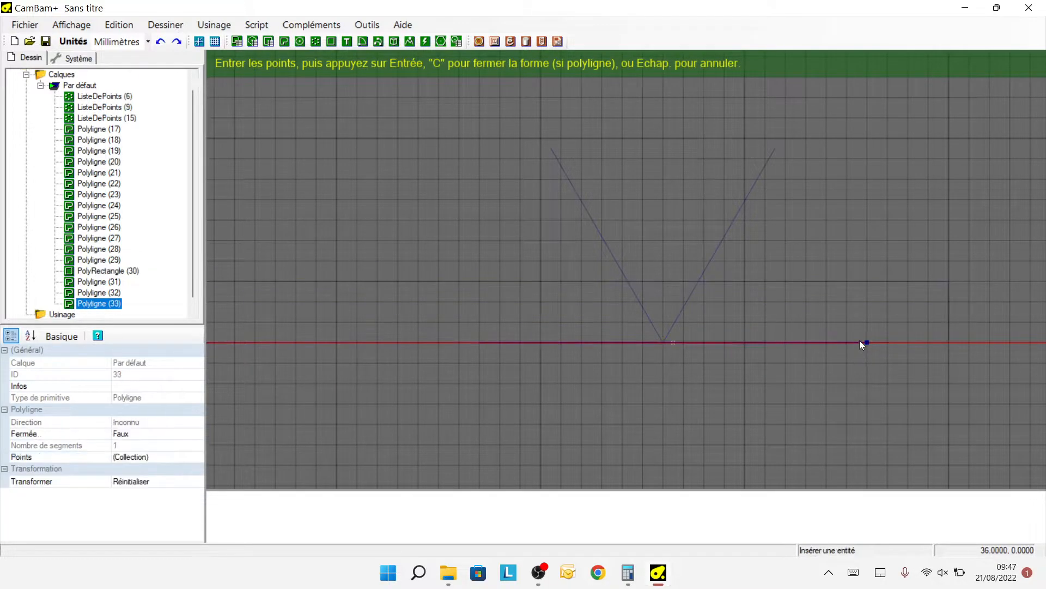
key("Return")
Step: Remove the 40 by 3 mm rectangle from the drawing
left_click(822, 281)
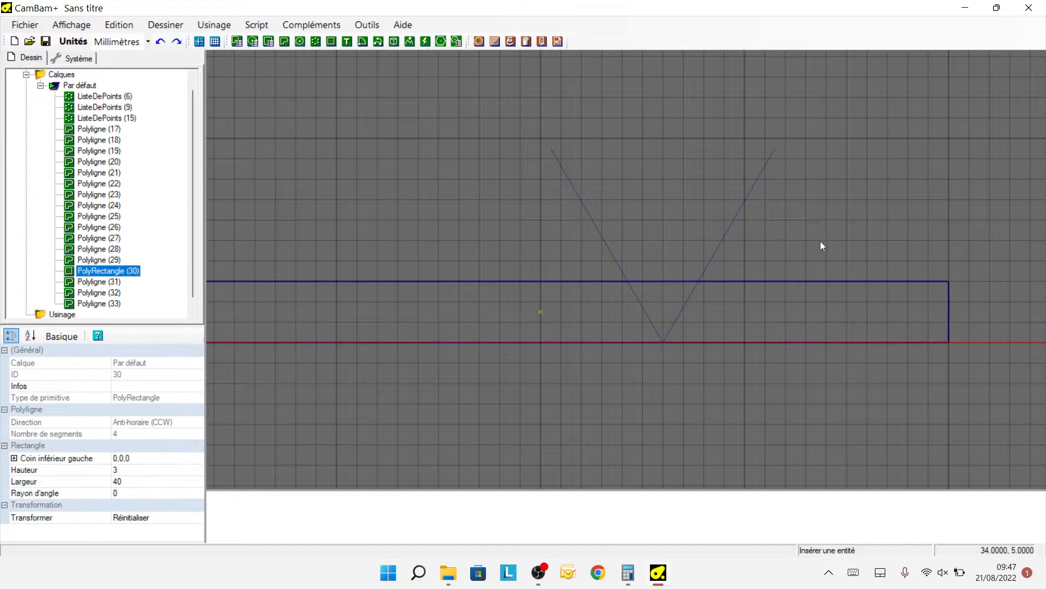
right_click(819, 241)
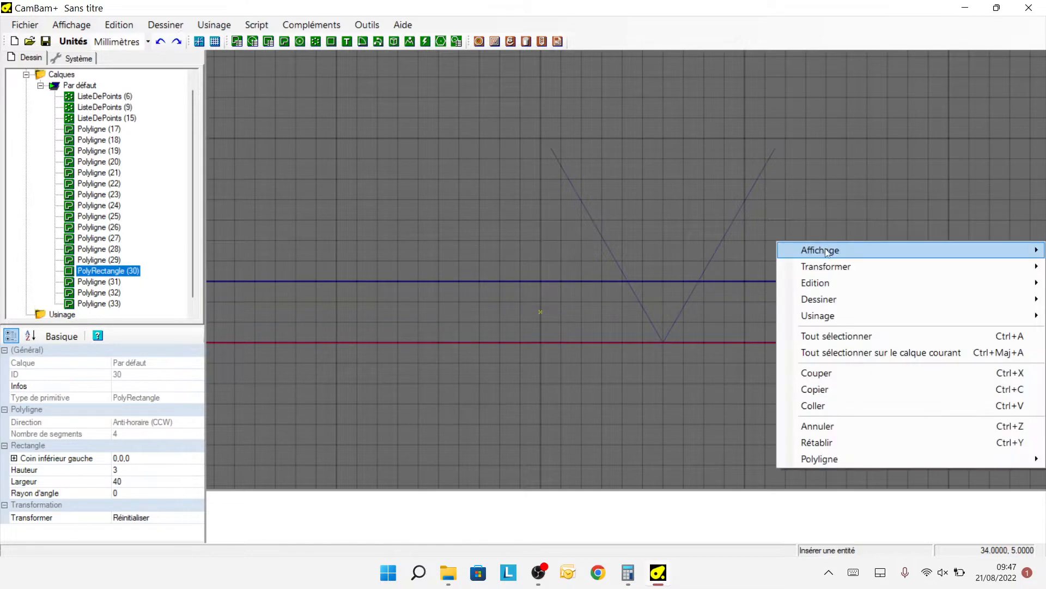
left_click(823, 377)
Step: Array the horizontal baseline polyline with 6 copies offset by 0,0.5,0 per step
left_click(594, 342)
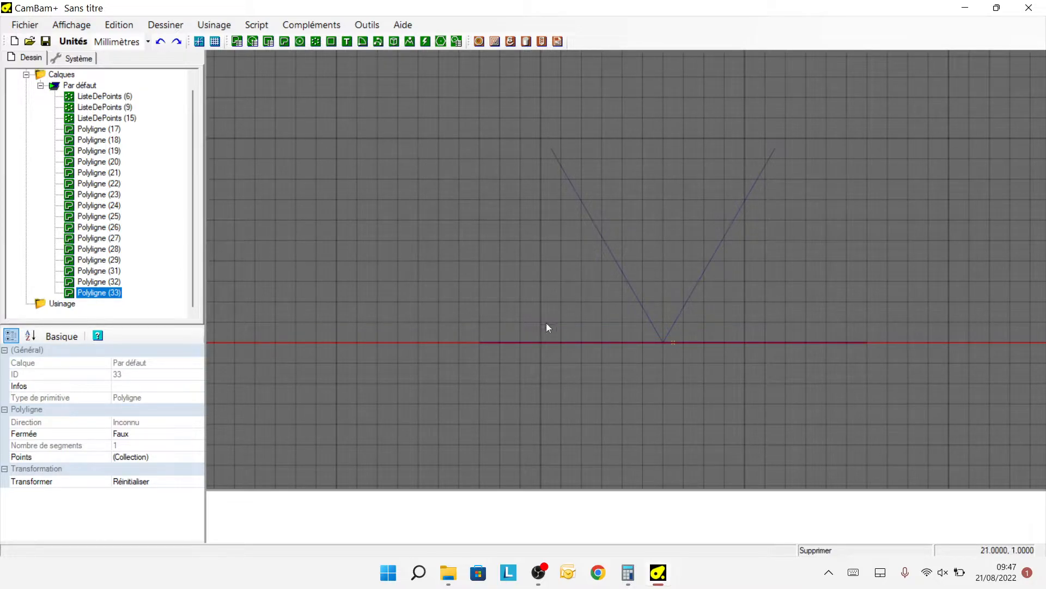
right_click(509, 235)
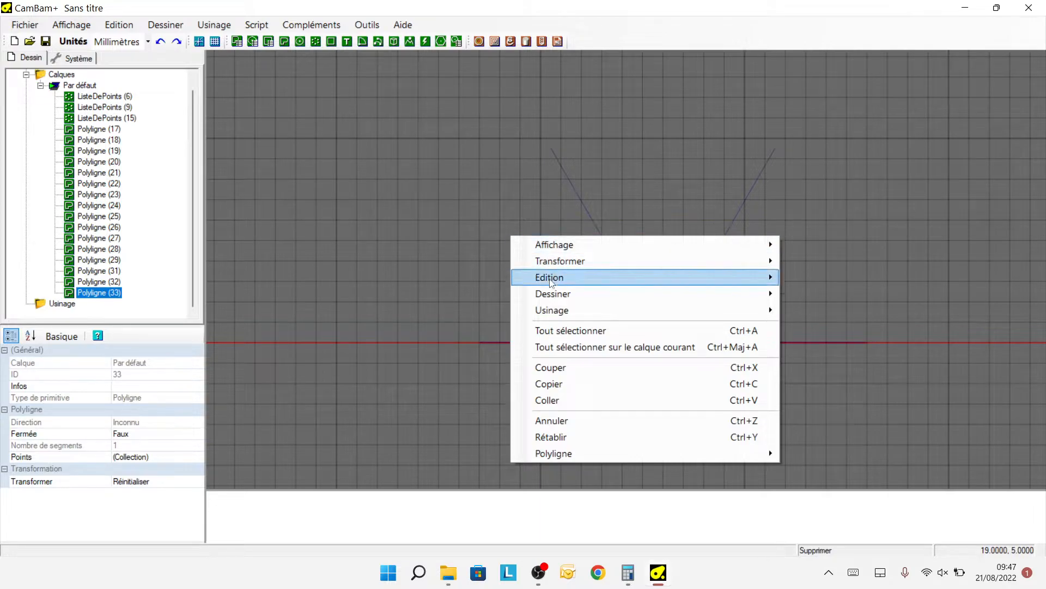
mouse_move(548, 280)
mouse_move(593, 268)
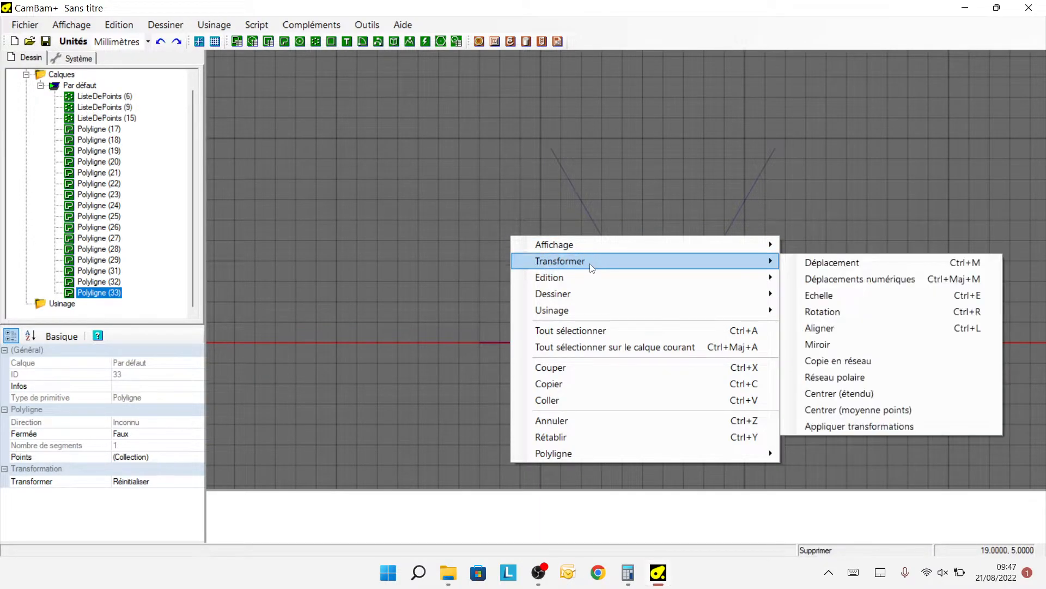
left_click(837, 361)
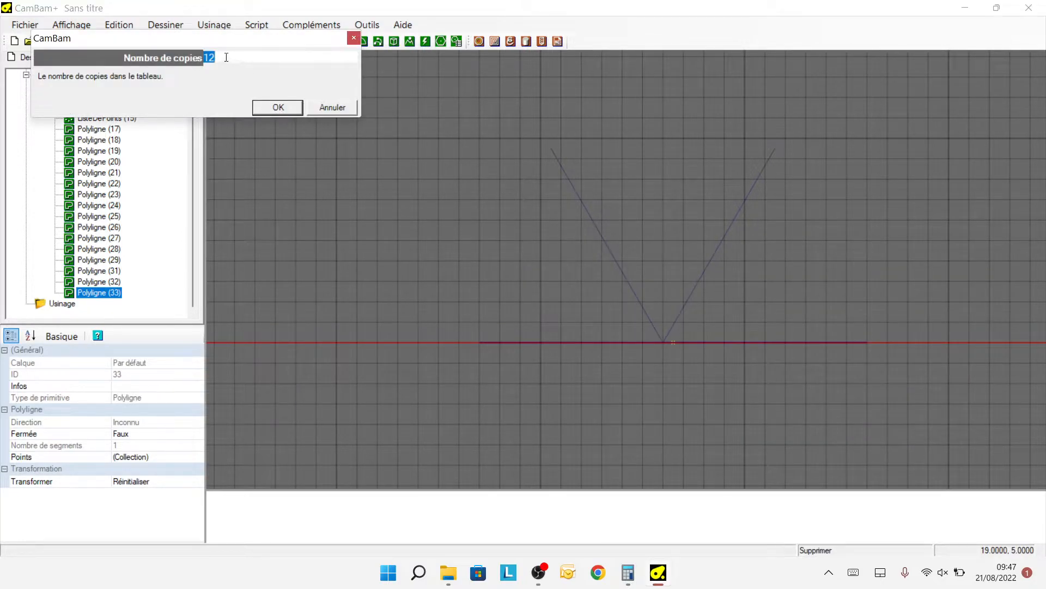
type("6")
left_click(279, 107)
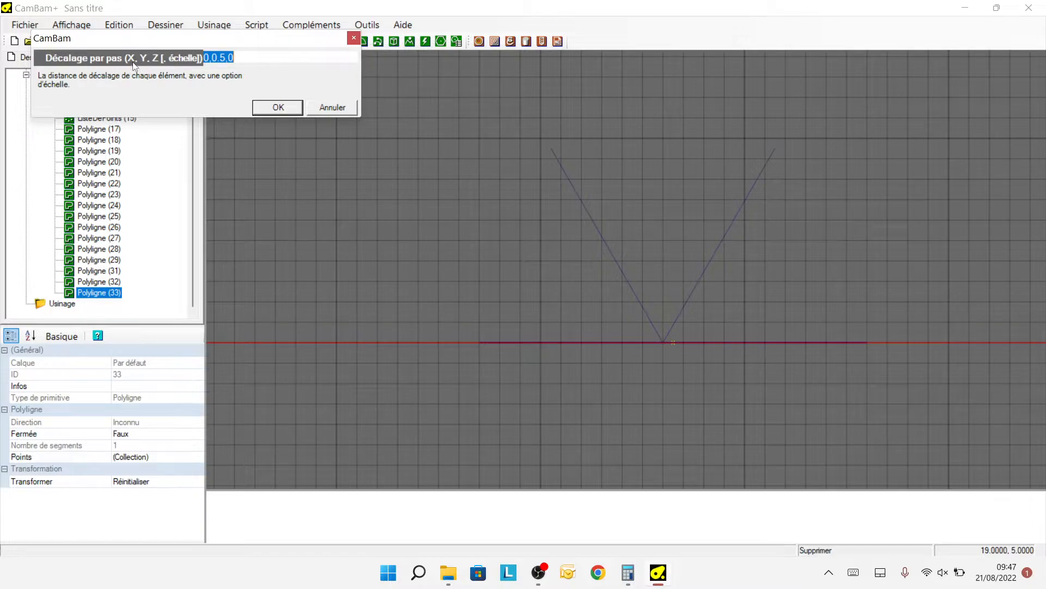
left_click(260, 56)
left_click(278, 108)
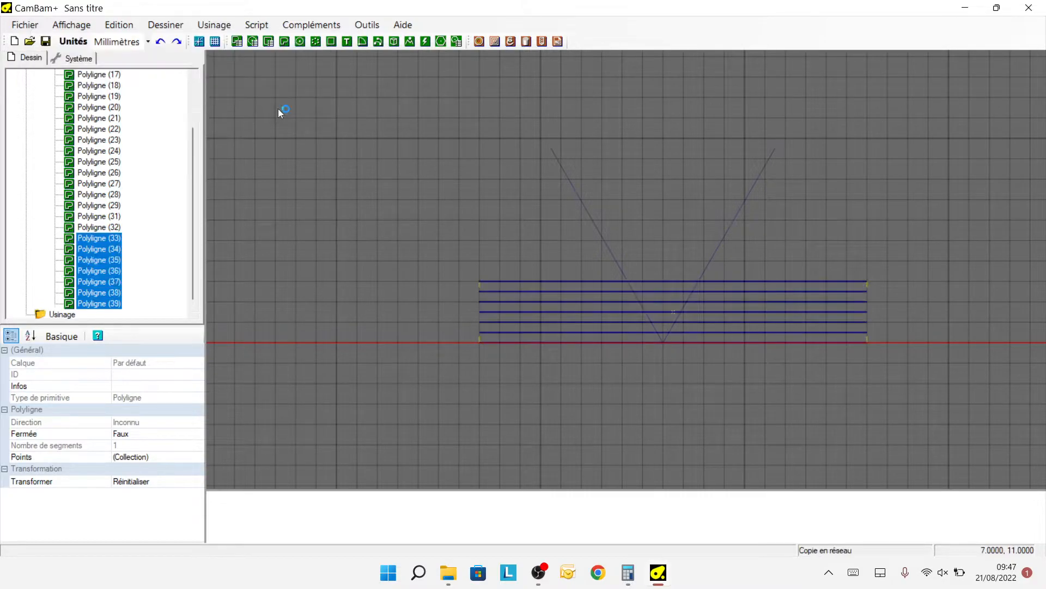
scroll(635, 310, "up", 2)
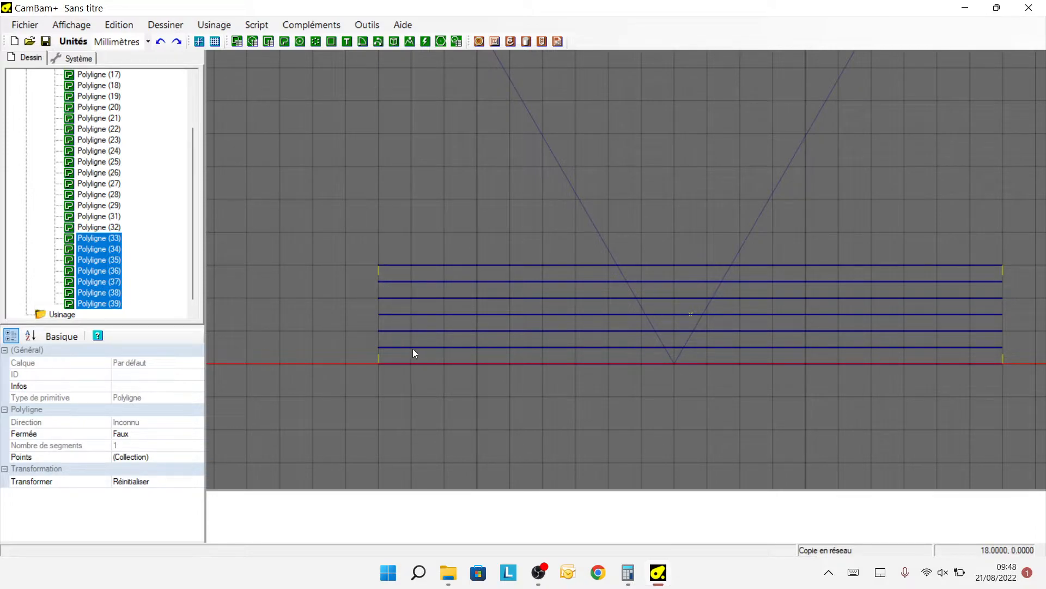
scroll(597, 309, "down", 2)
Step: Generate intersection points between the two slanted V lines and all the stacked horizontal lines
left_click(399, 196)
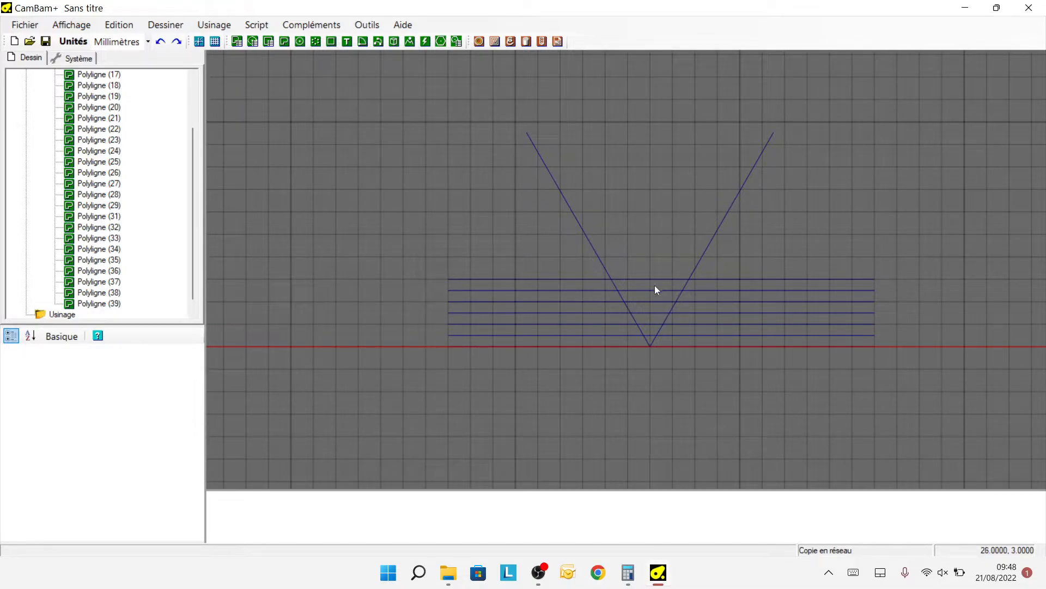
left_click(602, 268)
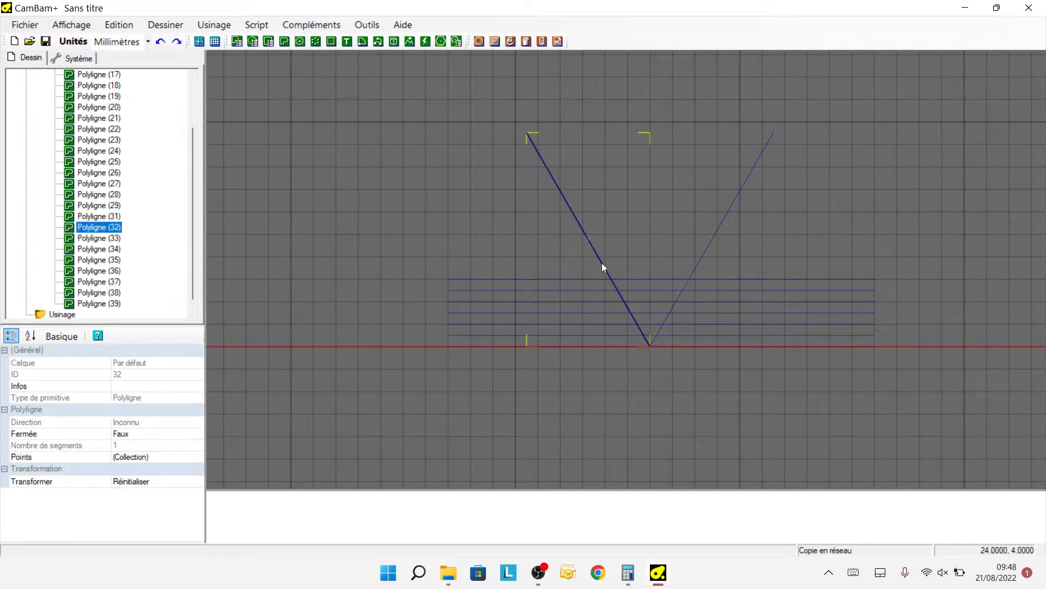
left_click(710, 244, "ctrl")
left_click_drag(420, 272, 916, 371)
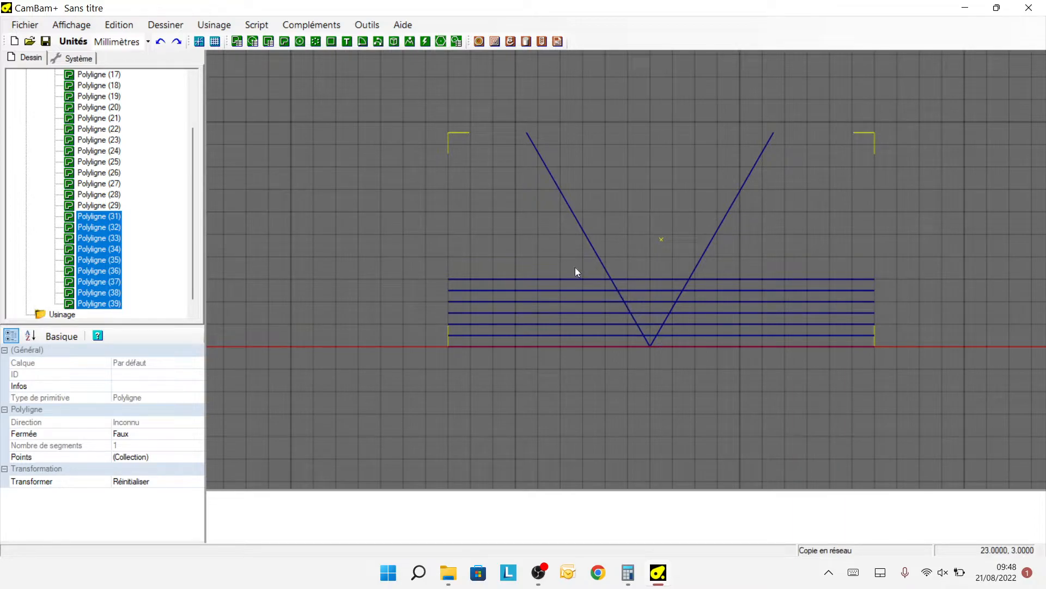
right_click(533, 257)
mouse_move(582, 289)
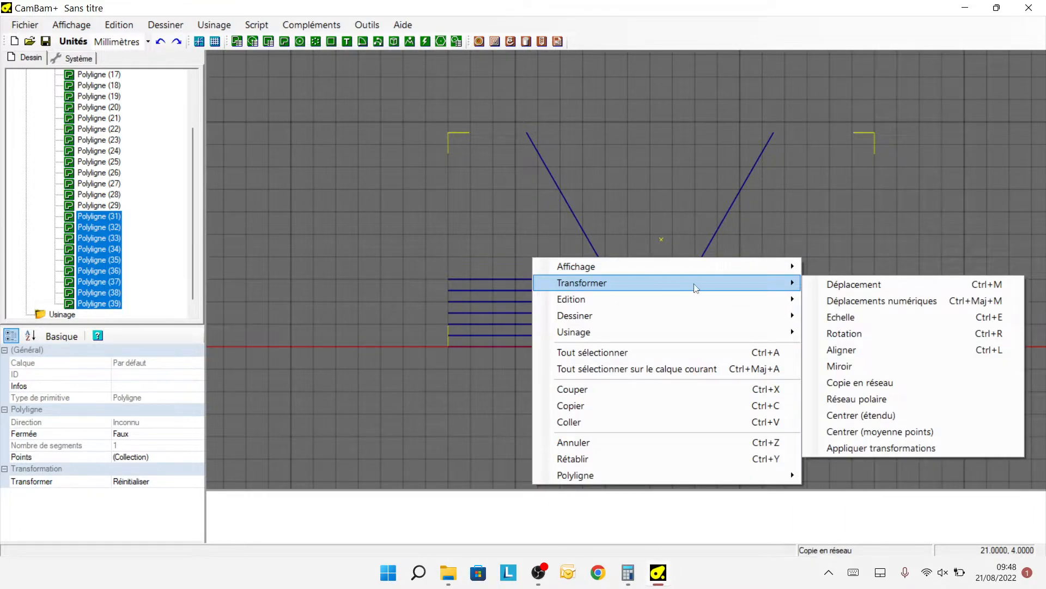
mouse_move(790, 303)
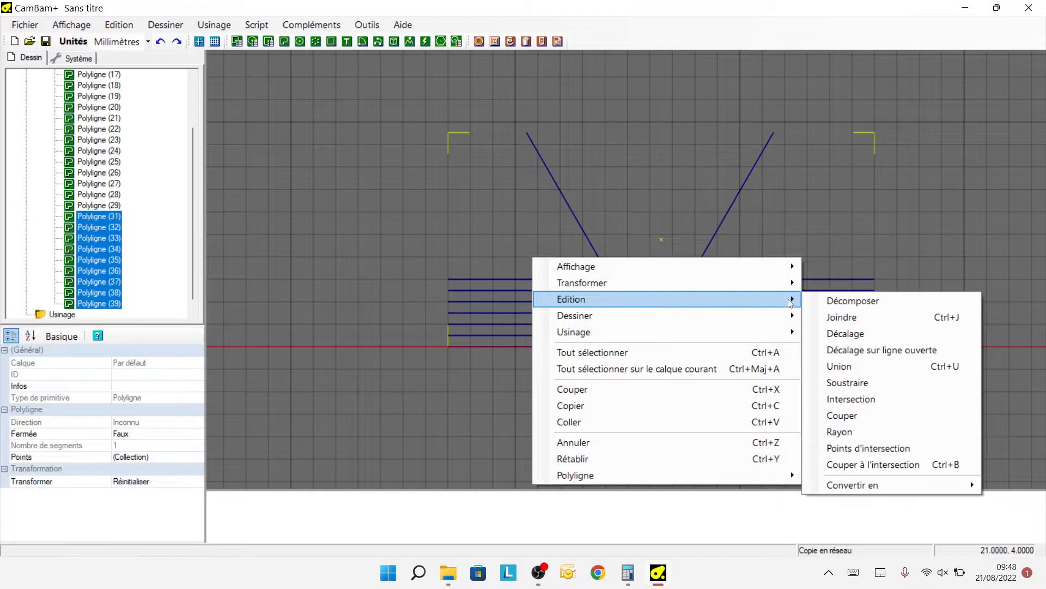
left_click(859, 448)
left_click(276, 109)
Step: Cut both slanted lines and all the horizontal construction lines from the drawing, keeping only the intersection points
scroll(856, 355, "up", 4)
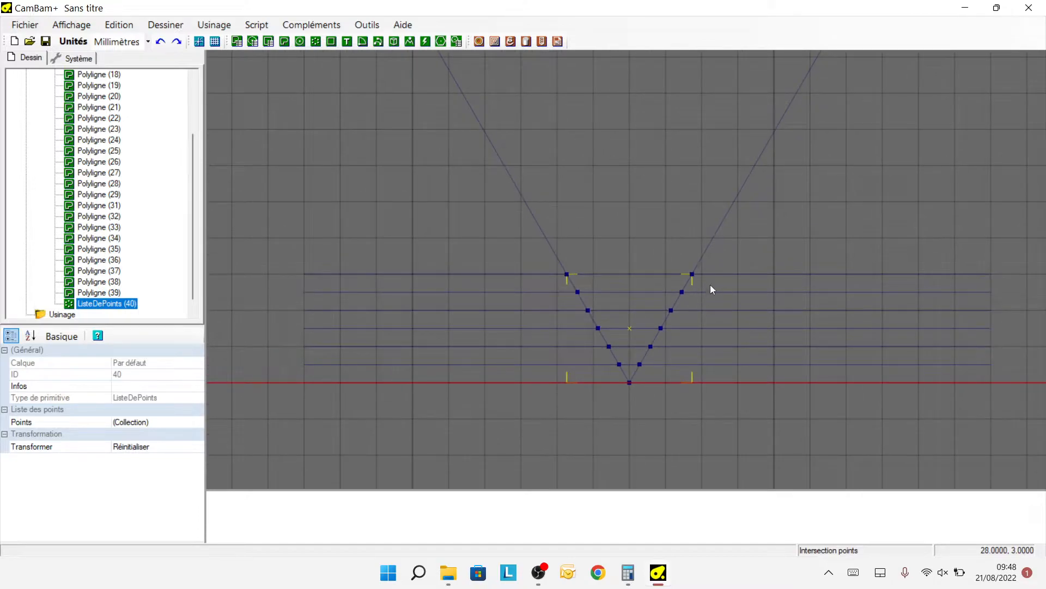
left_click(702, 248, "ctrl")
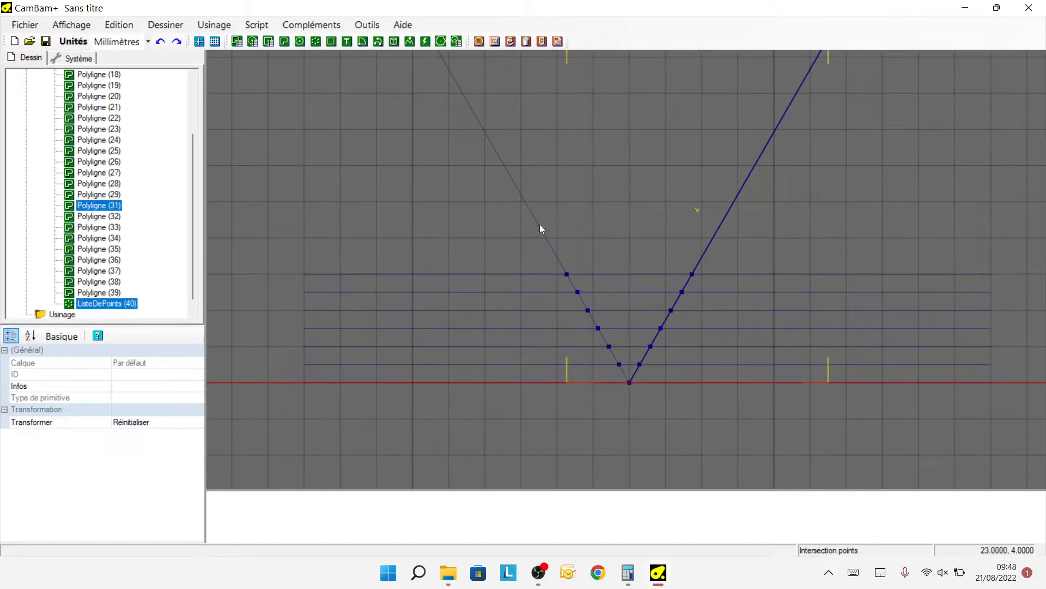
left_click(561, 257)
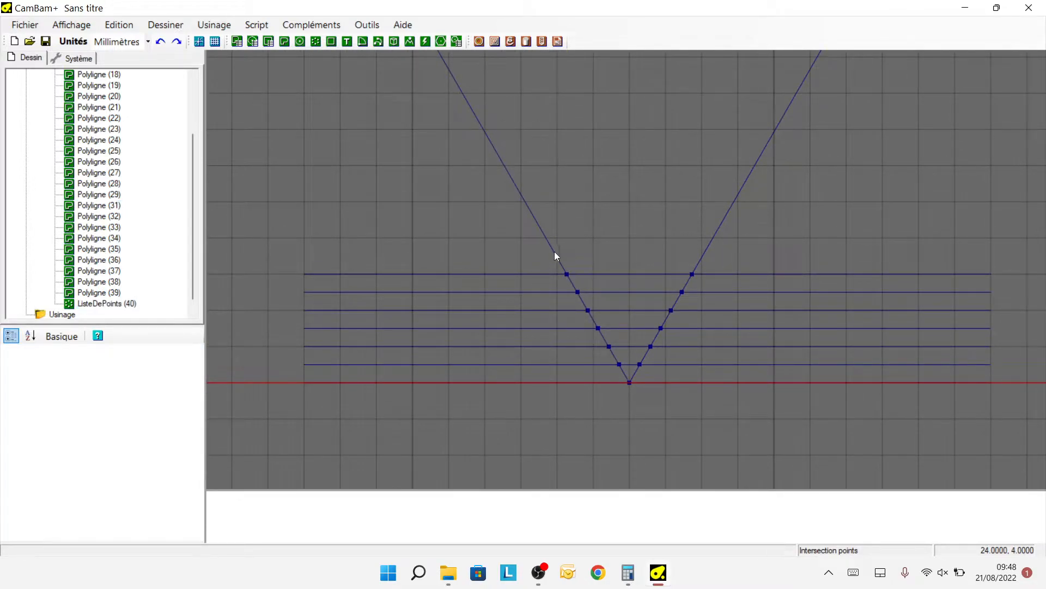
left_click(554, 251)
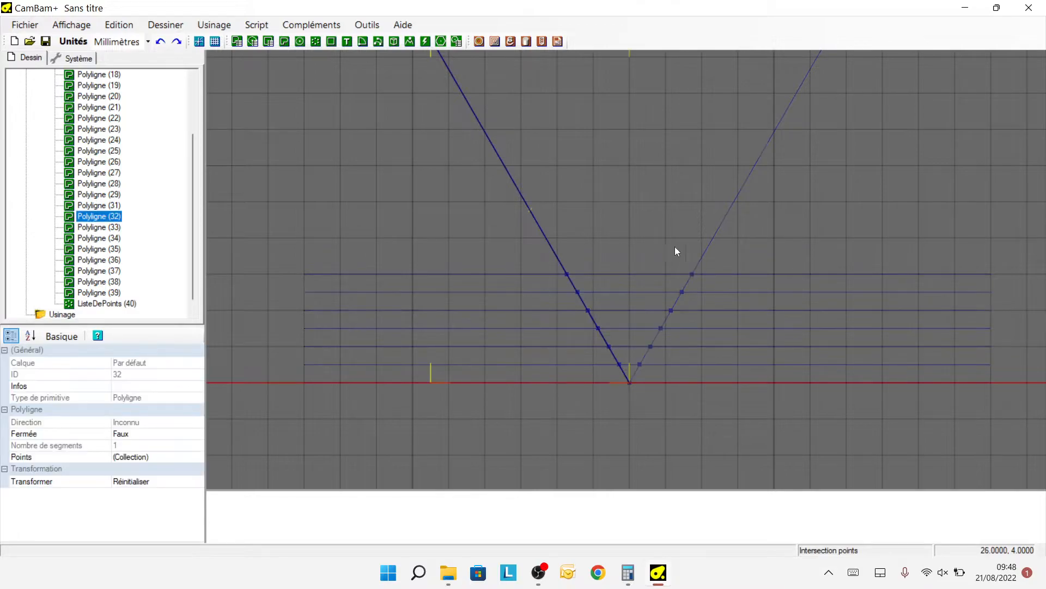
left_click(715, 246)
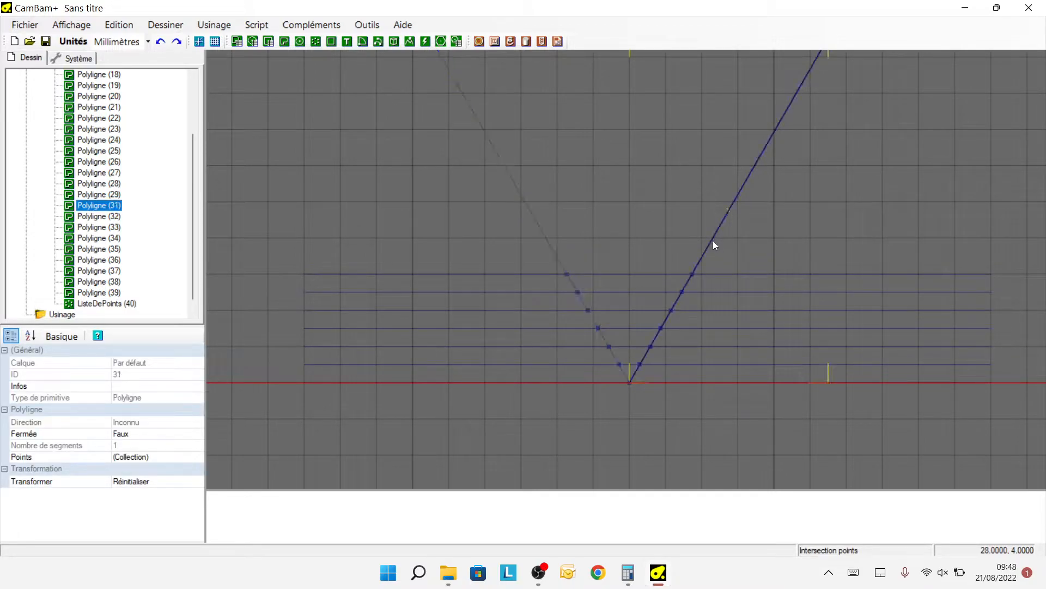
left_click(529, 211, "ctrl")
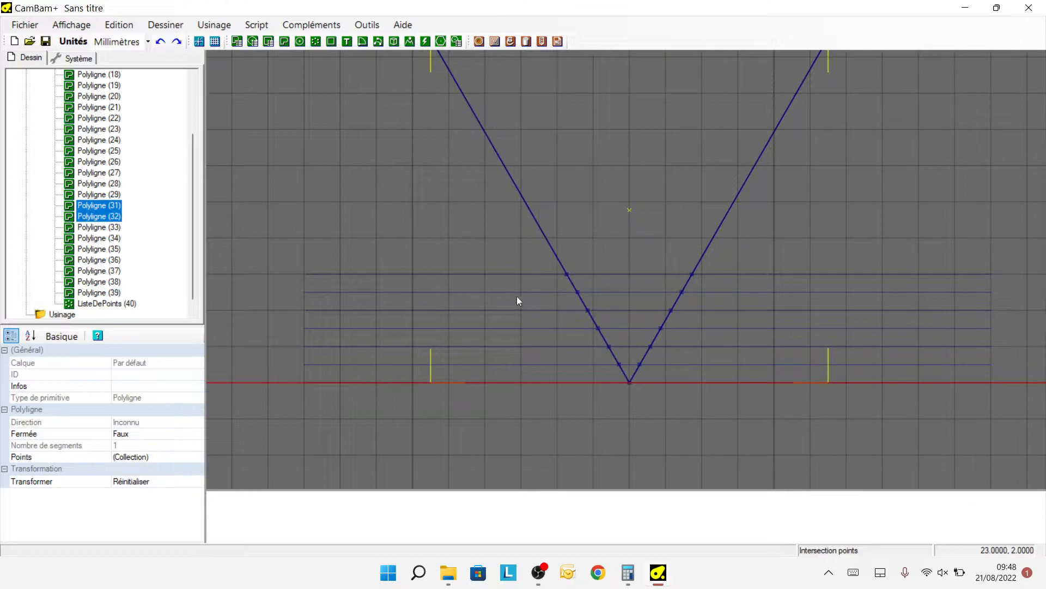
left_click(509, 275, "ctrl")
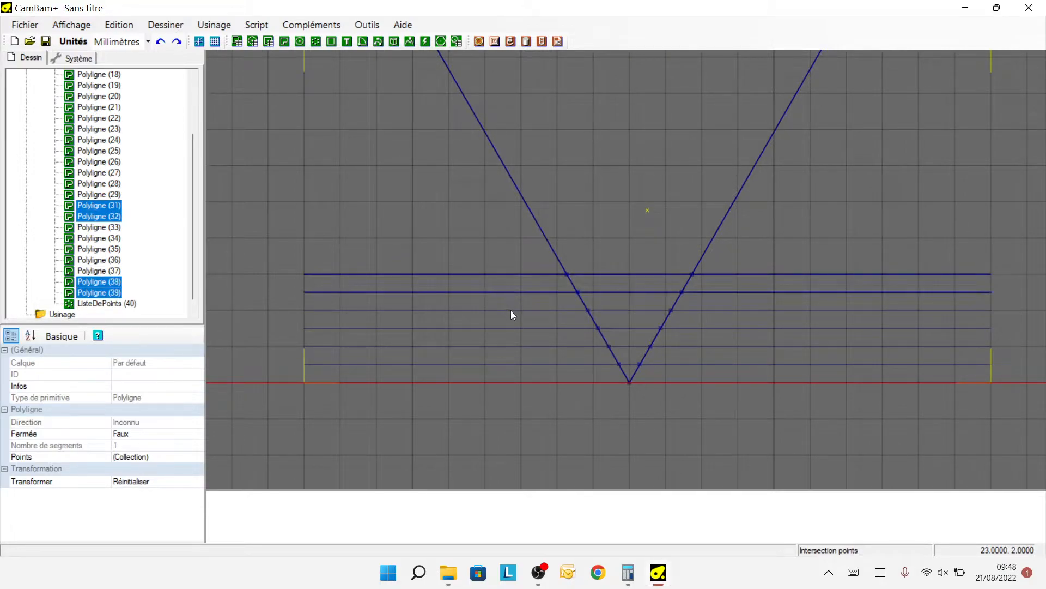
left_click(511, 310, "ctrl")
left_click(513, 328, "ctrl")
left_click(518, 347, "ctrl")
left_click(518, 364, "ctrl")
left_click(509, 382, "ctrl")
right_click(469, 248)
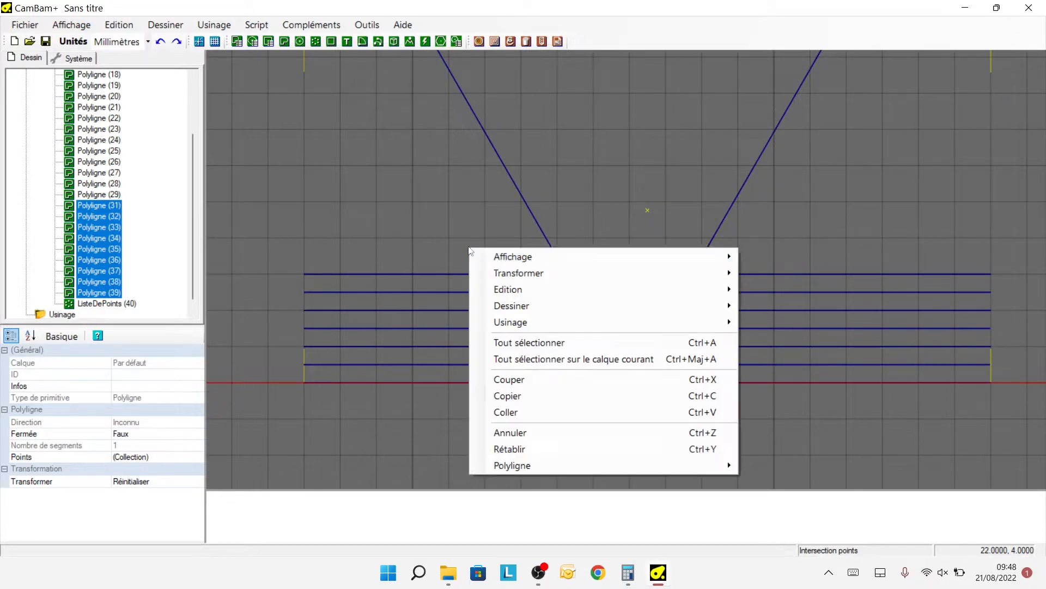
left_click(534, 379)
Step: Move the V-shaped point list so its lower tip sits on the origin at 0,0
scroll(561, 191, "down", 3)
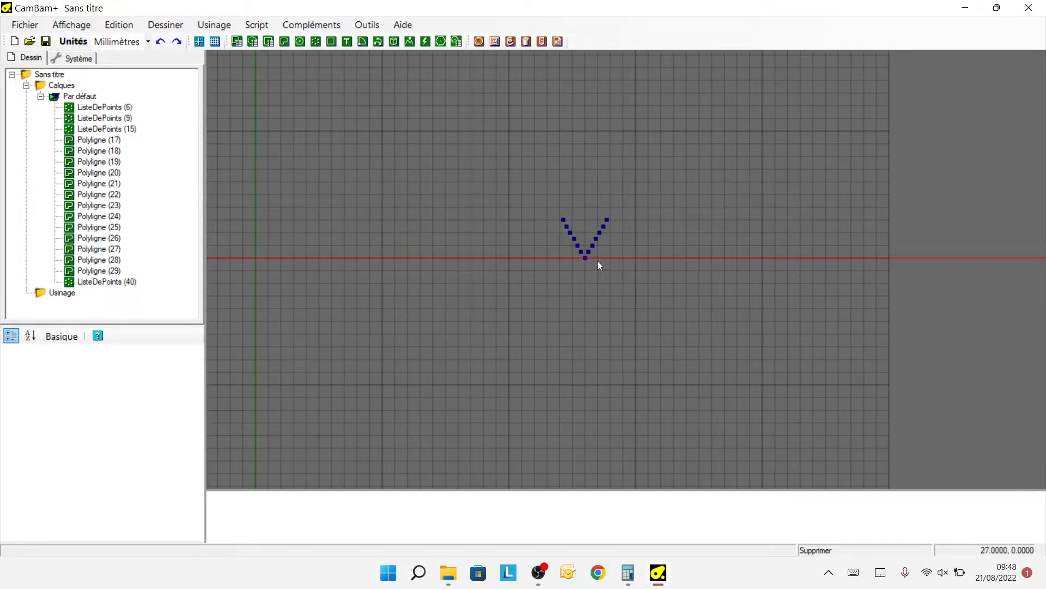
scroll(659, 273, "down", 4)
left_click_drag(587, 223, 669, 292)
right_click(684, 276)
mouse_move(708, 301)
left_click(647, 302)
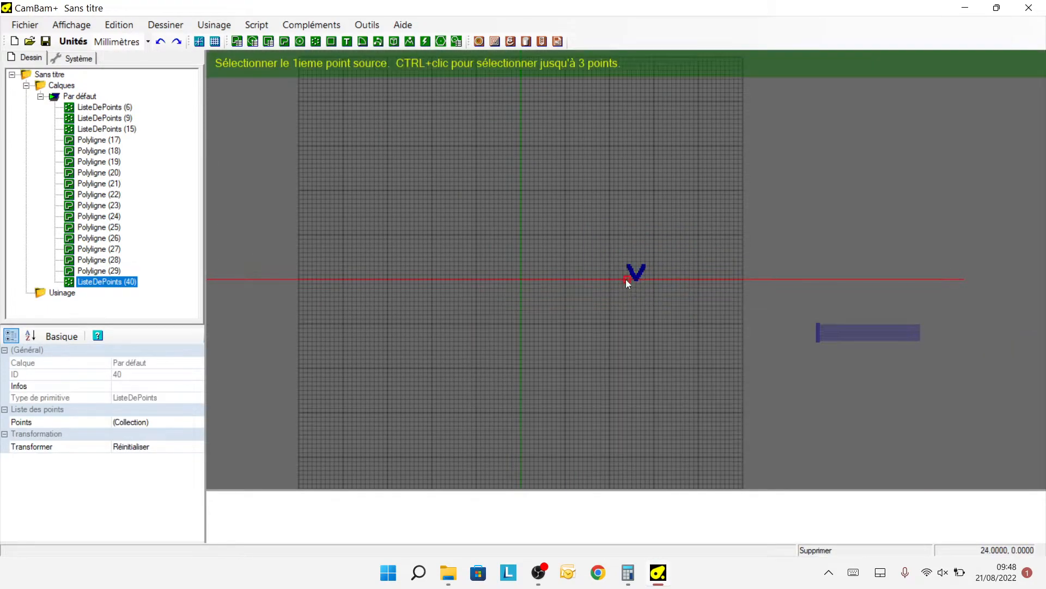
left_click(634, 280)
scroll(482, 273, "up", 2)
scroll(550, 290, "up", 3)
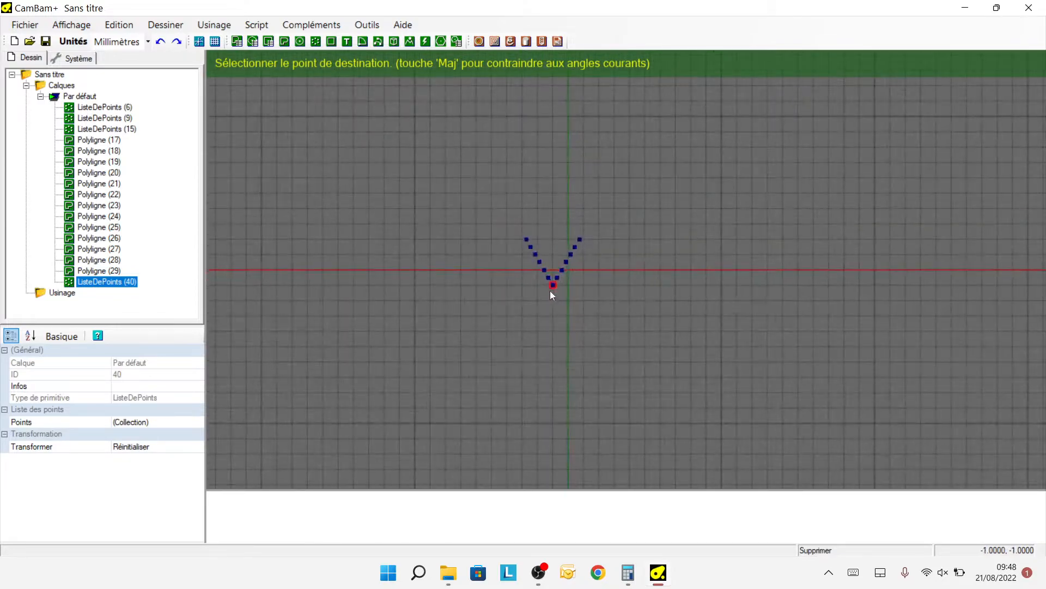
left_click(572, 264)
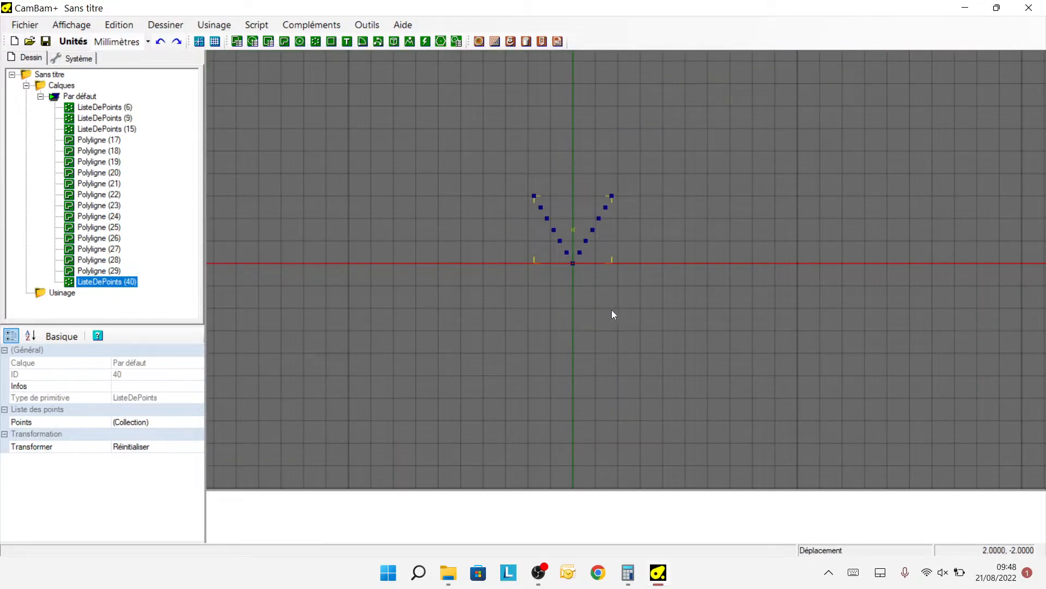
Step: Rotate the V-shaped point list numerically in 90° steps about Z around the origin so the V opens toward positive X
right_click(568, 154)
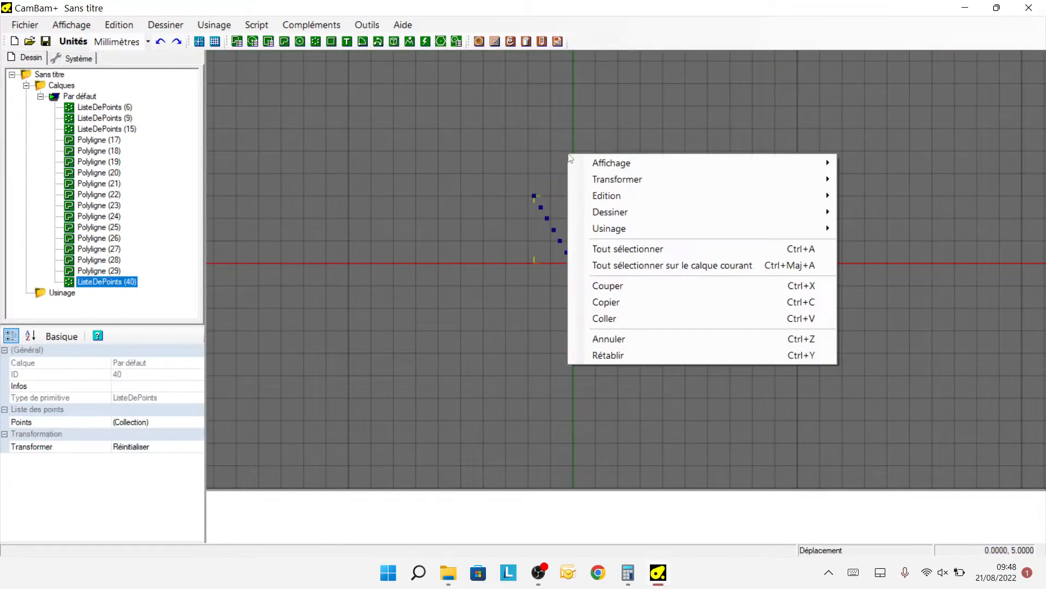
mouse_move(618, 183)
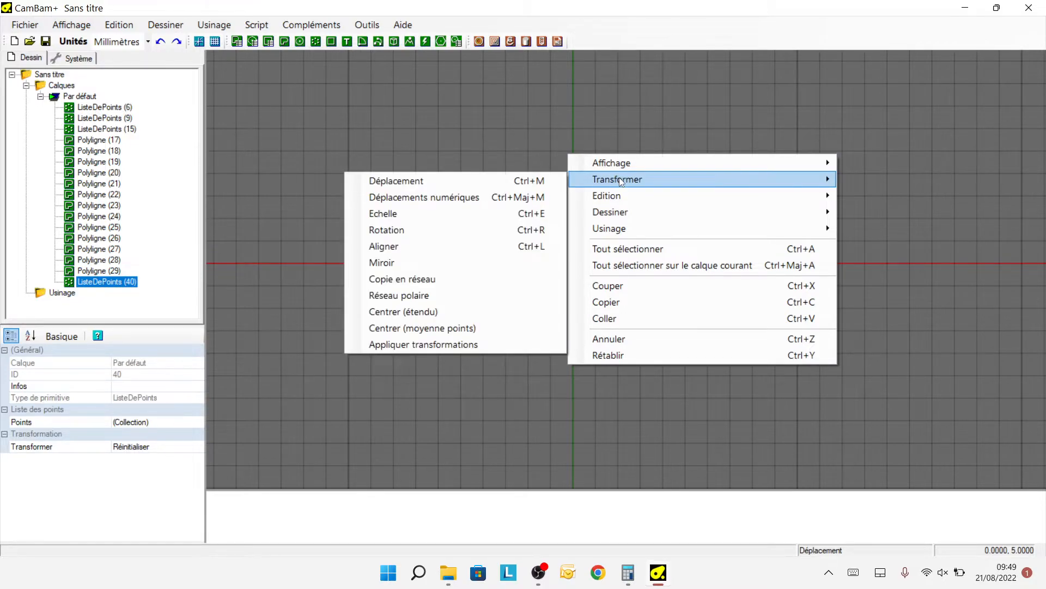
left_click(421, 197)
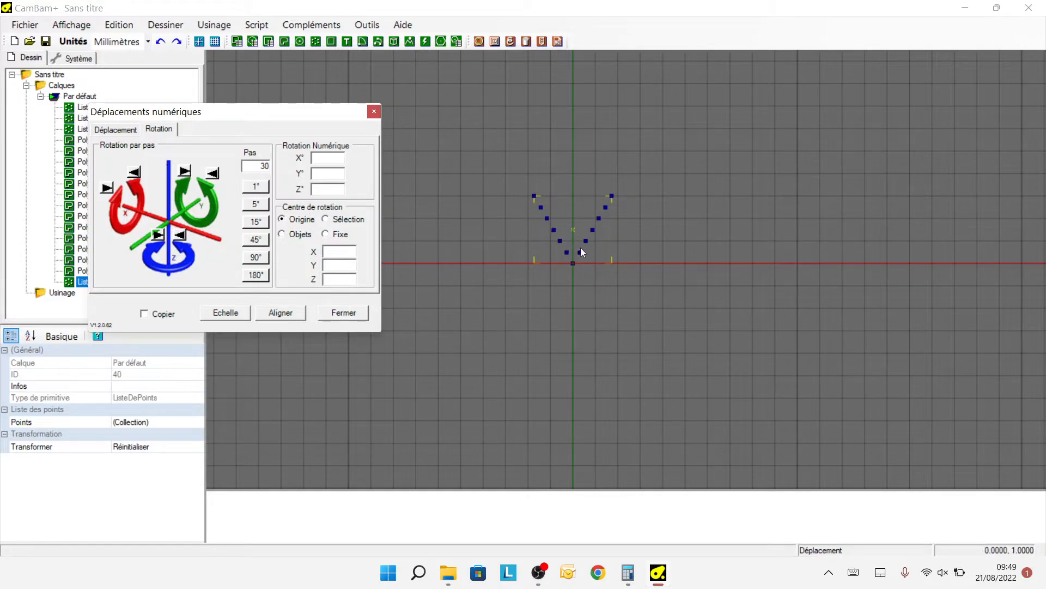
left_click(256, 257)
left_click(181, 235)
left_click(158, 234)
left_click(158, 235)
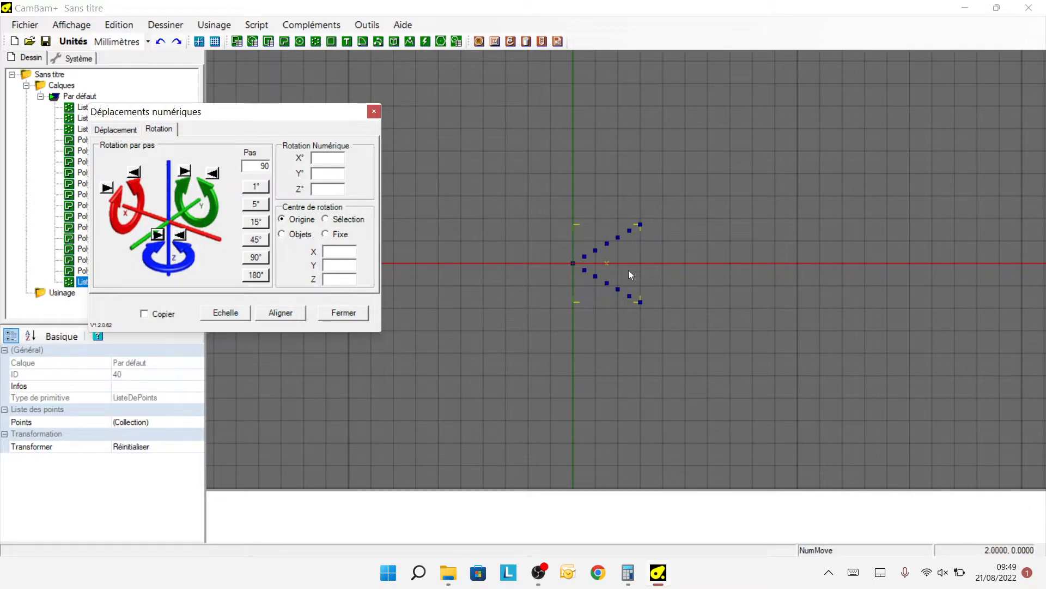
Step: Rotate the point list 90° about the Y axis around the origin so the V stands perpendicular to the XY plane
left_click(134, 172)
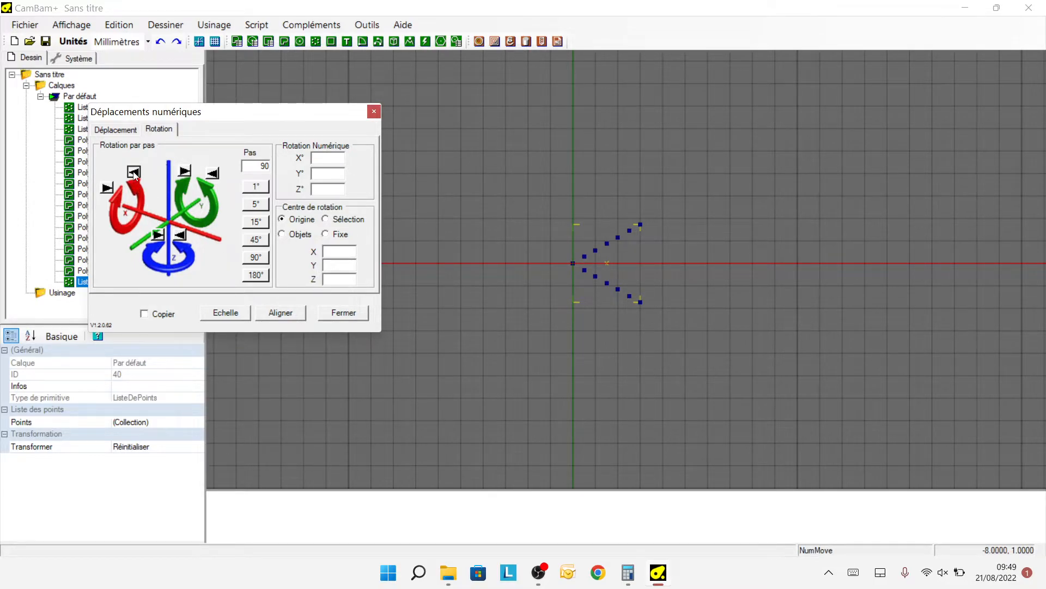
left_click(107, 190)
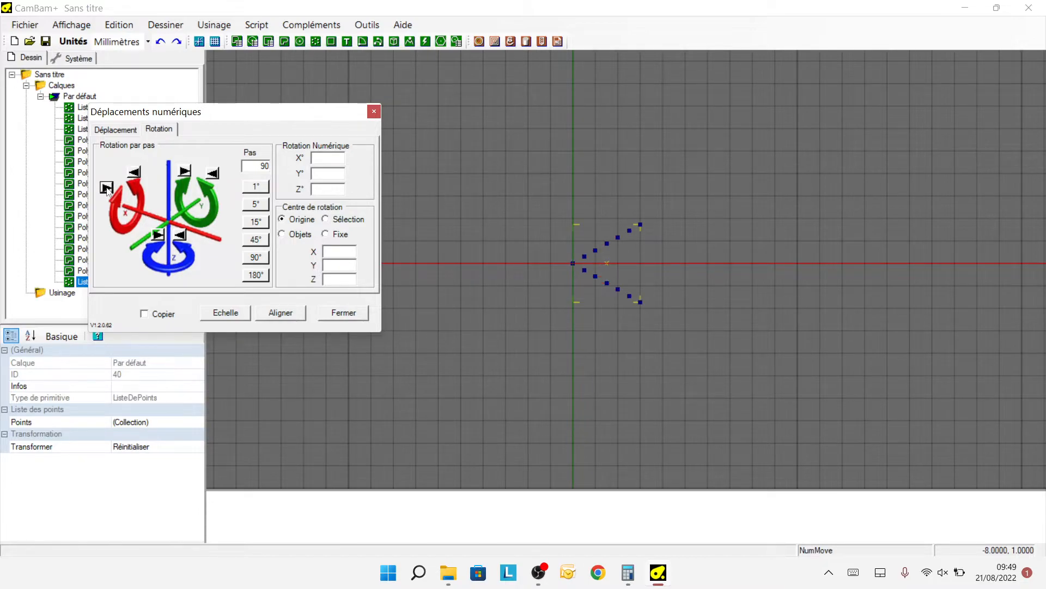
left_click(212, 172)
middle_click_drag(644, 312, 665, 327)
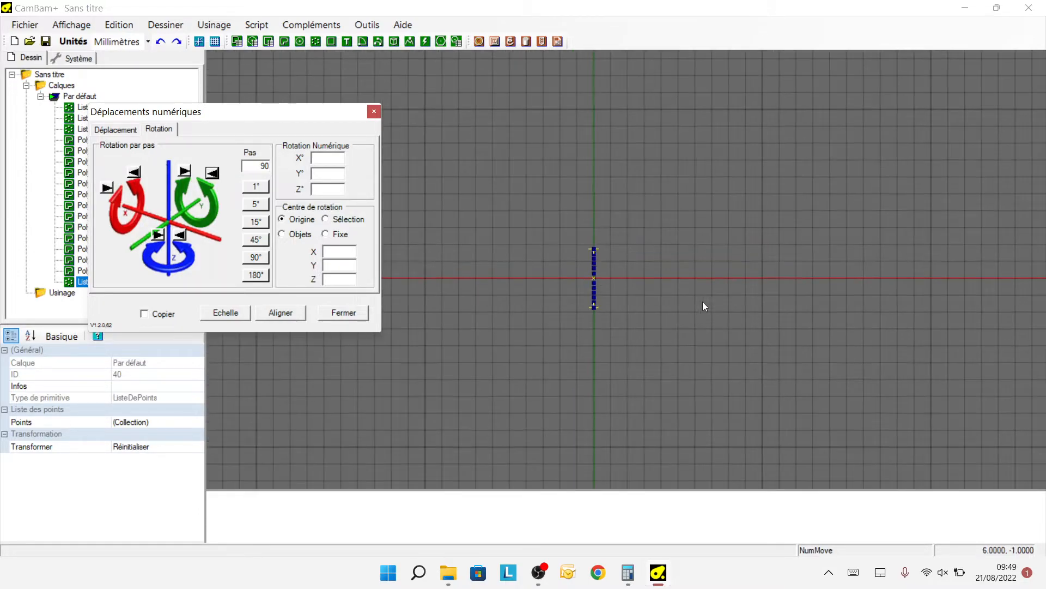
left_click_drag(684, 281, 725, 282, "alt")
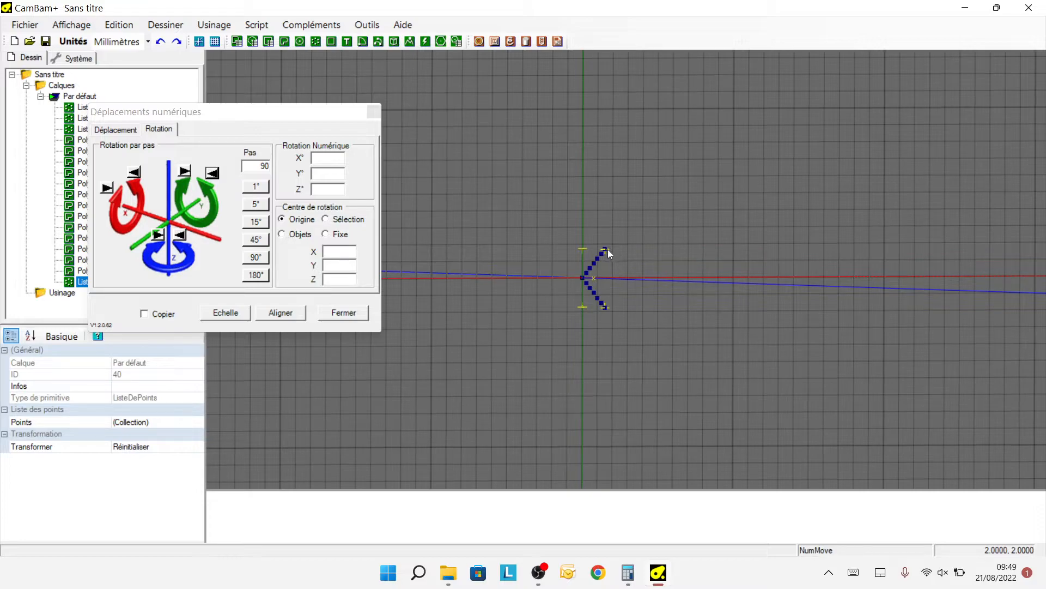
left_click_drag(639, 277, 613, 306, "alt")
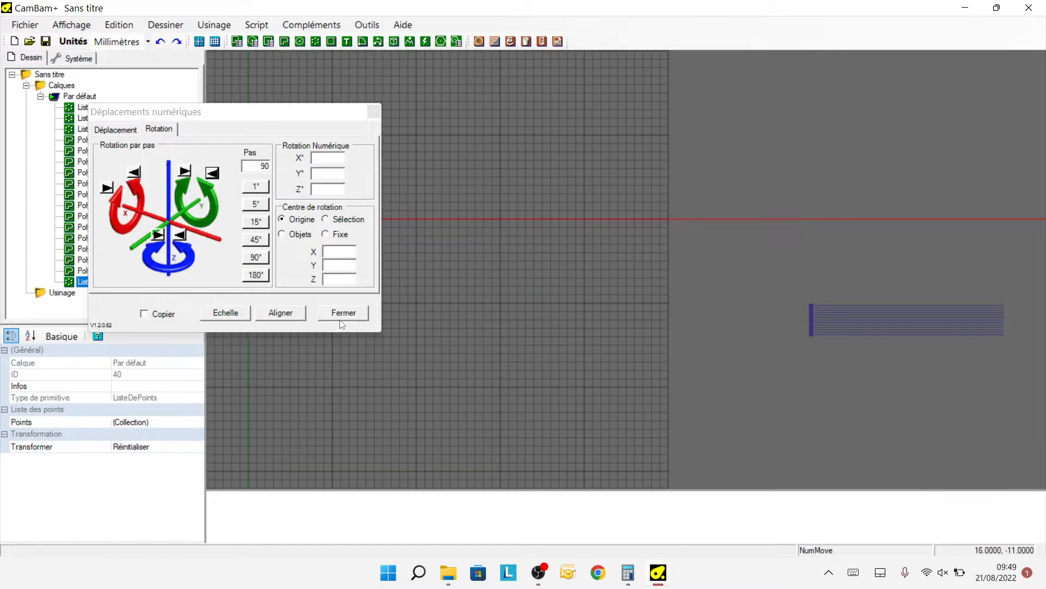
left_click(340, 315)
scroll(384, 231, "up", 3)
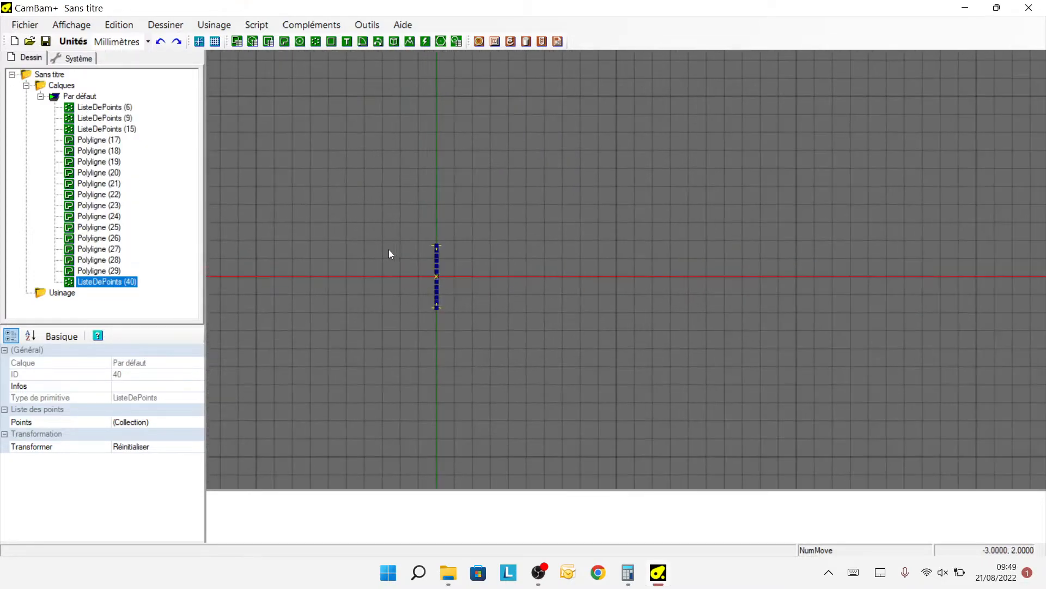
left_click_drag(475, 274, 482, 297, "alt")
double_click(482, 297, "alt")
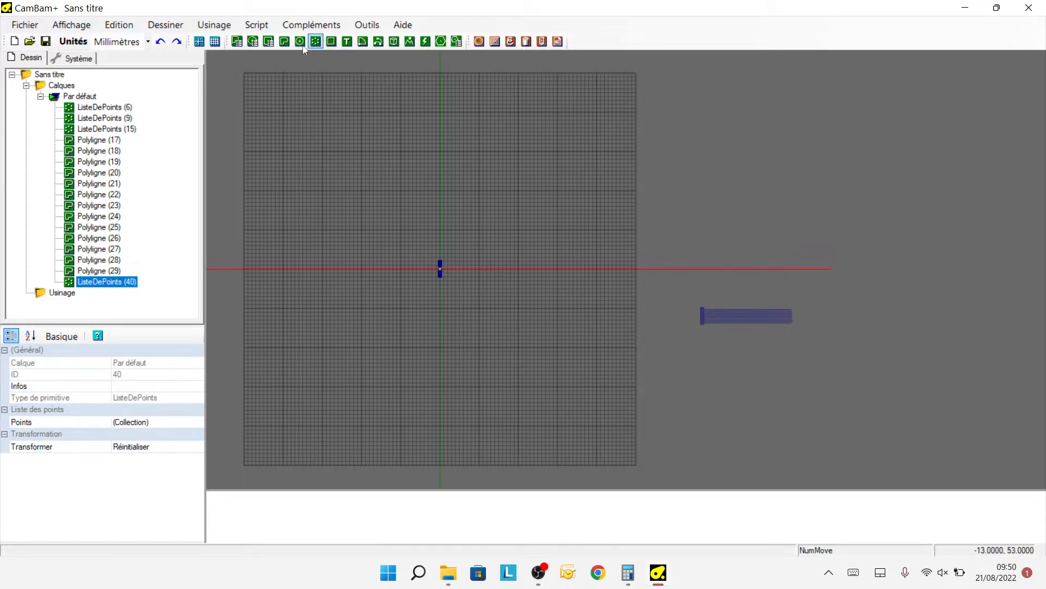
Step: Draw a single horizontal polyline to the right of the grid, just above the X axis
left_click(285, 41)
left_click(659, 253)
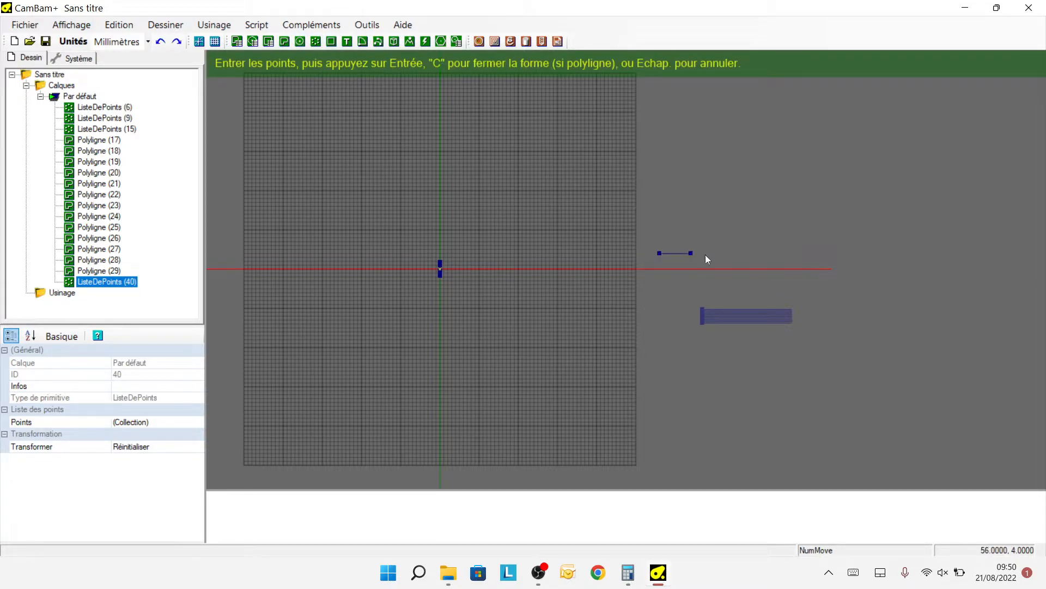
left_click(787, 252)
key("Return")
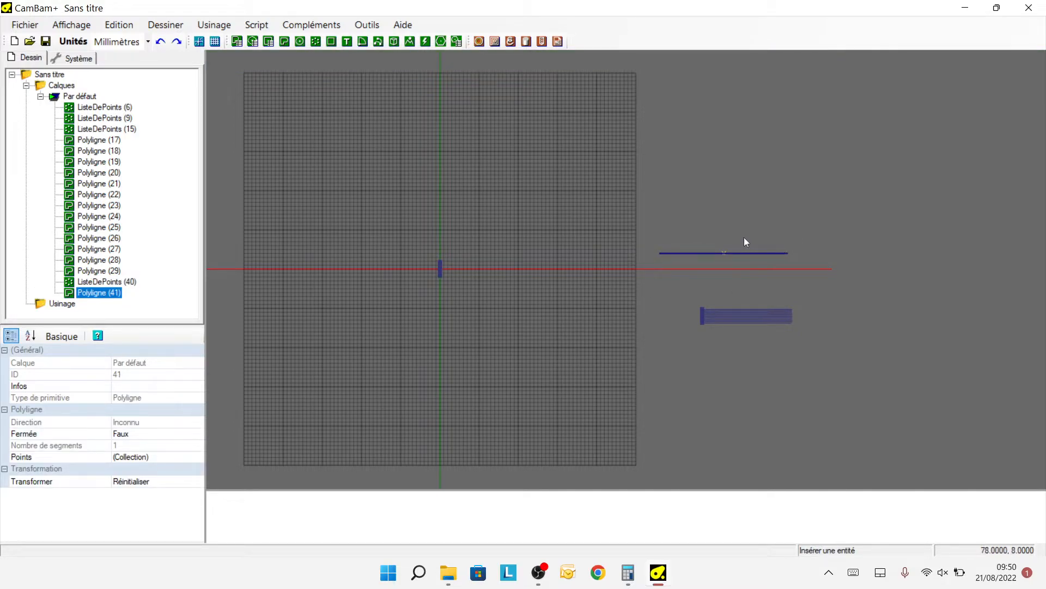
Step: Examine the upright V-shaped point list at the origin from an oblique angle, comparing it with the new line in top view
scroll(723, 248, "up", 4)
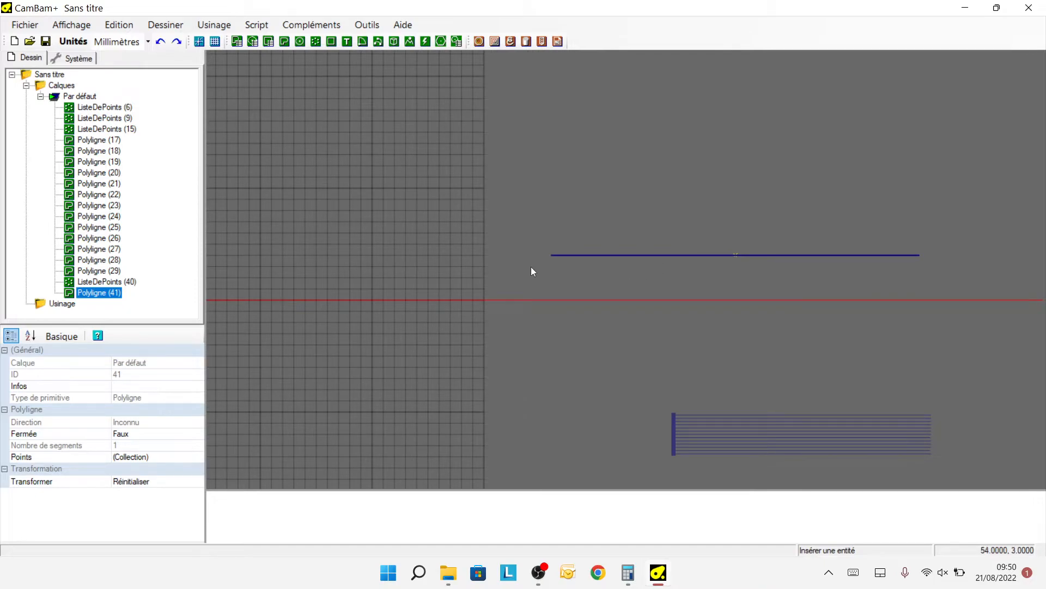
scroll(669, 289, "down", 2)
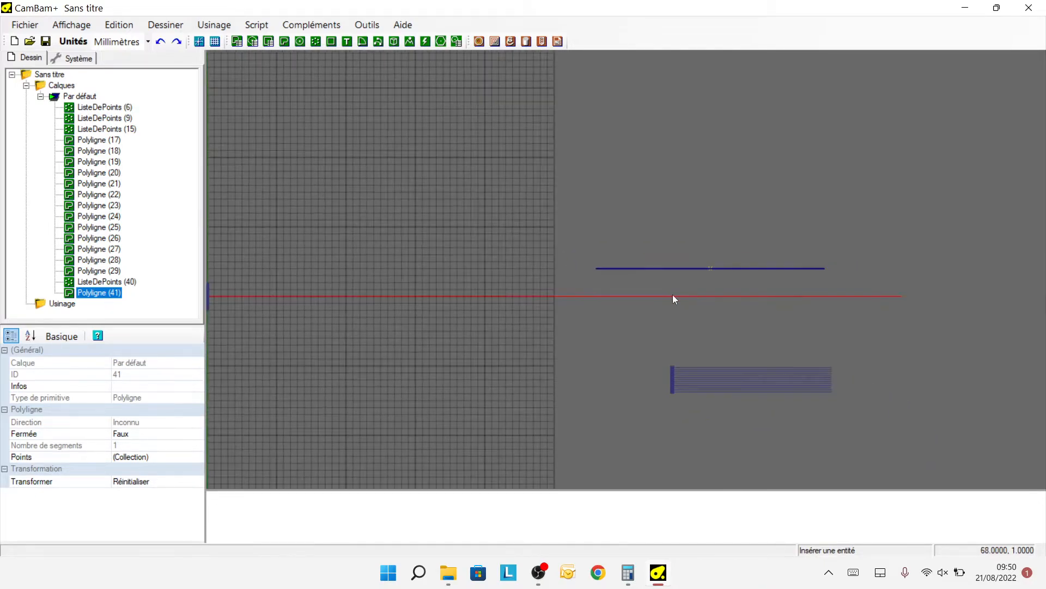
scroll(409, 315, "down", 2)
left_click_drag(384, 309, 420, 297, "alt")
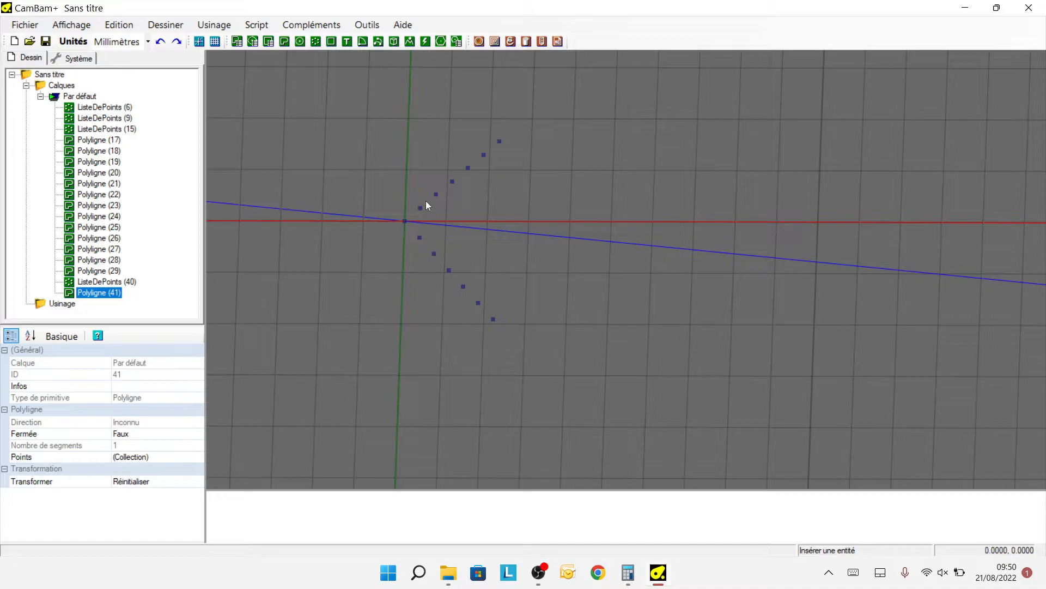
scroll(338, 329, "down", 4)
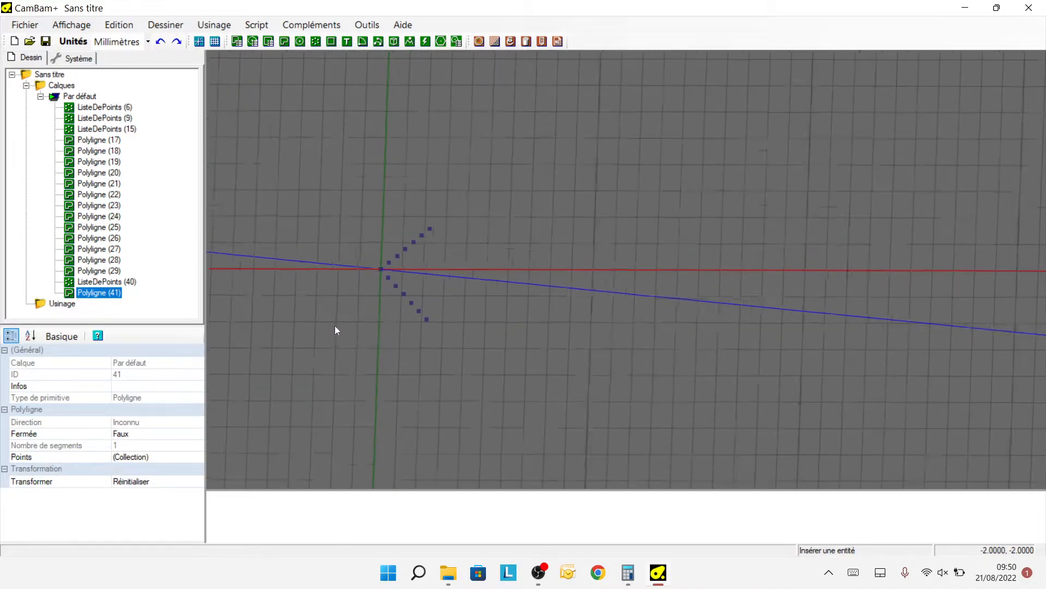
left_click_drag(339, 324, 332, 322, "alt")
double_click(331, 319, "alt")
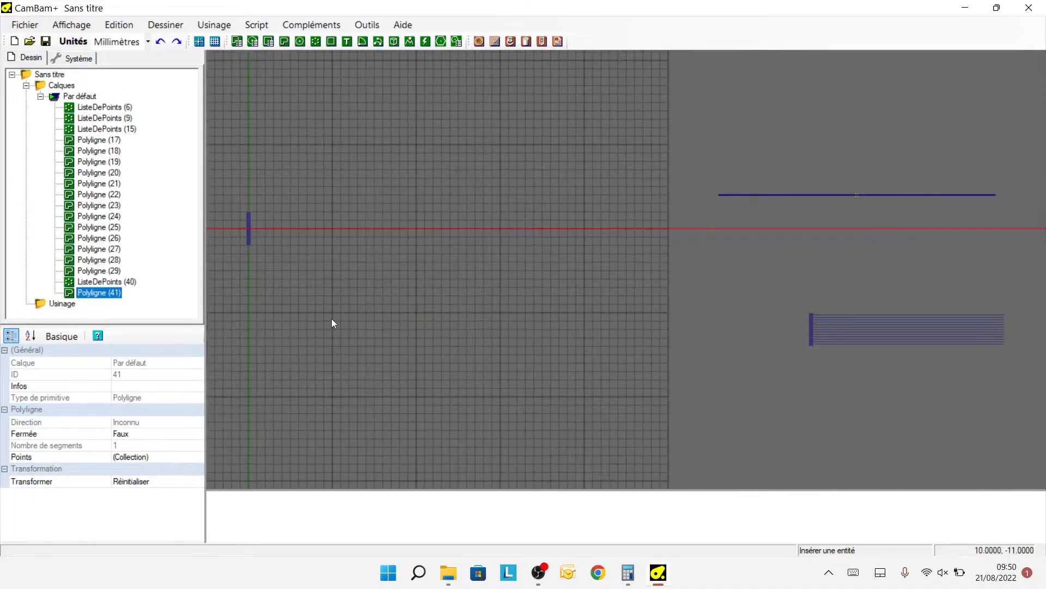
scroll(331, 319, "down", 2)
scroll(649, 239, "up", 2)
scroll(643, 241, "up", 2)
scroll(564, 284, "up", 1)
scroll(577, 285, "down", 1)
scroll(561, 196, "up", 2)
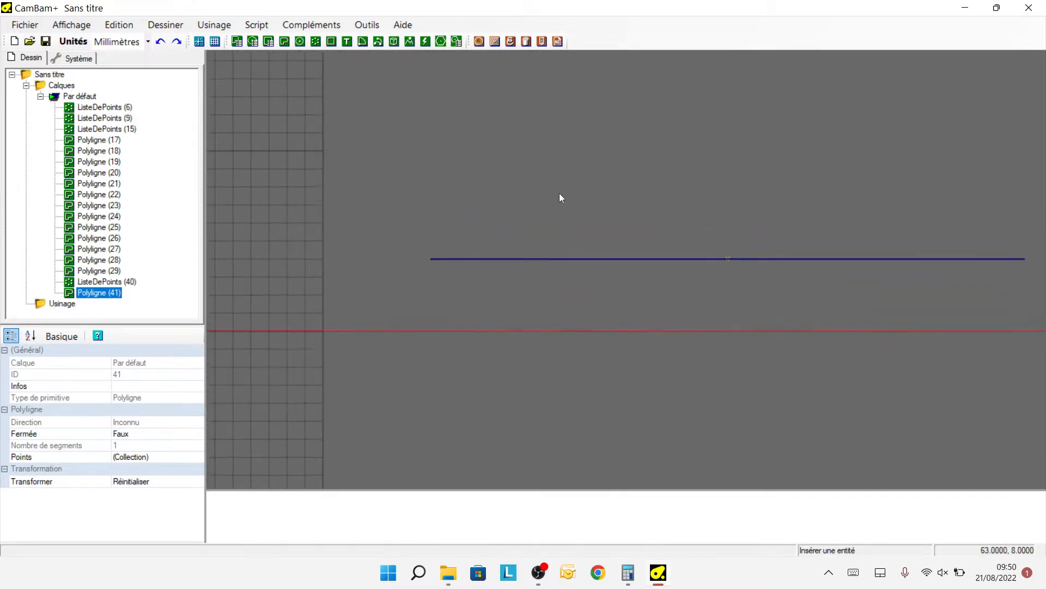
Step: Array-copy the new horizontal line 12 times with an offset of 0,0.5,0 per copy
right_click(534, 179)
left_click(474, 264)
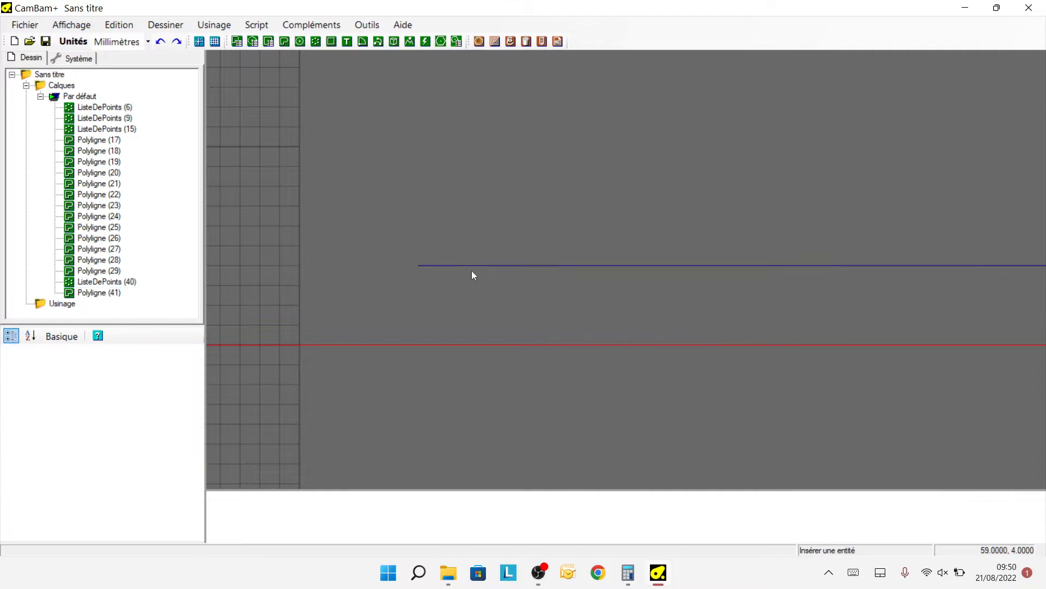
right_click(467, 202)
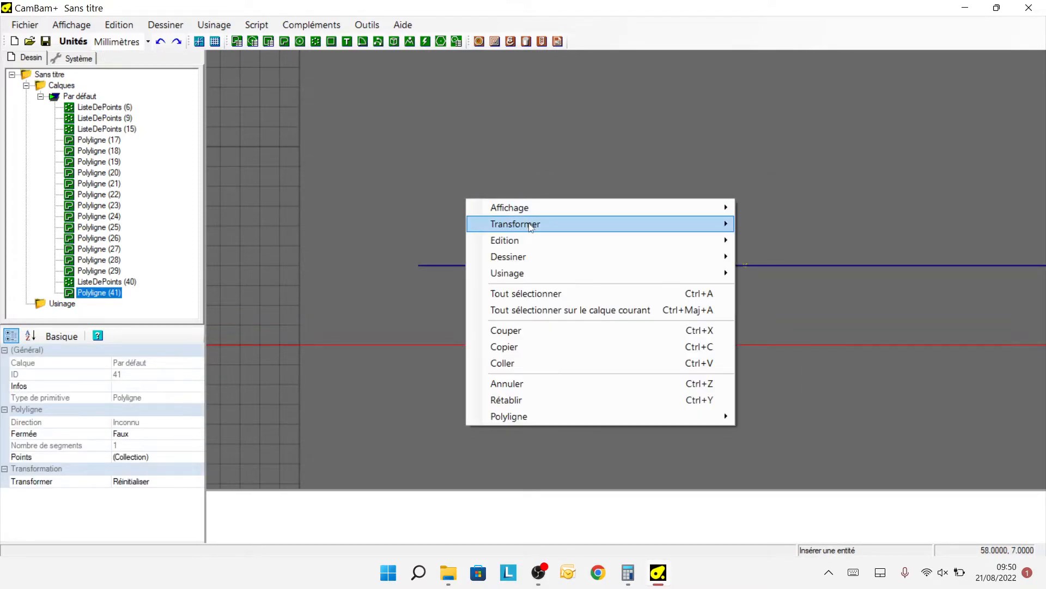
mouse_move(528, 225)
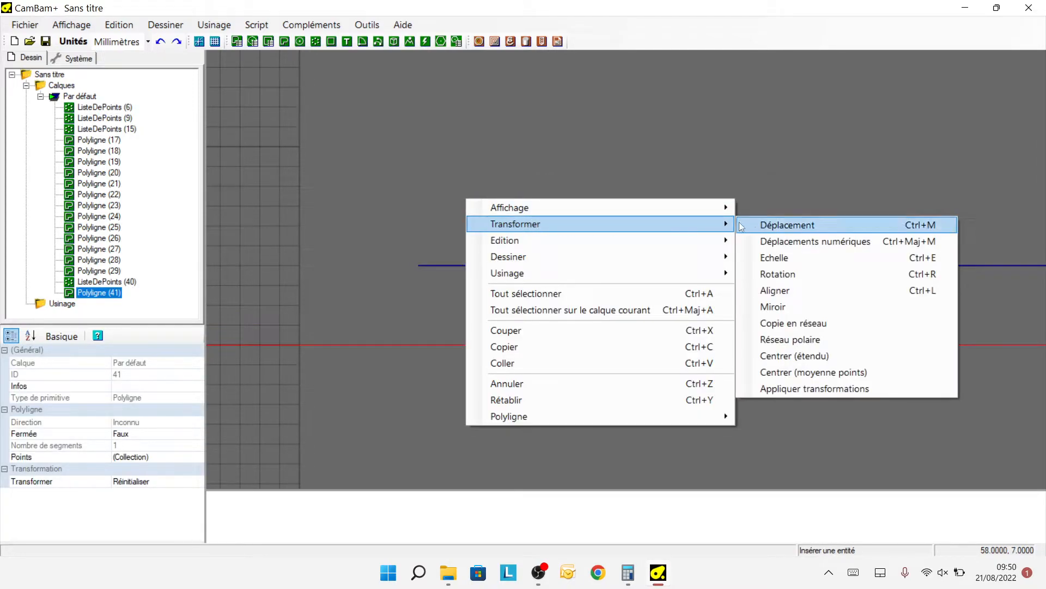
left_click(797, 323)
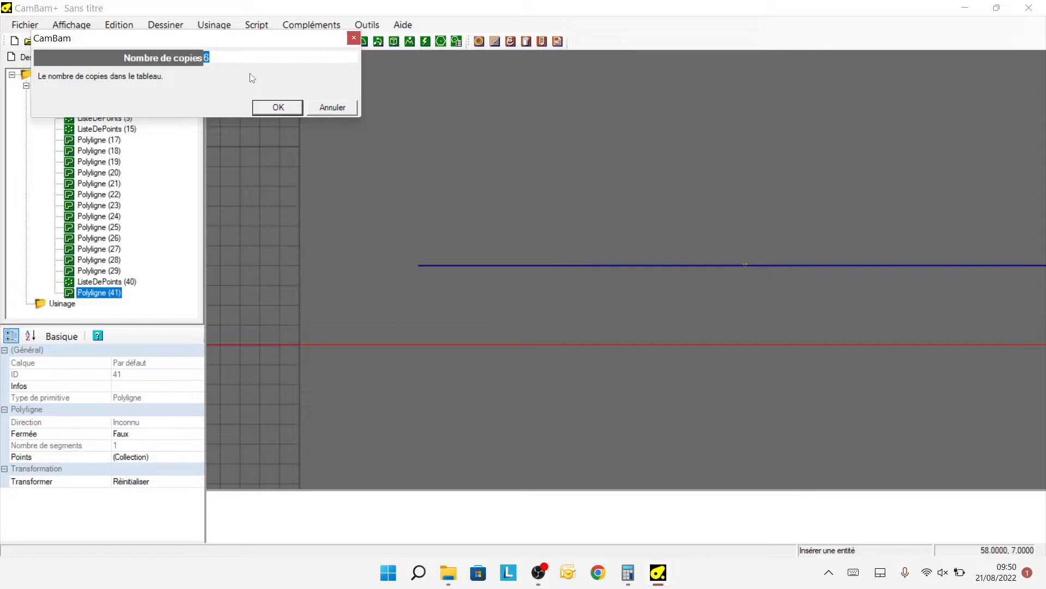
type("12")
left_click(277, 109)
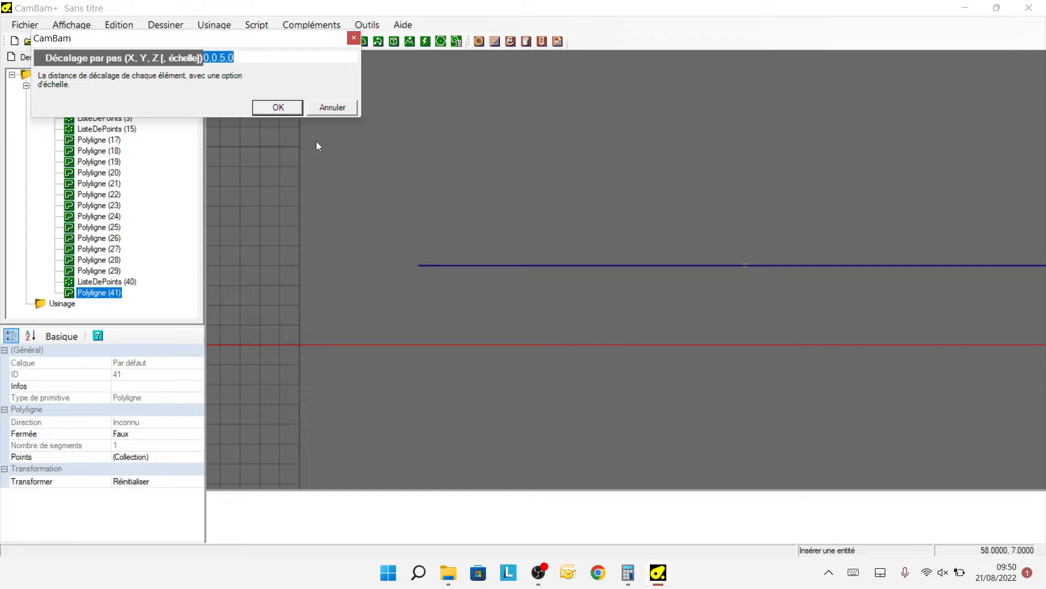
left_click(208, 59)
left_click(276, 108)
scroll(785, 197, "down", 6)
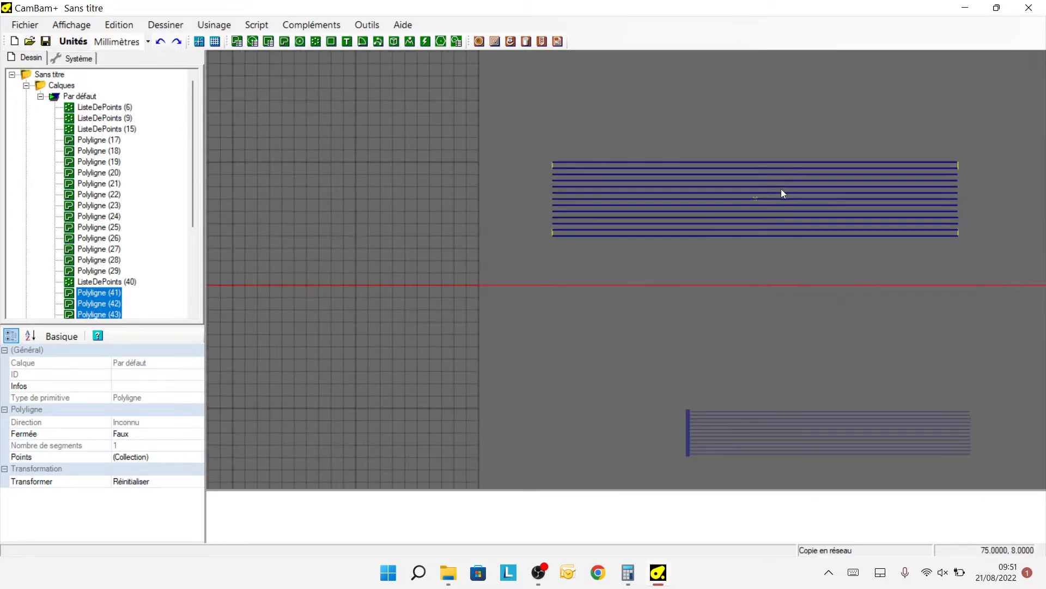
Step: Move the whole block of arrayed lines onto the grid, just above and to the right of the origin
left_click(641, 150)
left_click_drag(640, 155, 945, 250)
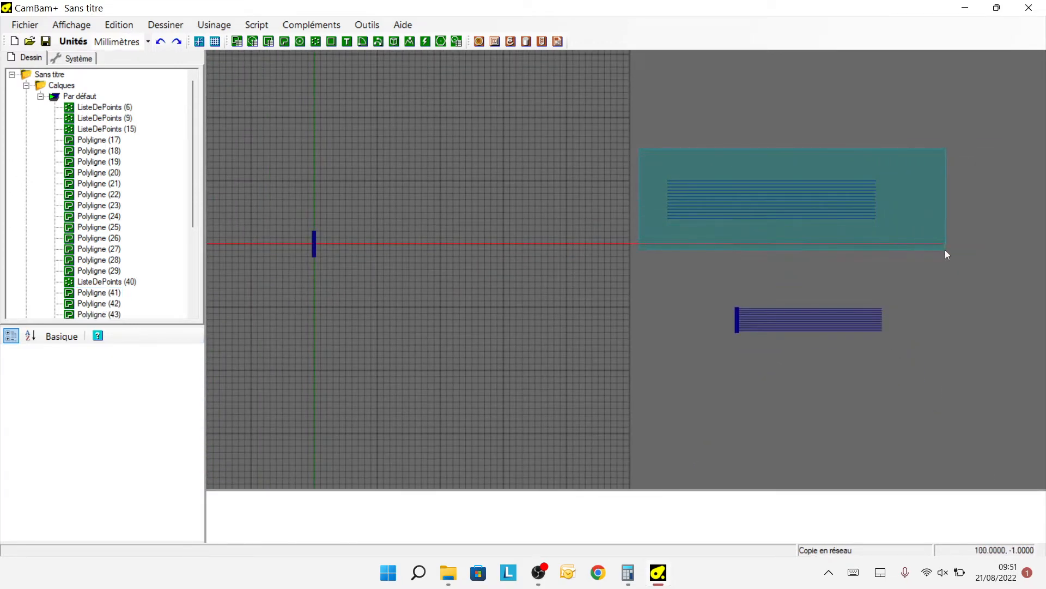
right_click(778, 134)
mouse_move(822, 163)
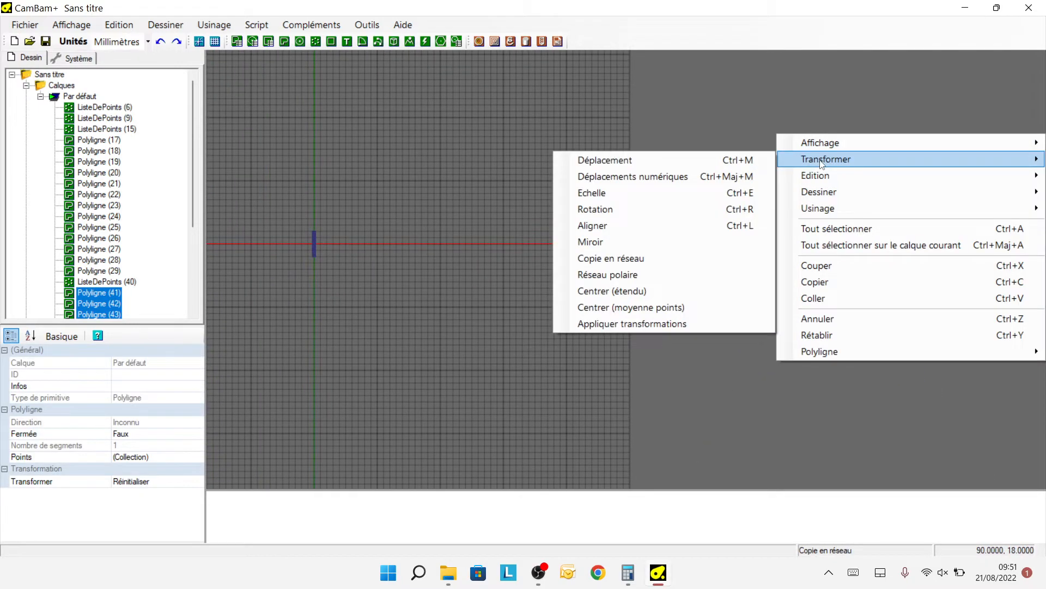
left_click(604, 160)
left_click(715, 201)
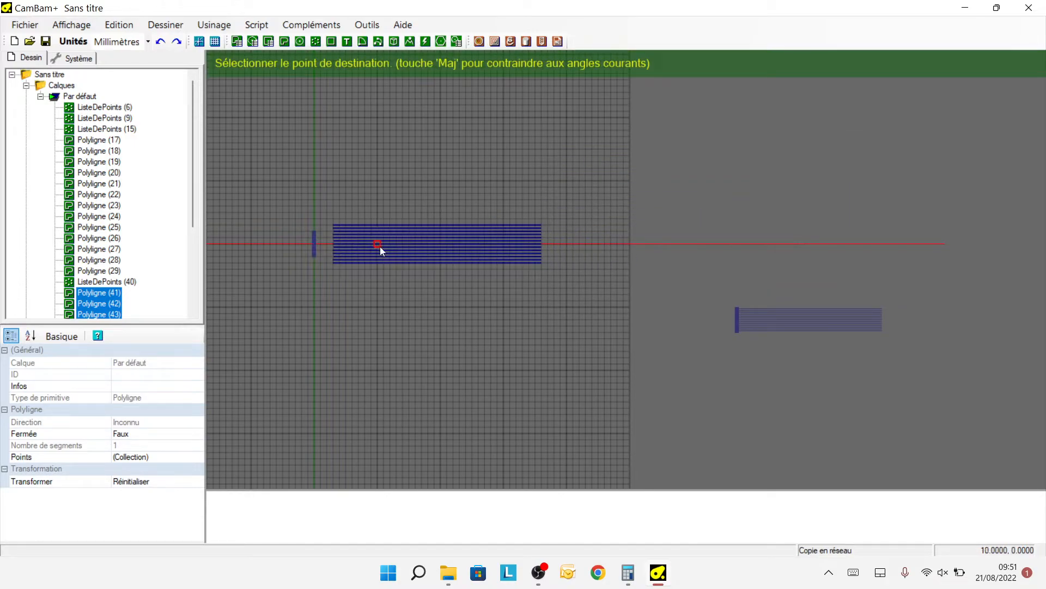
left_click(365, 208)
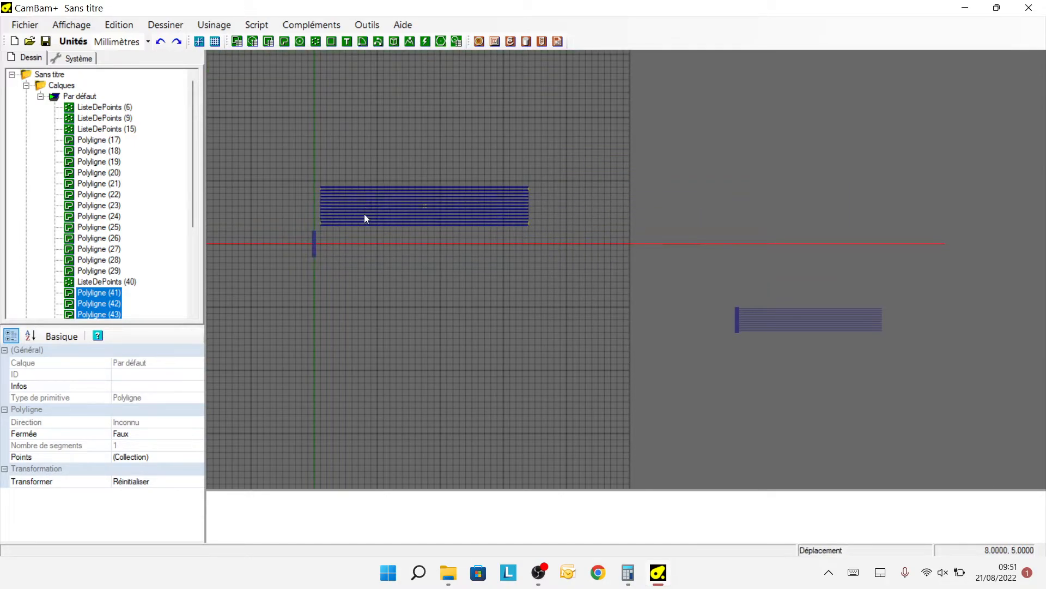
Step: Move the lowest line of the block so its left end sits on the lower end point of the V-shaped point list
scroll(295, 215, "up", 4)
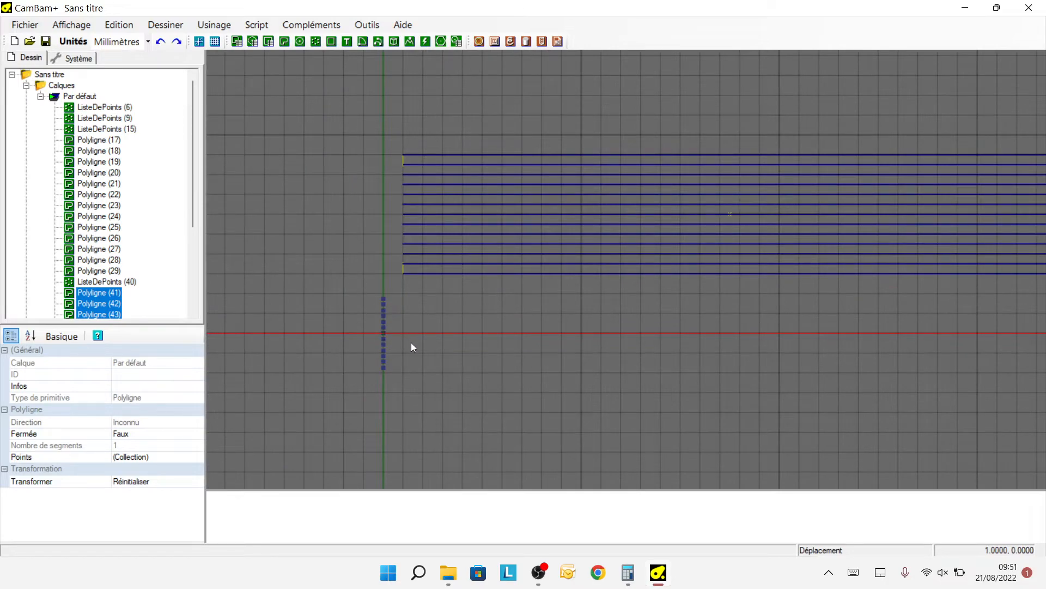
left_click_drag(407, 341, 460, 338, "alt")
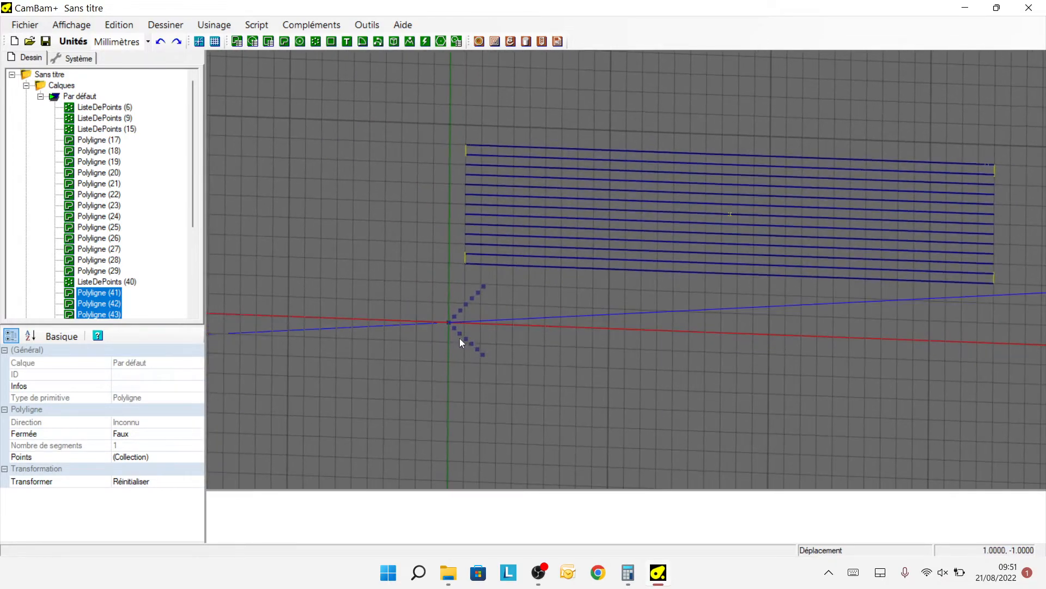
scroll(526, 280, "up", 2)
left_click(480, 248)
right_click(480, 248)
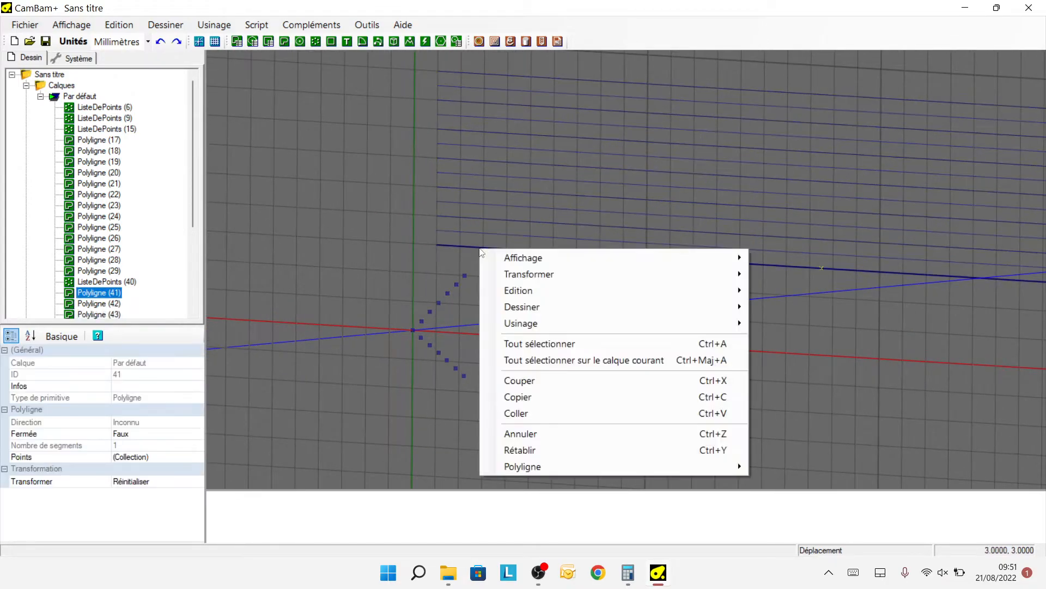
mouse_move(626, 273)
left_click(793, 275)
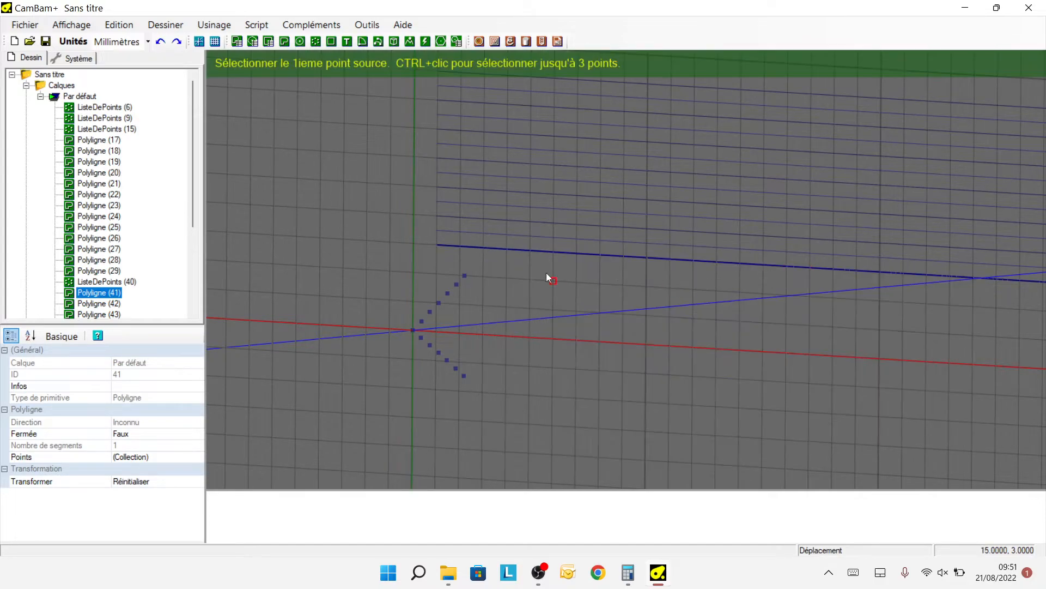
left_click(436, 246)
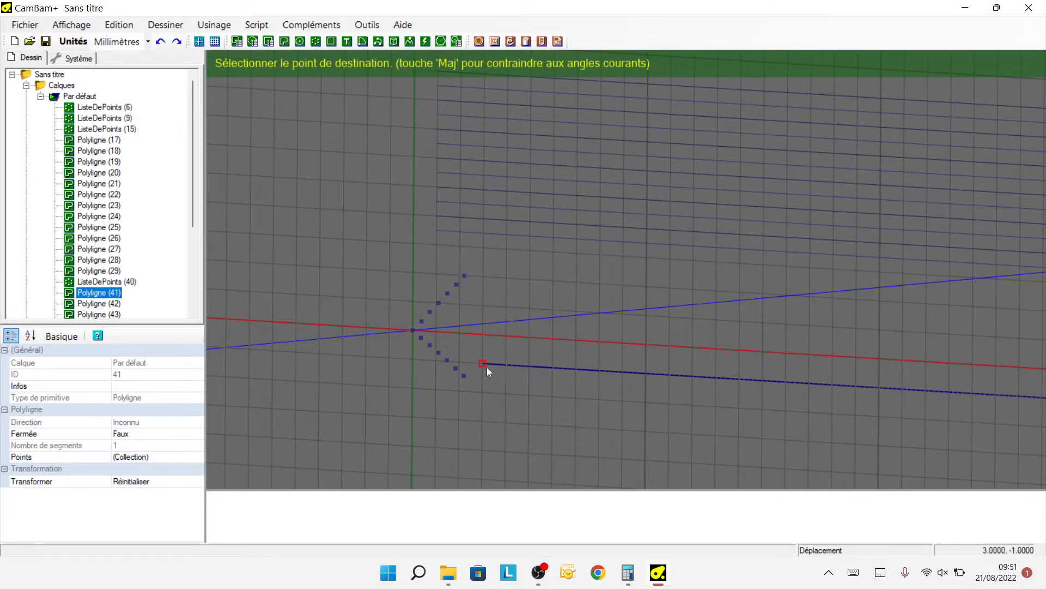
left_click(464, 376)
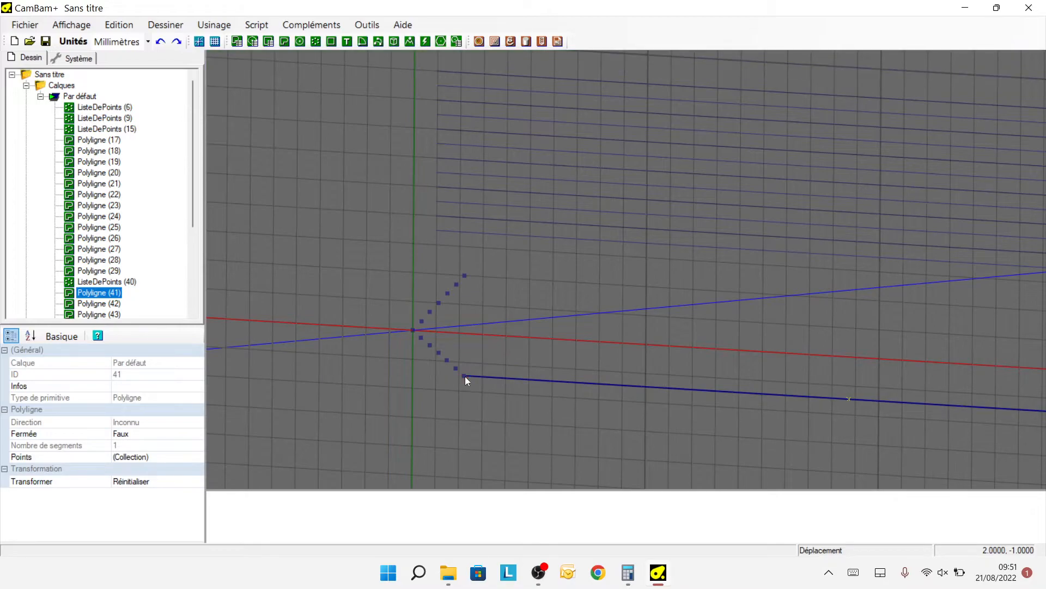
Step: Move the next lowest line so its left end sits on the upper end point of the V-shaped point list
left_click(461, 233)
right_click(462, 232)
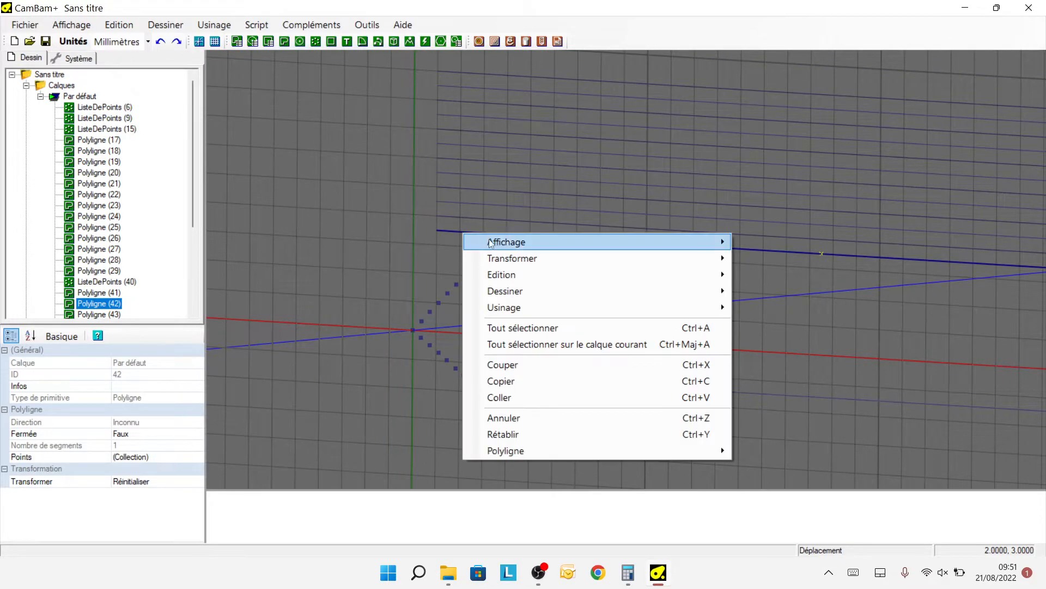
mouse_move(649, 263)
left_click(784, 260)
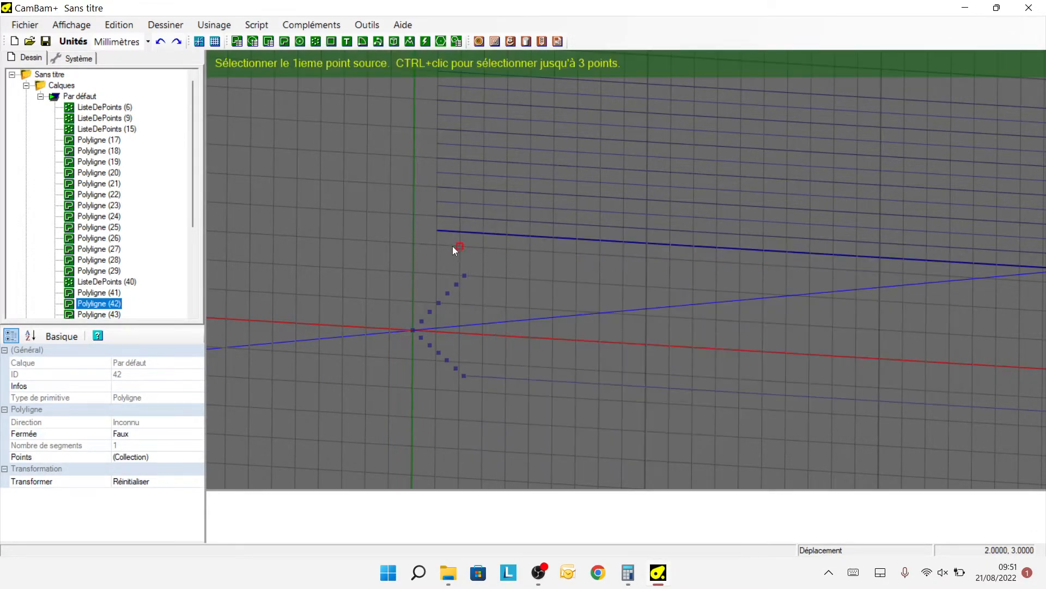
left_click(437, 231)
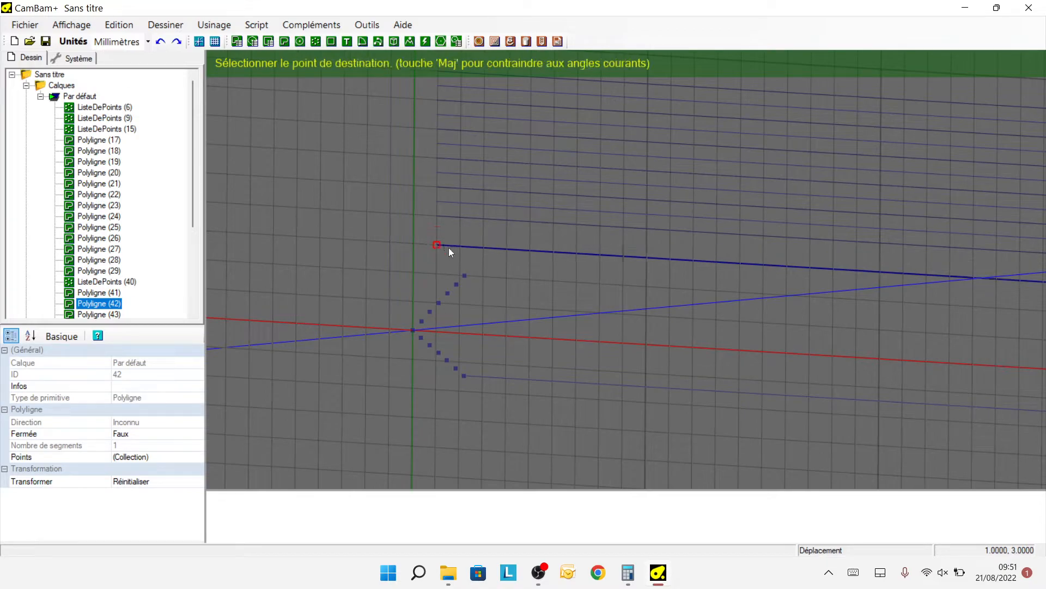
left_click(465, 274)
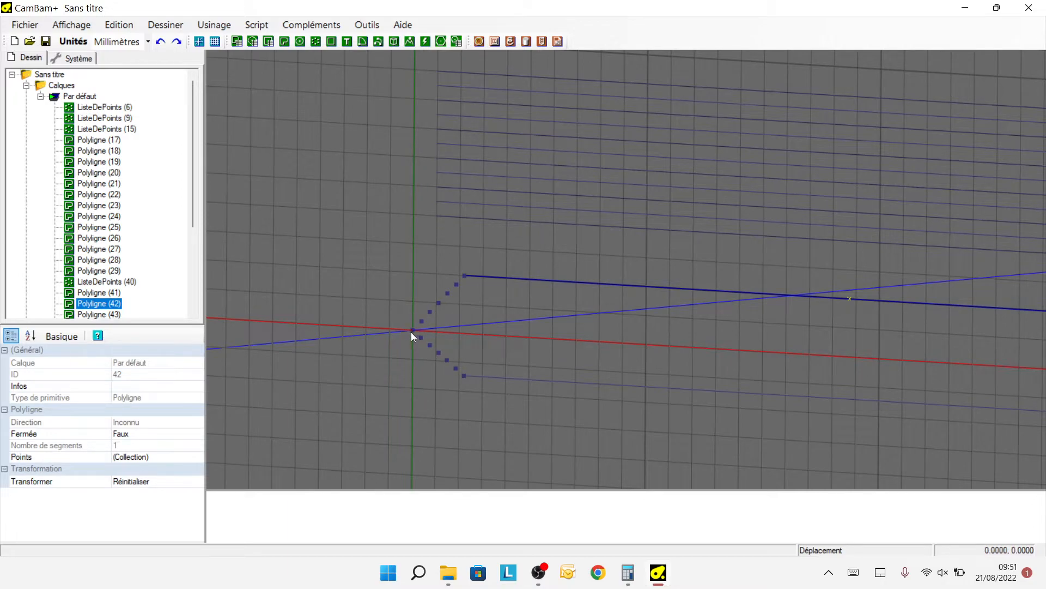
Step: Cut the three point lists at the left ends of the separate, already arranged set of lines, keeping its polylines
double_click(361, 251, "alt")
scroll(358, 256, "down", 2)
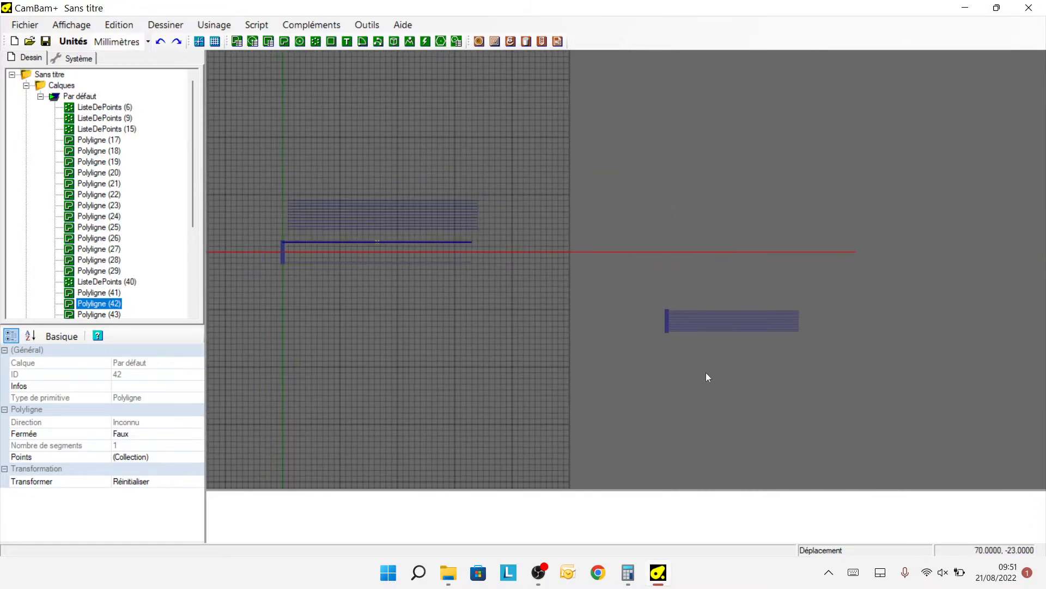
scroll(681, 359, "up", 4)
scroll(675, 352, "up", 1)
left_click_drag(492, 309, 521, 307)
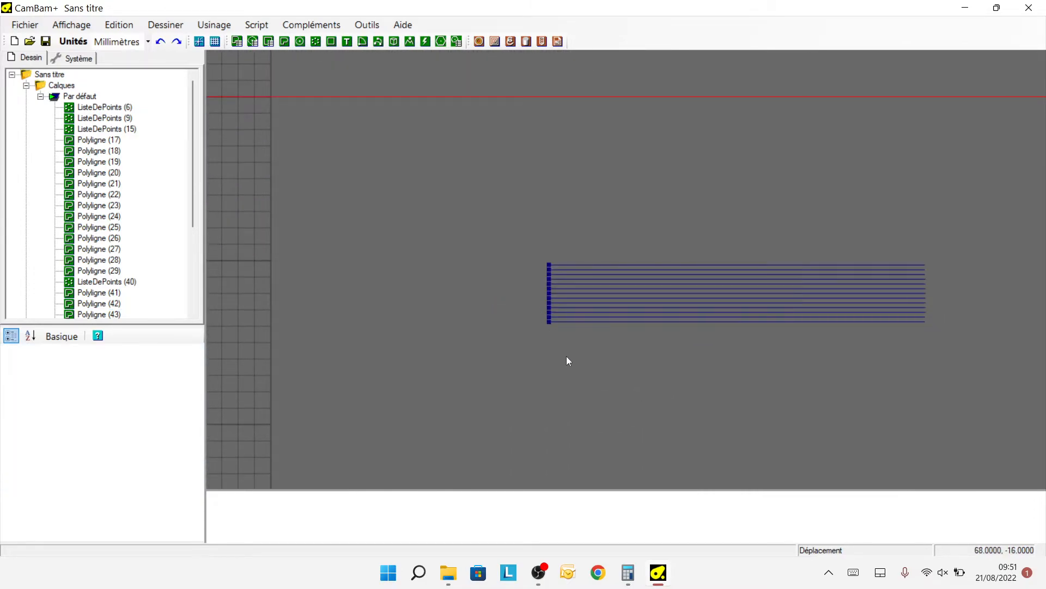
left_click_drag(547, 356, 570, 338, "alt")
mouse_move(406, 313)
left_mouse_down("alt")
mouse_move(413, 325)
mouse_move(417, 302)
left_mouse_up("alt")
double_click(616, 313, "alt")
scroll(617, 314, "down", 3)
scroll(823, 355, "up", 9)
left_click_drag(508, 338, 455, 292, "alt")
left_click_drag(451, 211, 563, 343)
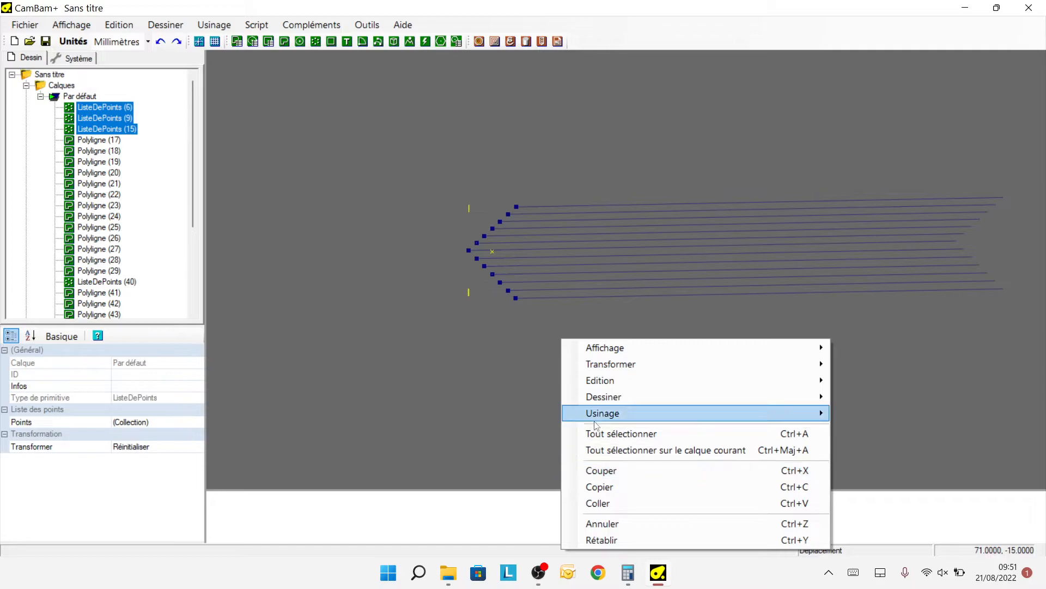
left_click(608, 470)
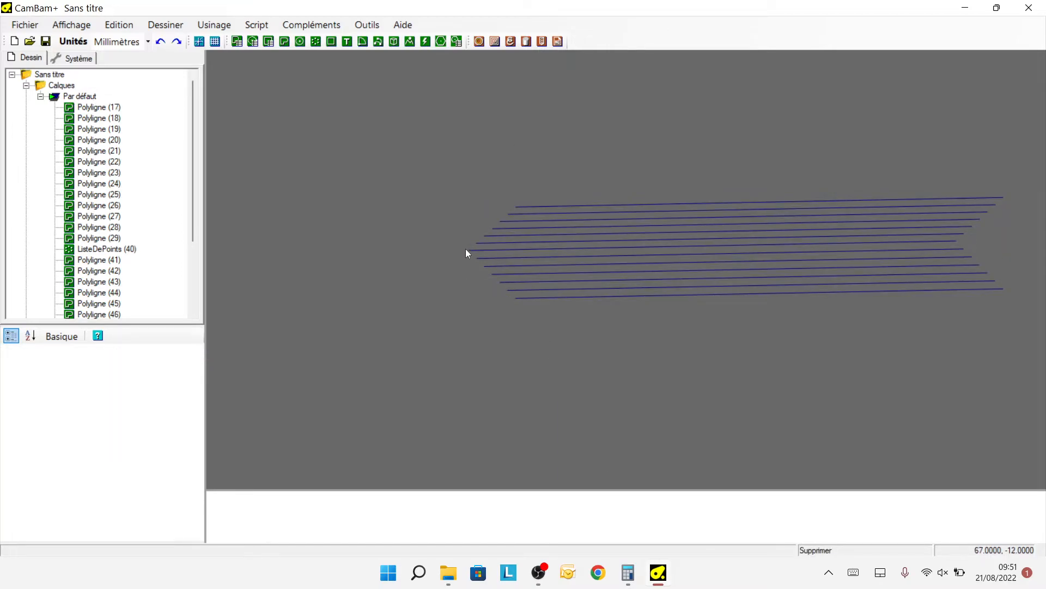
Step: Insert a one-point list on the left end of the middle line, at the tip of the already arranged V-shaped line set
left_click(316, 42)
scroll(445, 244, "up", 3)
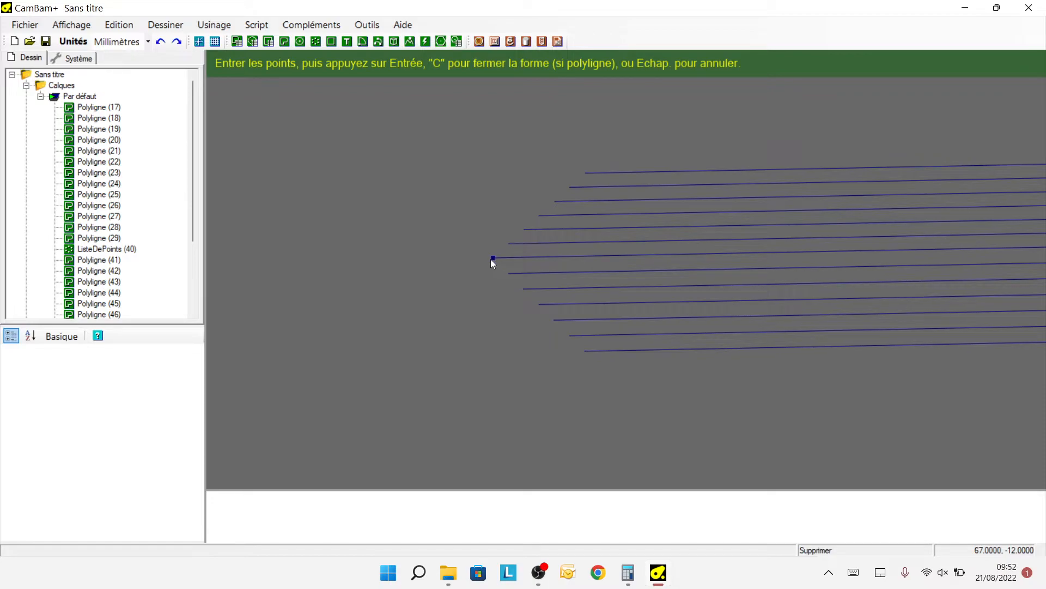
key("Return")
key("Escape")
scroll(432, 316, "down", 6)
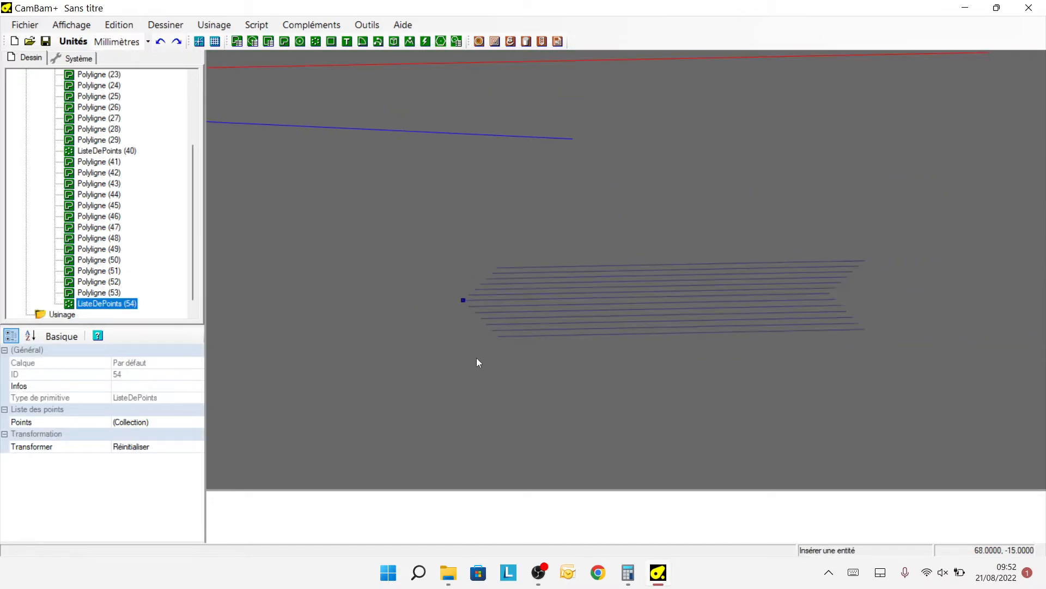
left_click(460, 388)
scroll(507, 404, "down", 2)
double_click(457, 398, "alt")
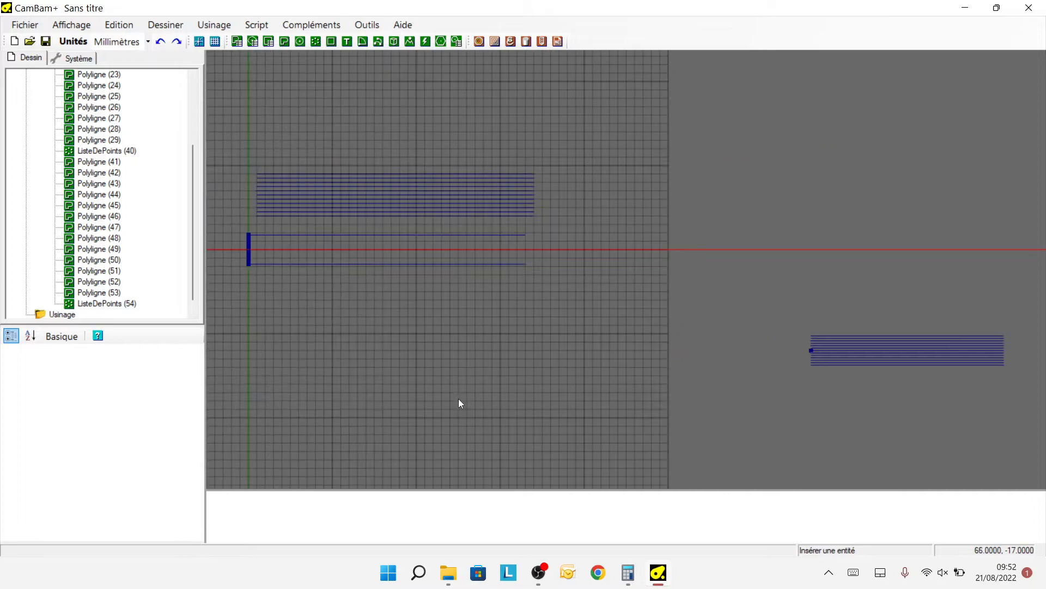
Step: Draw two large side-by-side rectangles sharing an edge, about 50 × 26 mm and 49 × 26 mm, in the empty area above the V-shaped line set
scroll(424, 293, "down", 4)
scroll(770, 351, "up", 5)
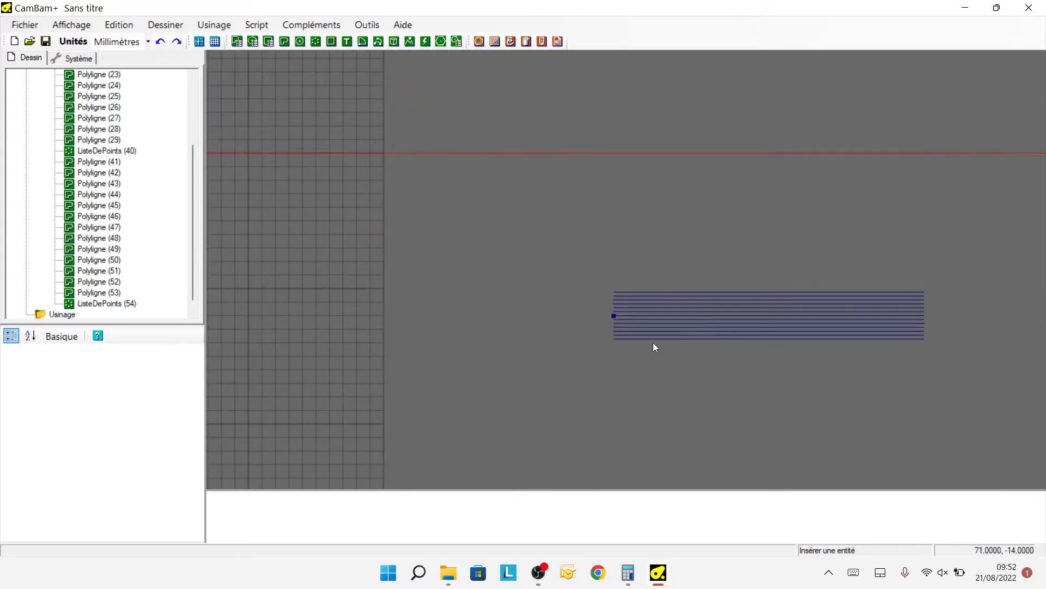
scroll(523, 402, "down", 4)
scroll(515, 302, "up", 1)
scroll(305, 125, "down", 1)
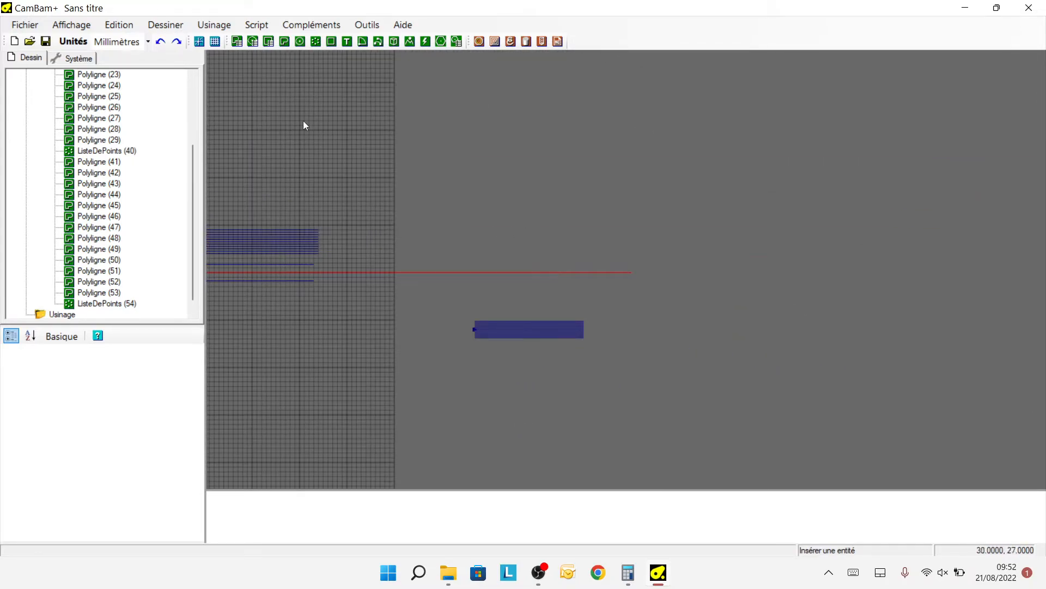
left_click(329, 41)
left_click(470, 120)
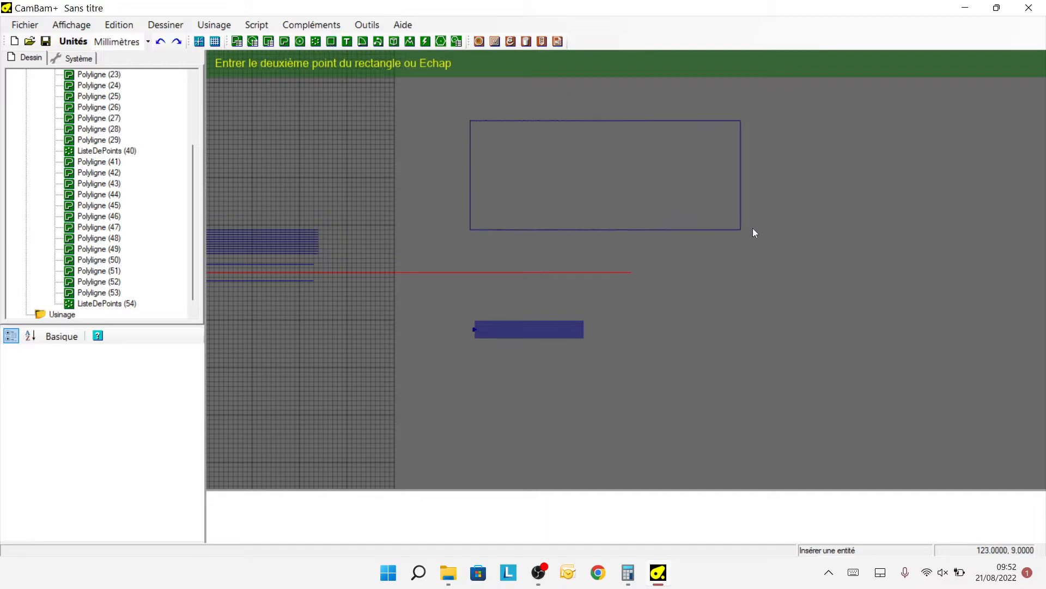
left_click(708, 243)
left_click(708, 120)
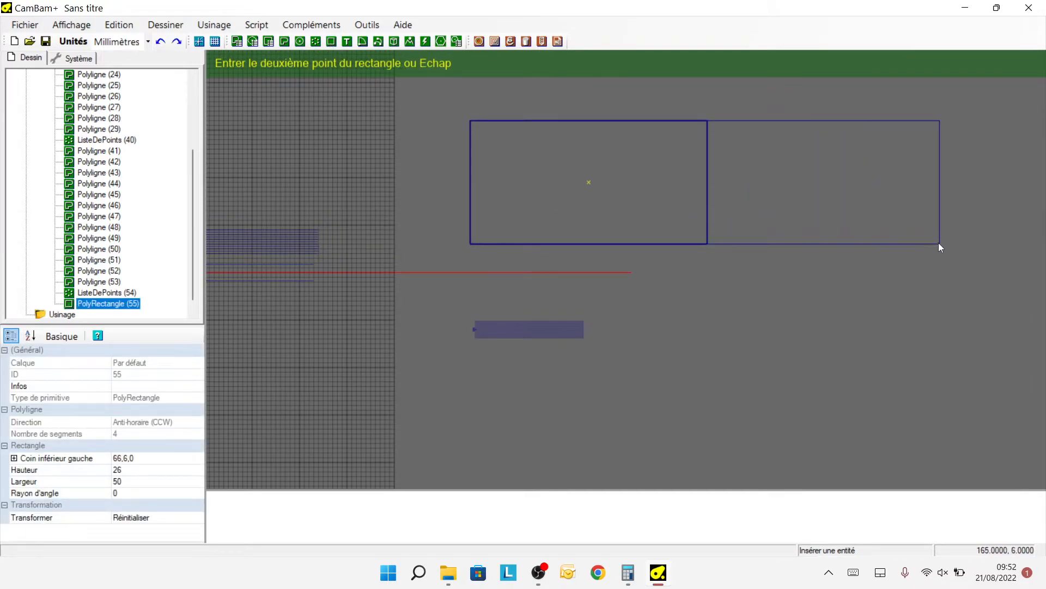
left_click(939, 244)
key("Escape")
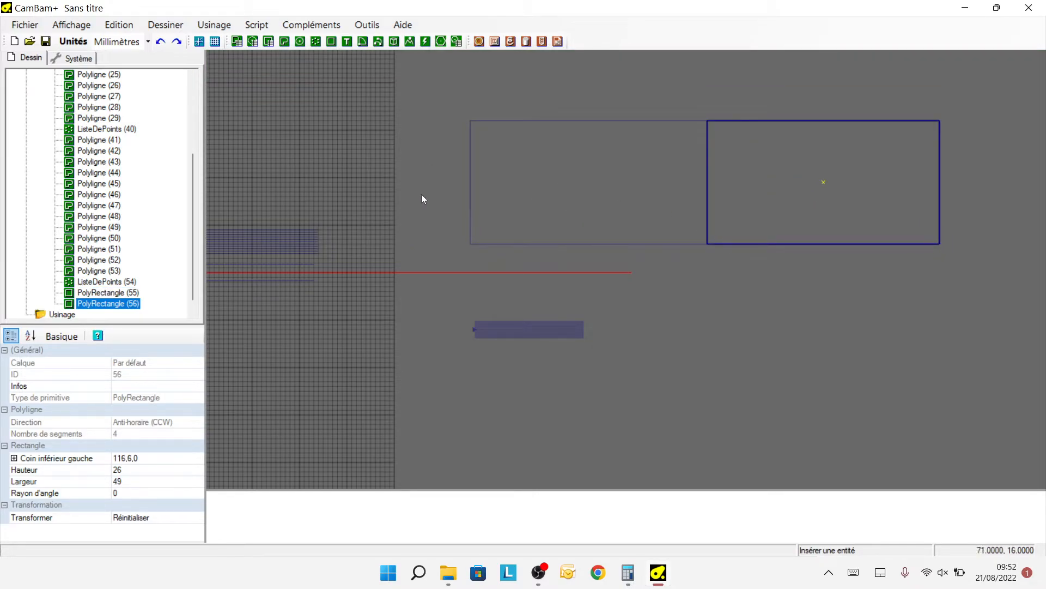
Step: Draw a small rectangle on the bottom edge inside each large rectangle, about 24 × 9 mm in the left one and 26 × 9 mm in the right
left_click(332, 41)
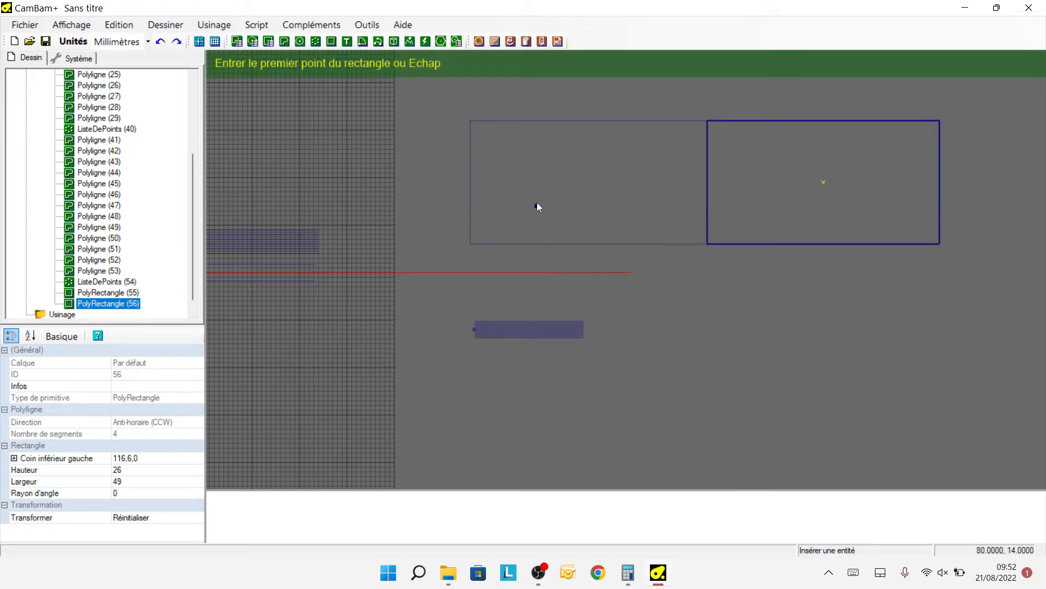
left_click(533, 202)
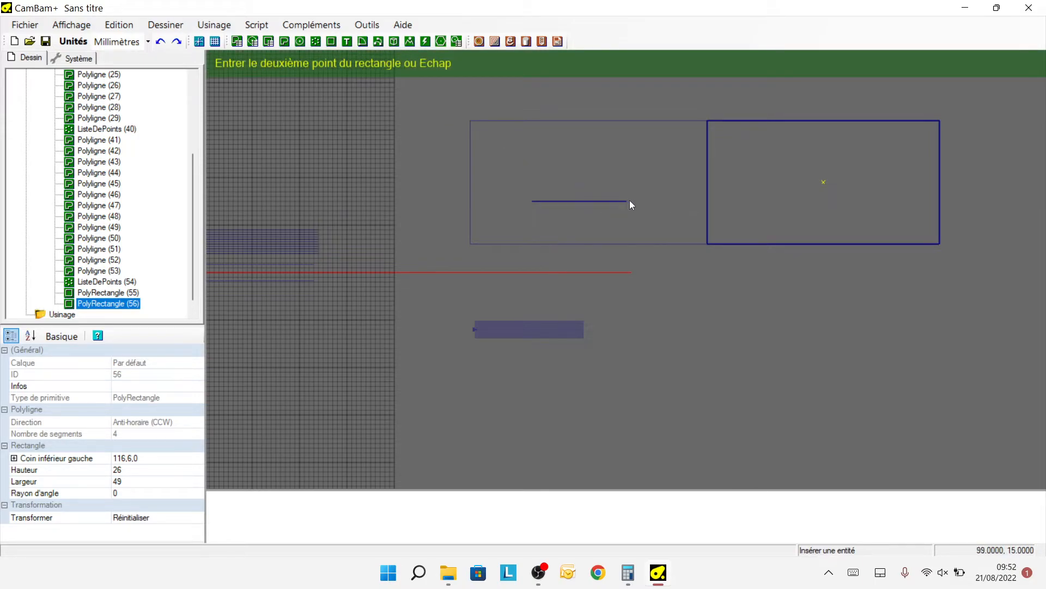
left_click(647, 244)
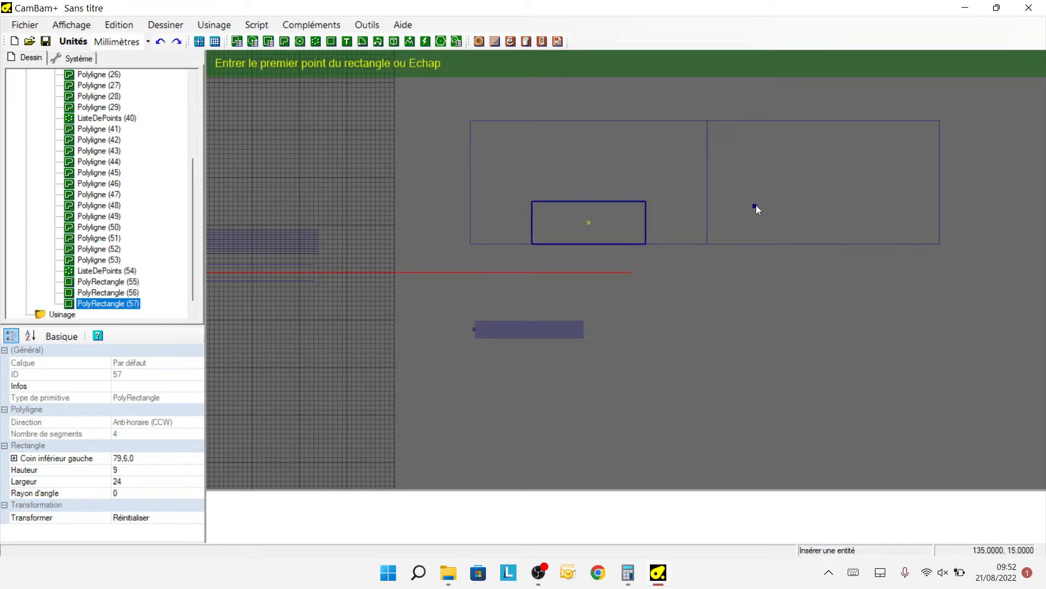
left_click(763, 202)
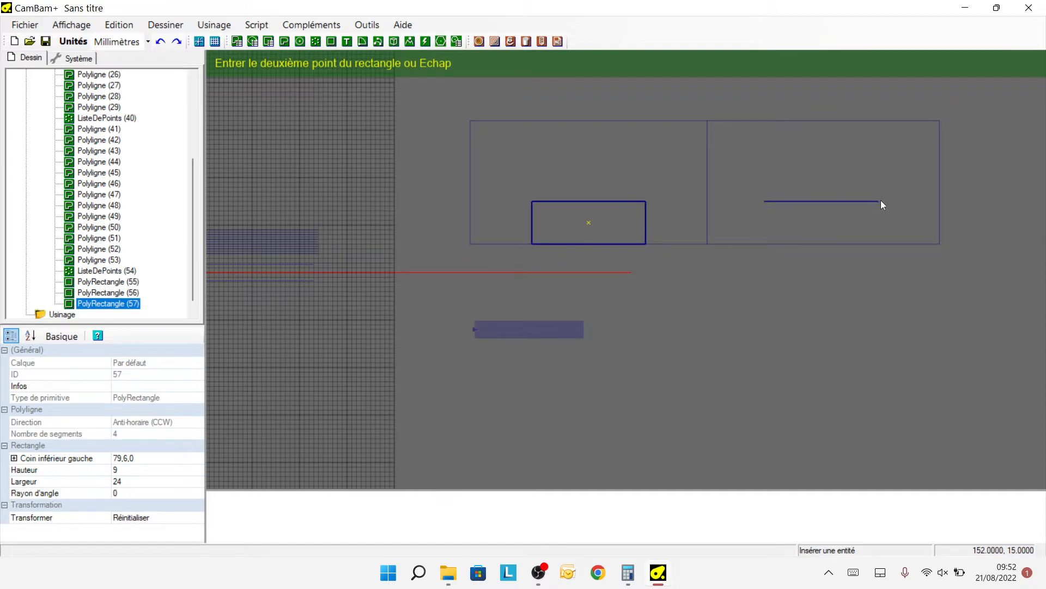
left_click(890, 244)
left_click(889, 244)
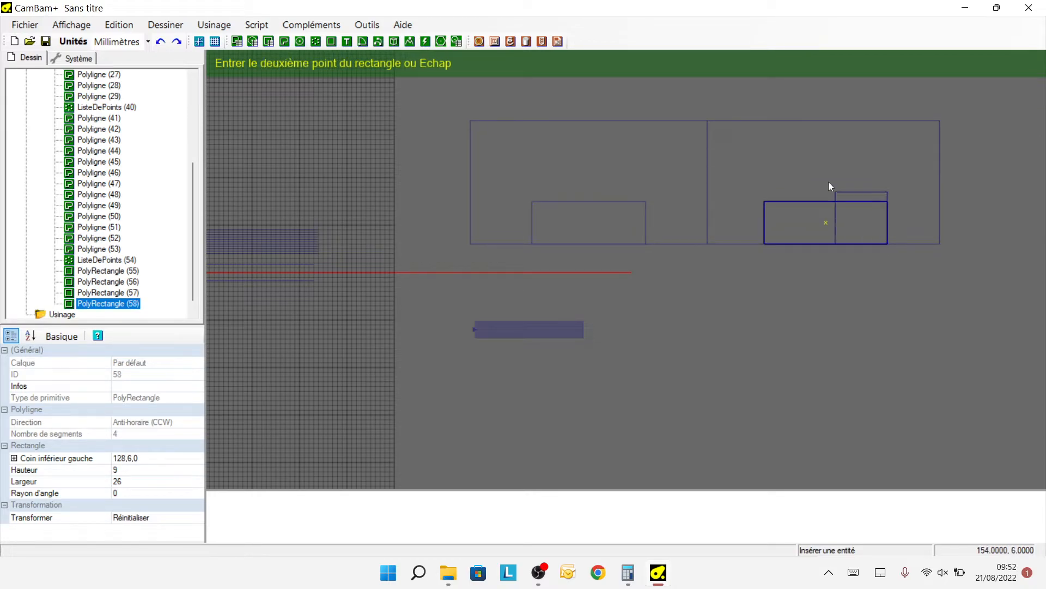
key("Escape")
Step: Insert a one-point list on the upper-left corner of the small rectangle inside the left large rectangle
scroll(659, 199, "up", 2)
scroll(572, 207, "up", 1)
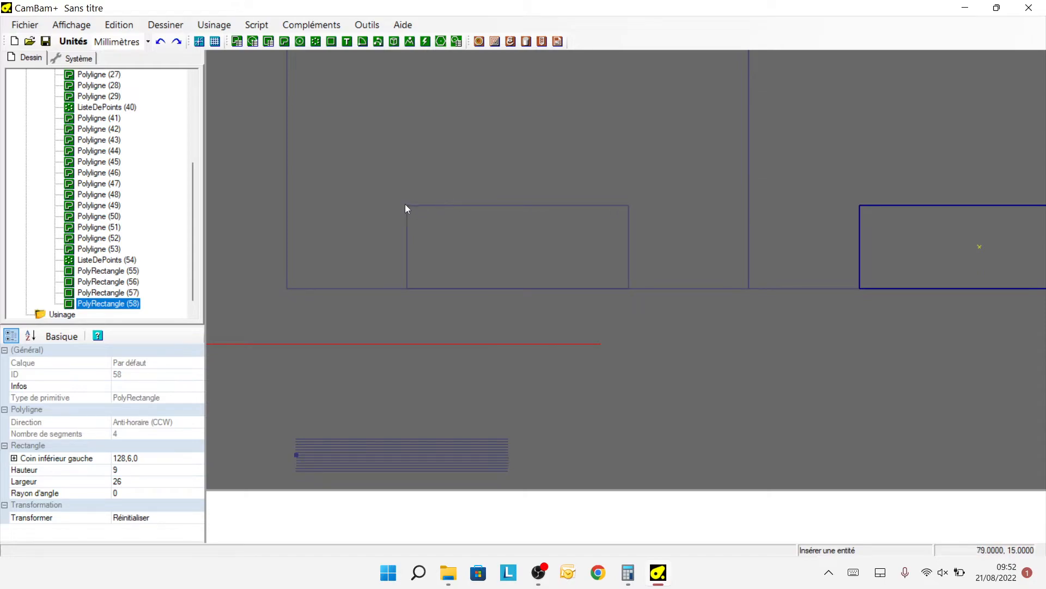
left_click(313, 42)
scroll(397, 201, "up", 3)
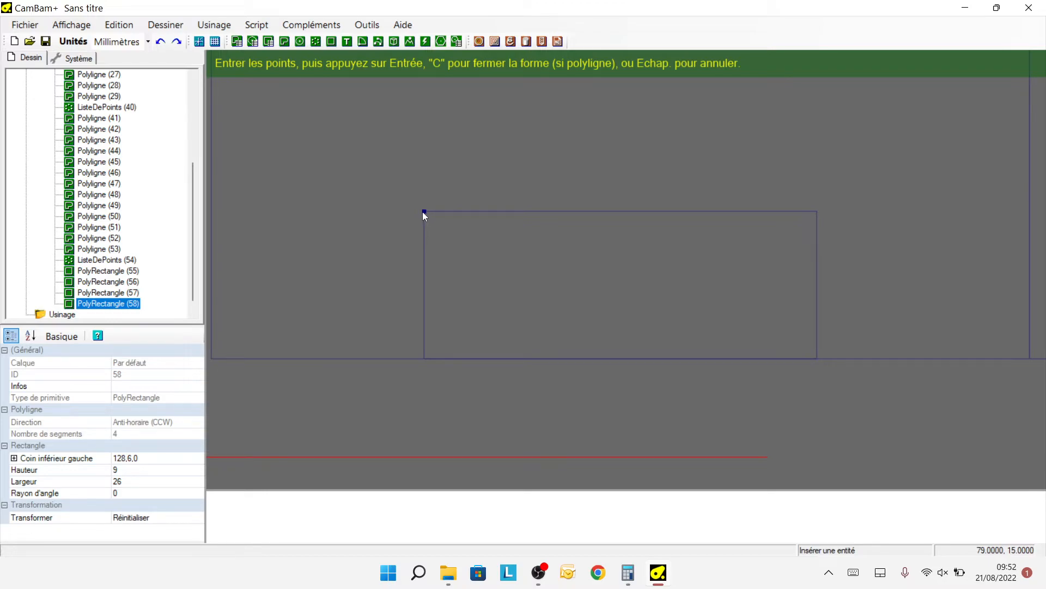
left_click(423, 210)
key("Return")
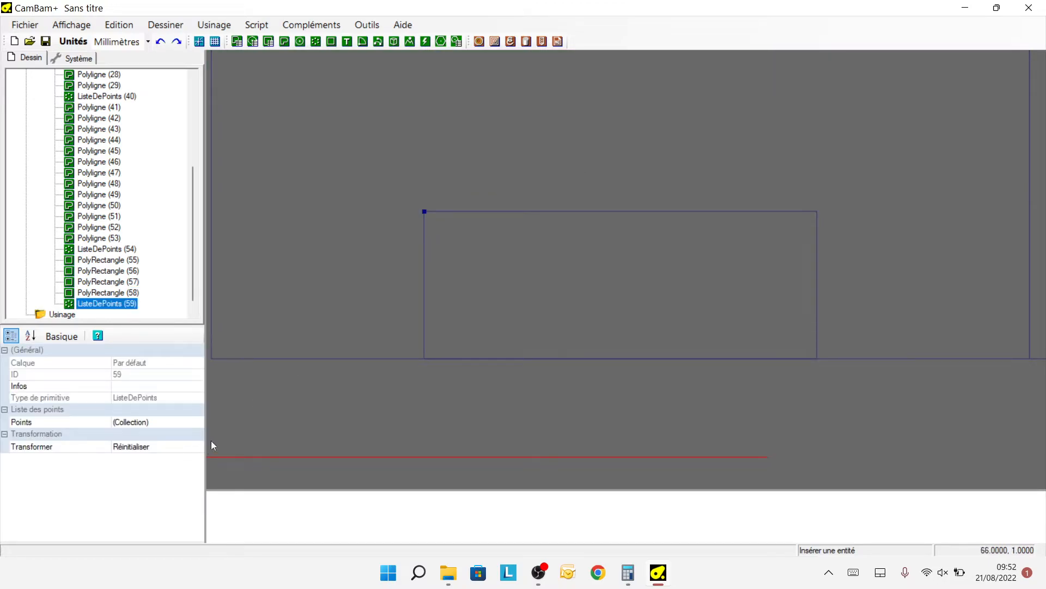
Step: Set the Z coordinate of the corner point to 0.8 and recheck its coordinates
left_click(199, 426)
left_click(197, 423)
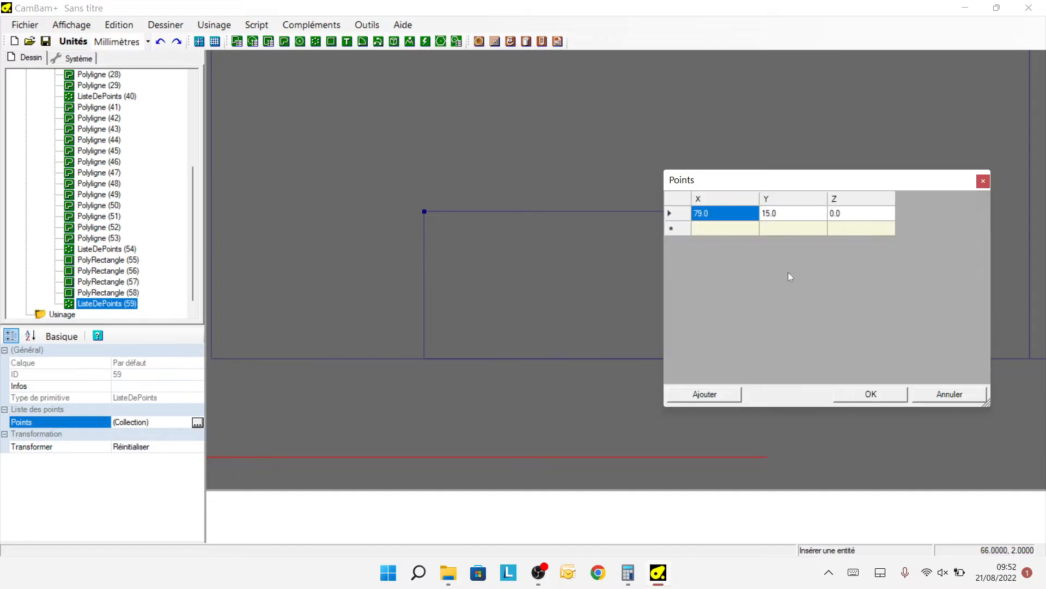
left_click(845, 213)
left_click(853, 215)
key("BackSpace")
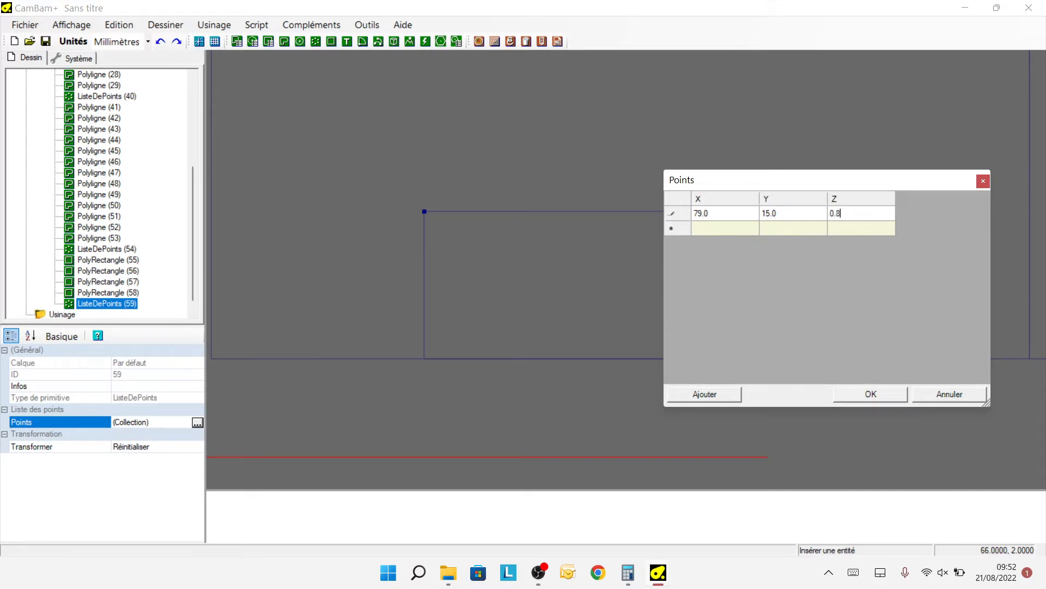
left_click(868, 395)
scroll(859, 326, "down", 2)
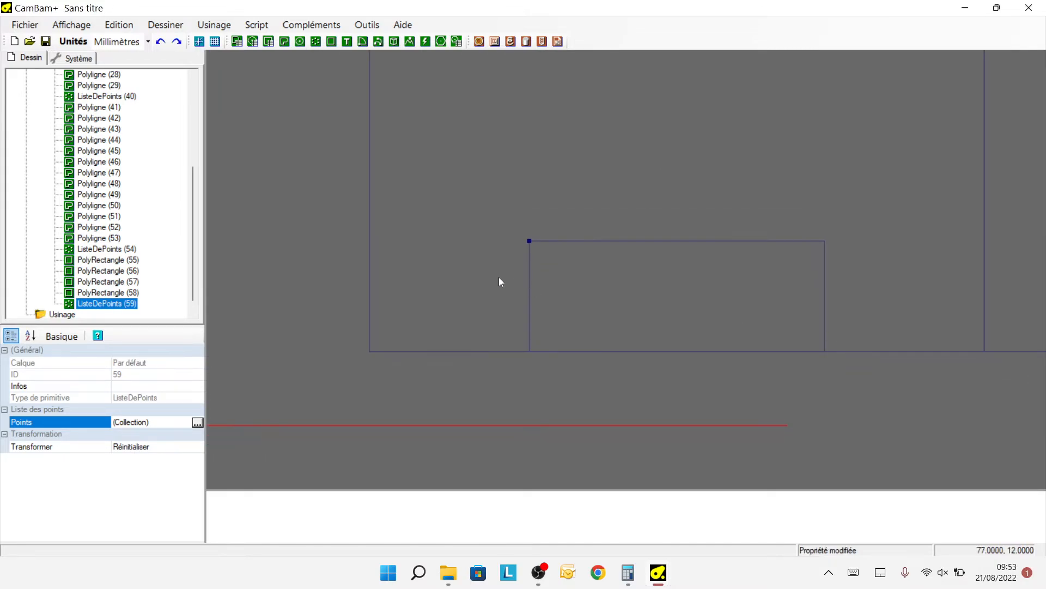
left_click(527, 239)
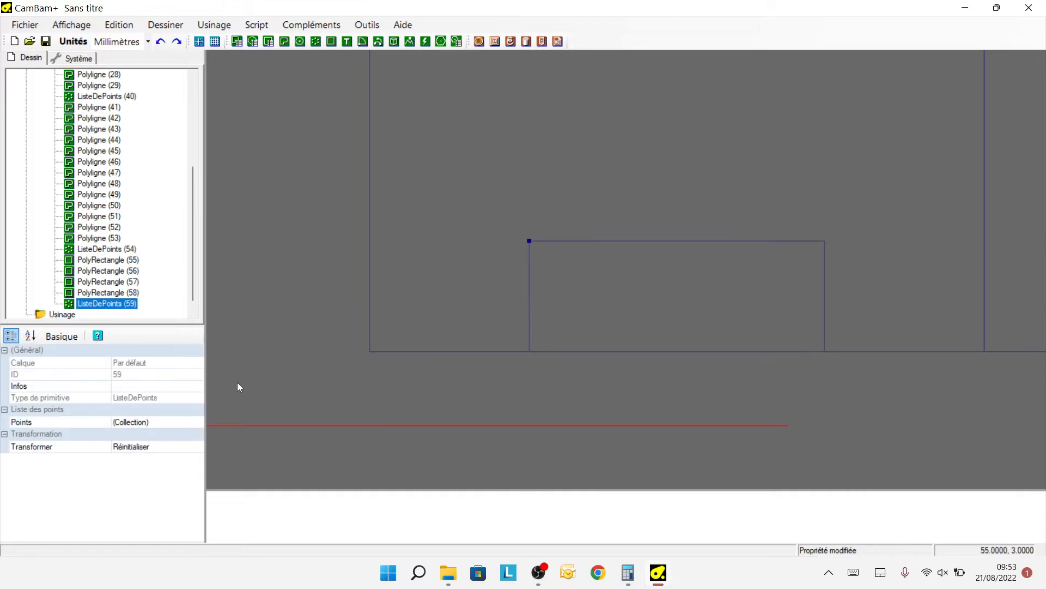
left_click(201, 423)
left_click(197, 422)
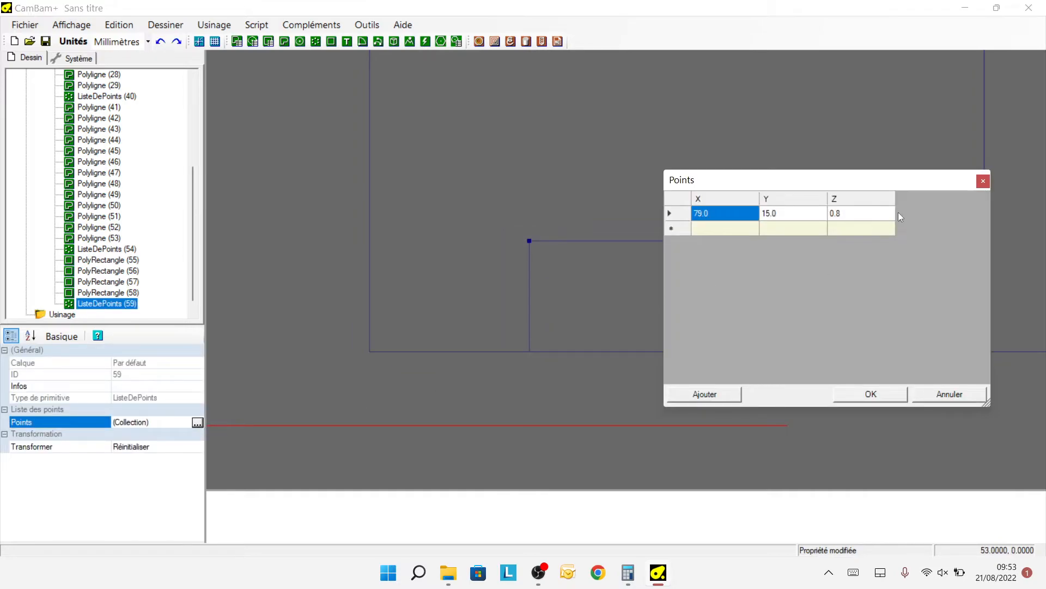
left_click(940, 393)
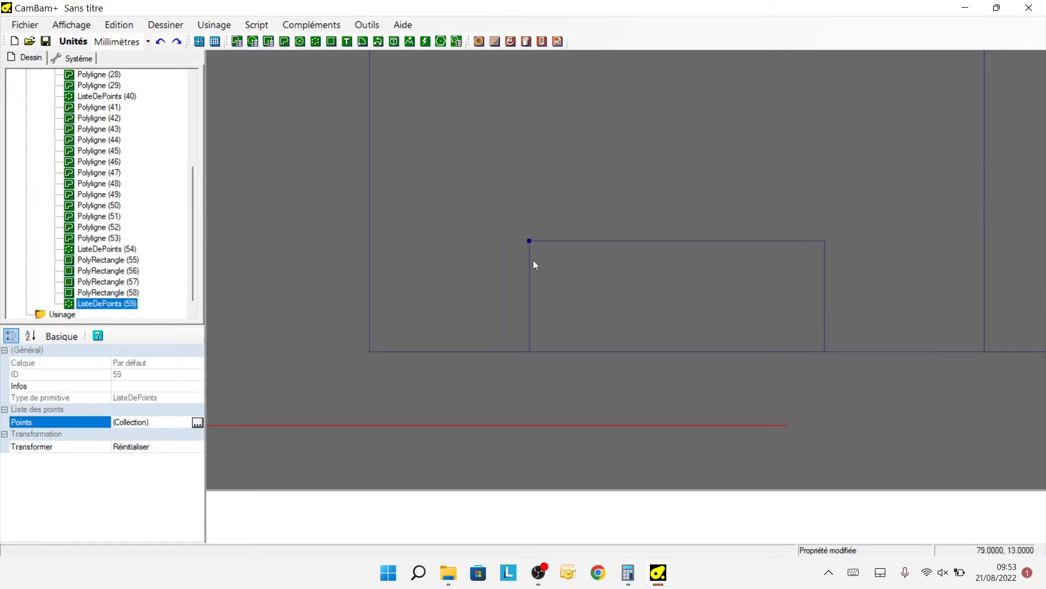
Step: Move the V-shaped line set together with its tip point so the tip sits on the raised corner point of the small rectangle
left_click_drag(543, 264, 603, 272, "alt")
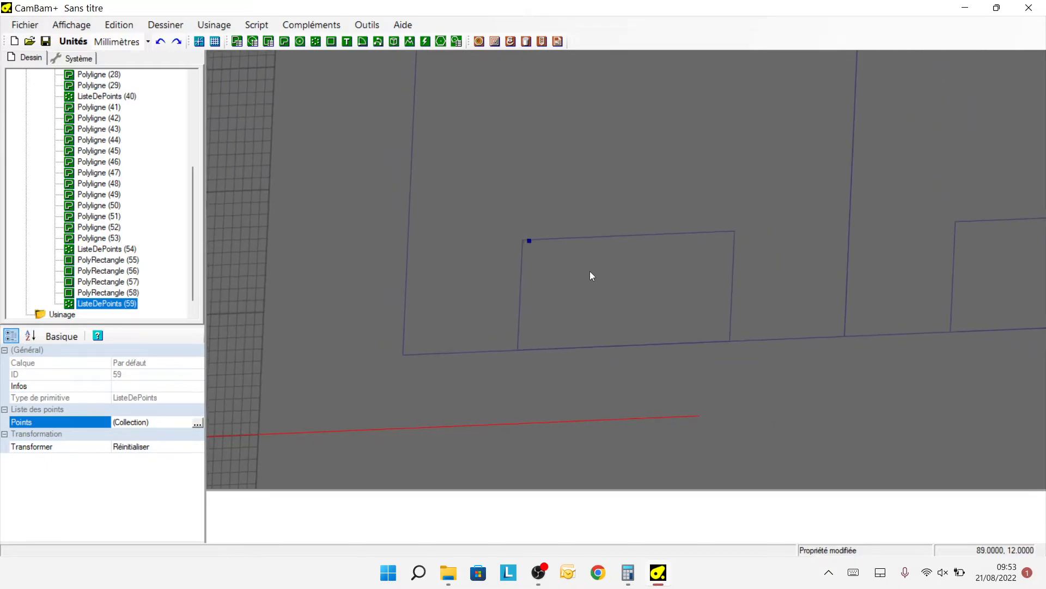
mouse_move(542, 224)
left_mouse_down("alt")
mouse_move(667, 136)
mouse_move(699, 127)
mouse_move(711, 146)
left_mouse_up("alt")
scroll(710, 146, "down", 1)
scroll(619, 338, "up", 6)
left_click_drag(461, 267, 837, 397)
scroll(544, 326, "up", 3)
right_click(545, 325)
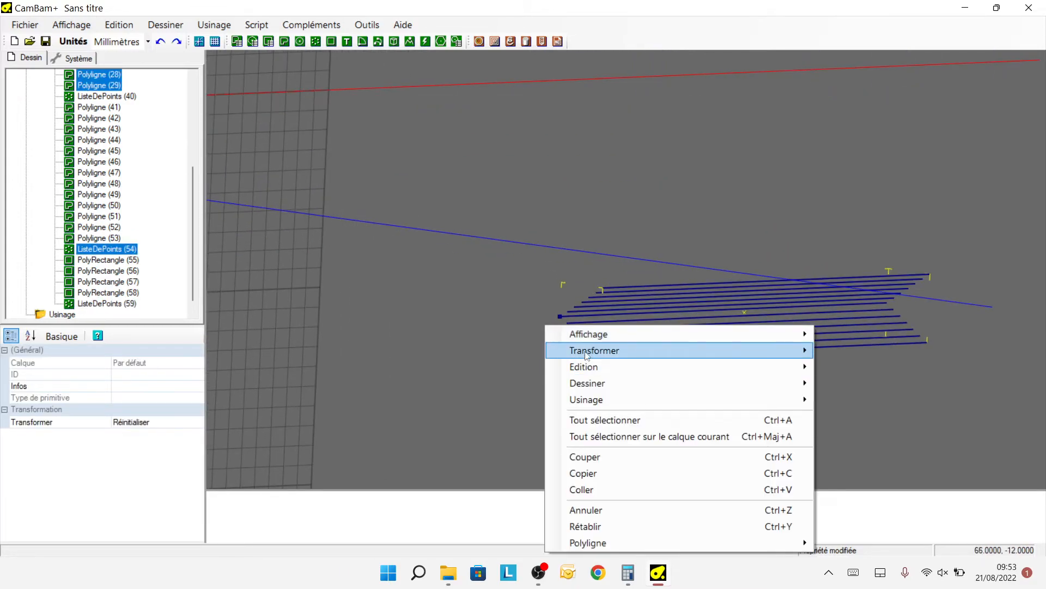
mouse_move(592, 354)
left_click(842, 352)
scroll(545, 327, "up", 2)
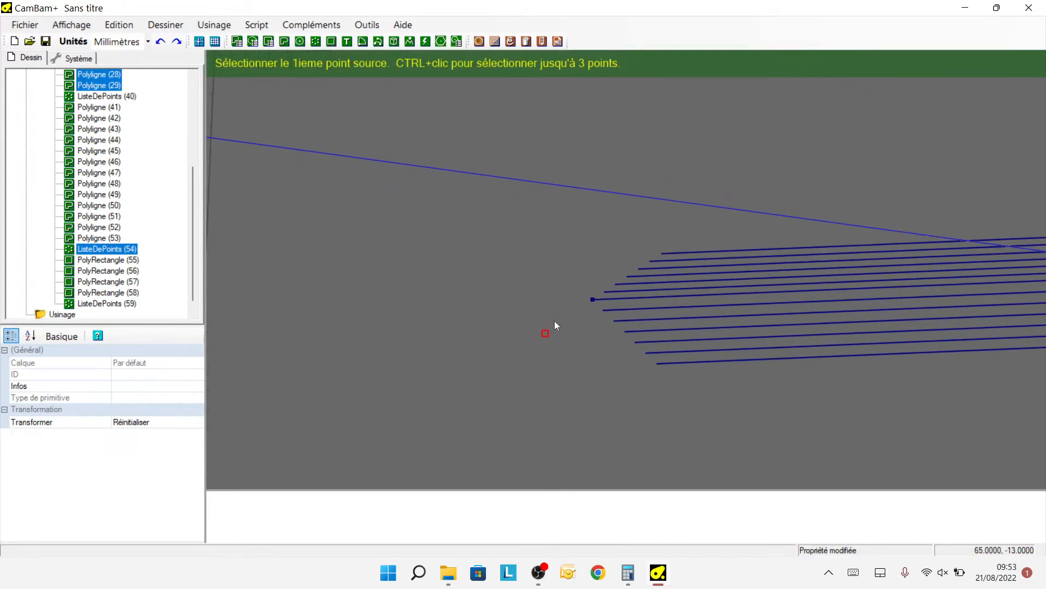
left_click(592, 299)
scroll(557, 376, "down", 5)
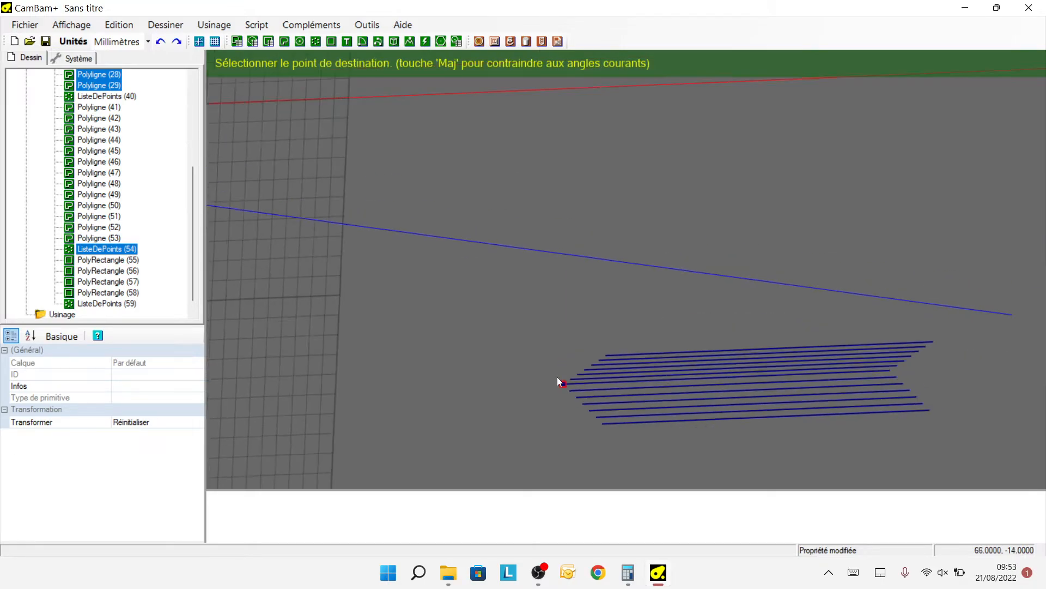
scroll(582, 217, "up", 6)
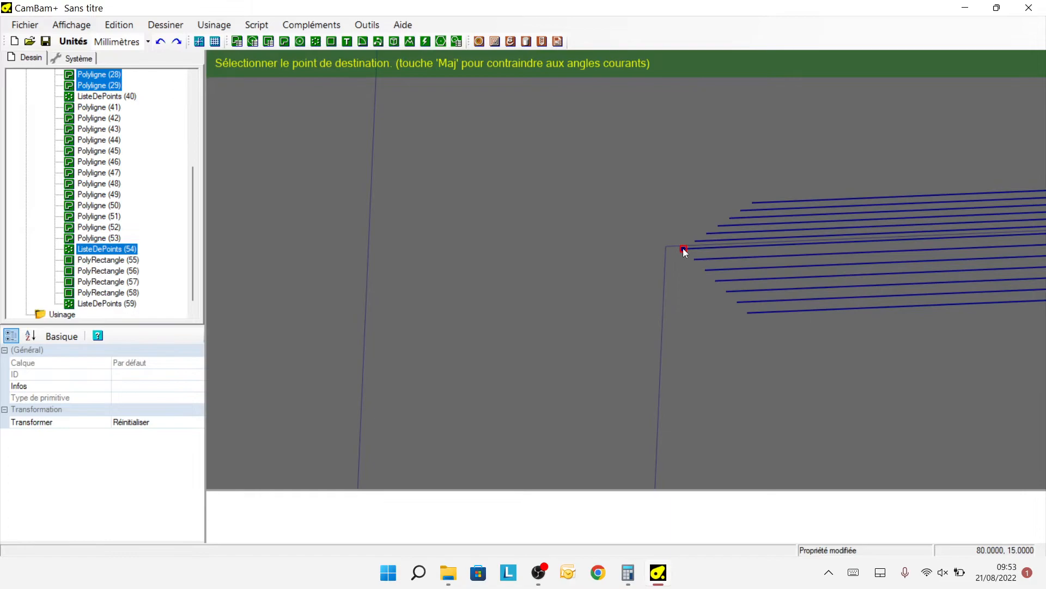
left_click(684, 249)
left_click(589, 279)
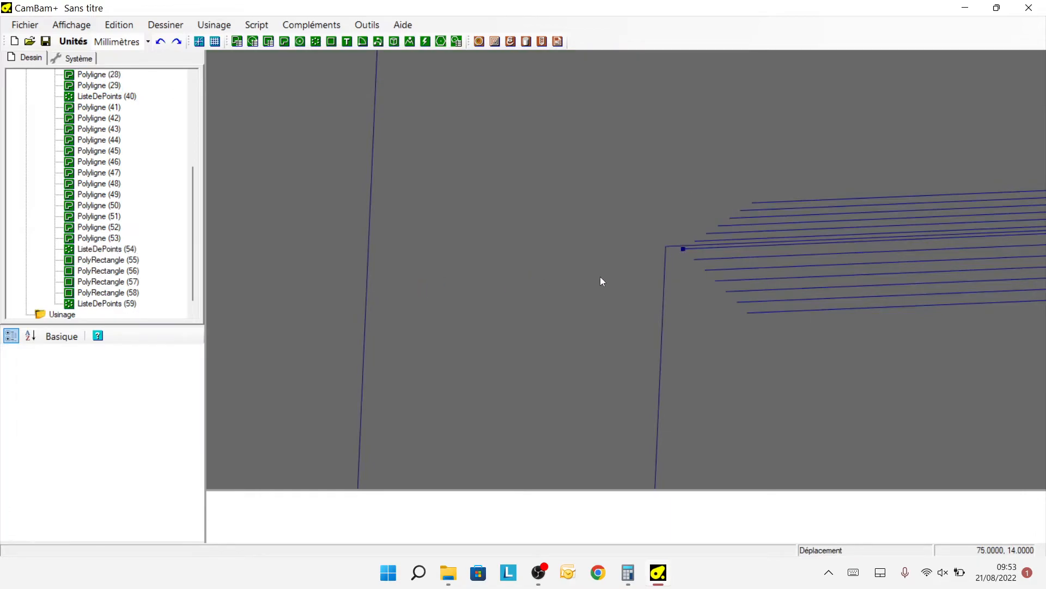
Step: Examine the point coordinates of the middle line in the moved V-shaped set
left_click(698, 249)
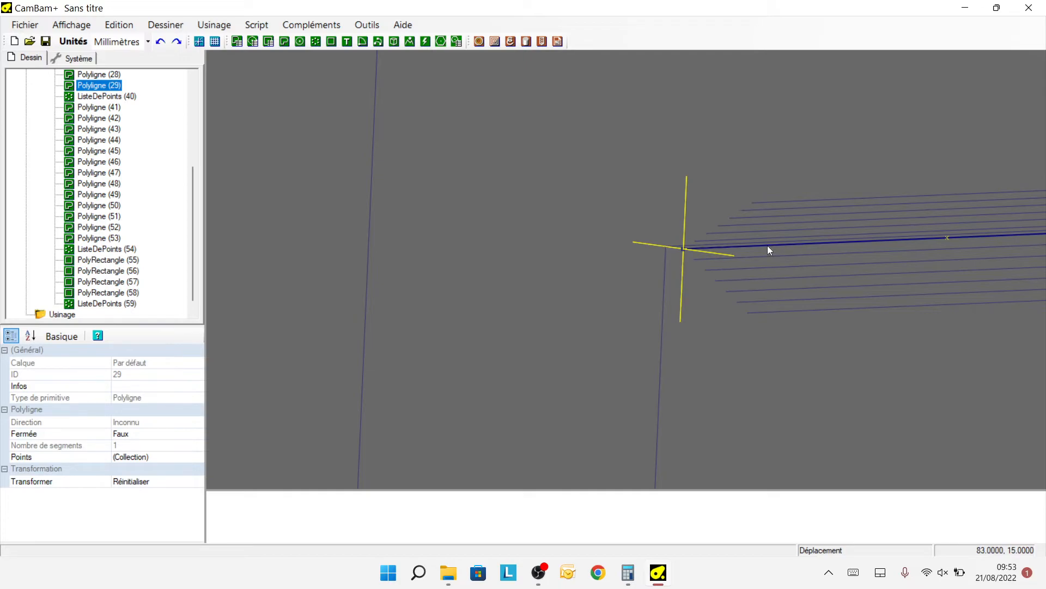
left_click(196, 457)
left_click(198, 458)
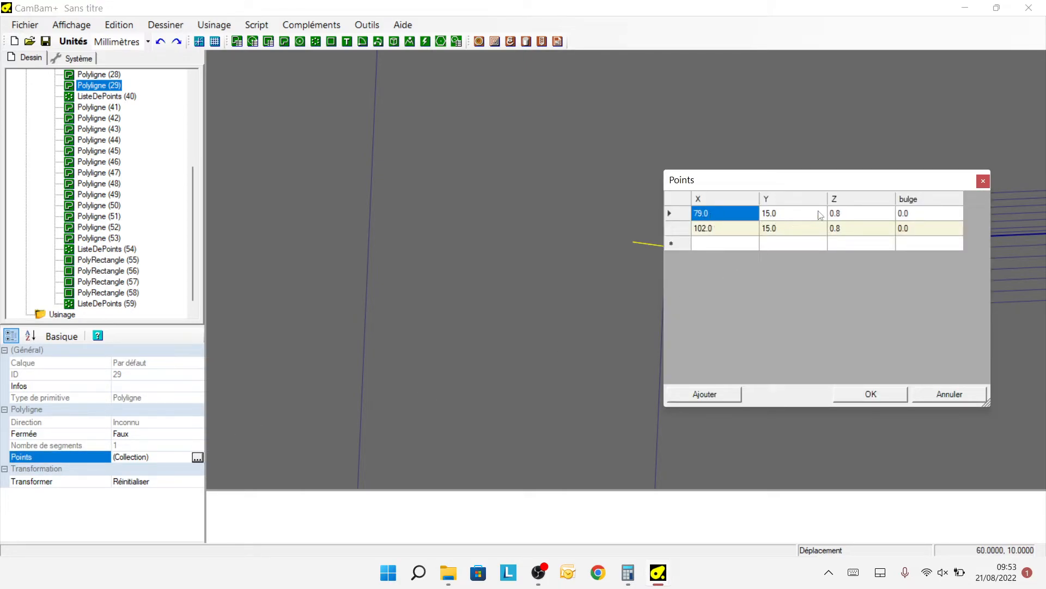
left_click(945, 384)
left_click(528, 294)
scroll(436, 303, "down", 2)
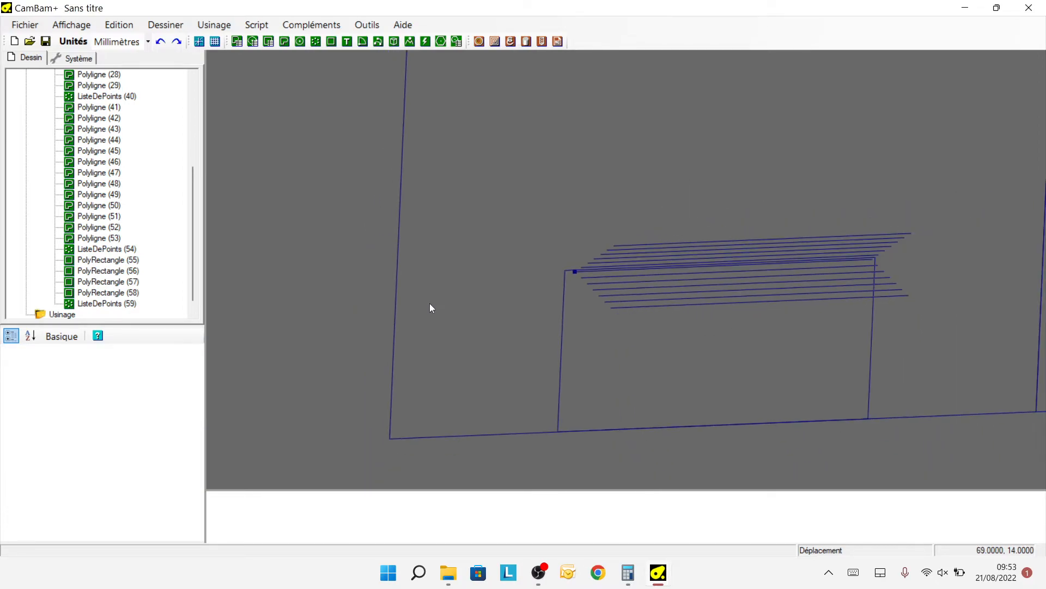
Step: Cut both one-point lists at the tip of the moved line set and the small rectangle beneath its lines
scroll(428, 300, "down", 4)
scroll(579, 289, "up", 2)
scroll(734, 259, "up", 3)
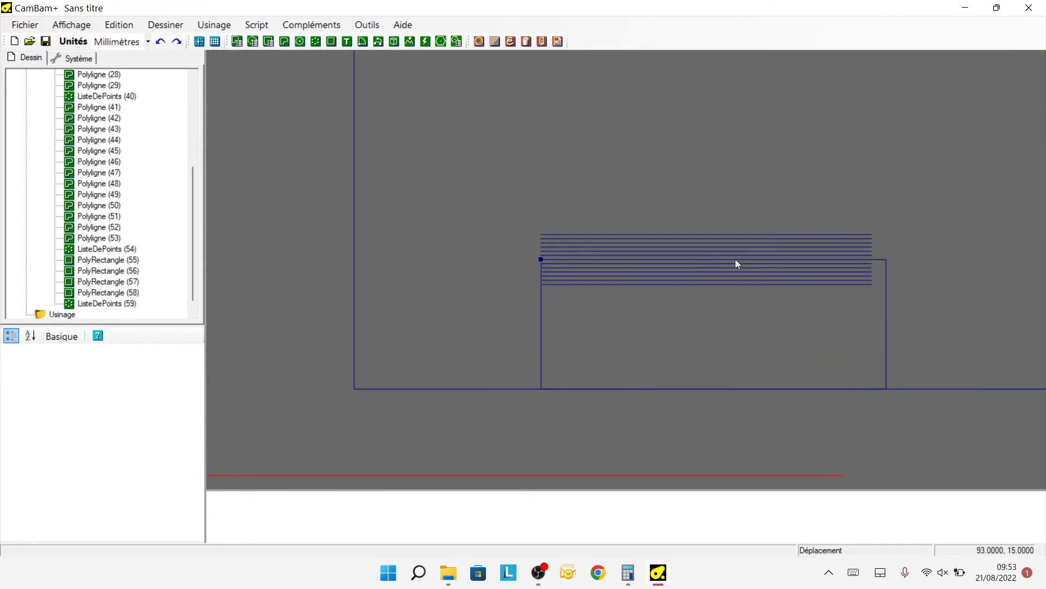
left_click_drag(414, 244, 464, 289)
right_click(380, 236)
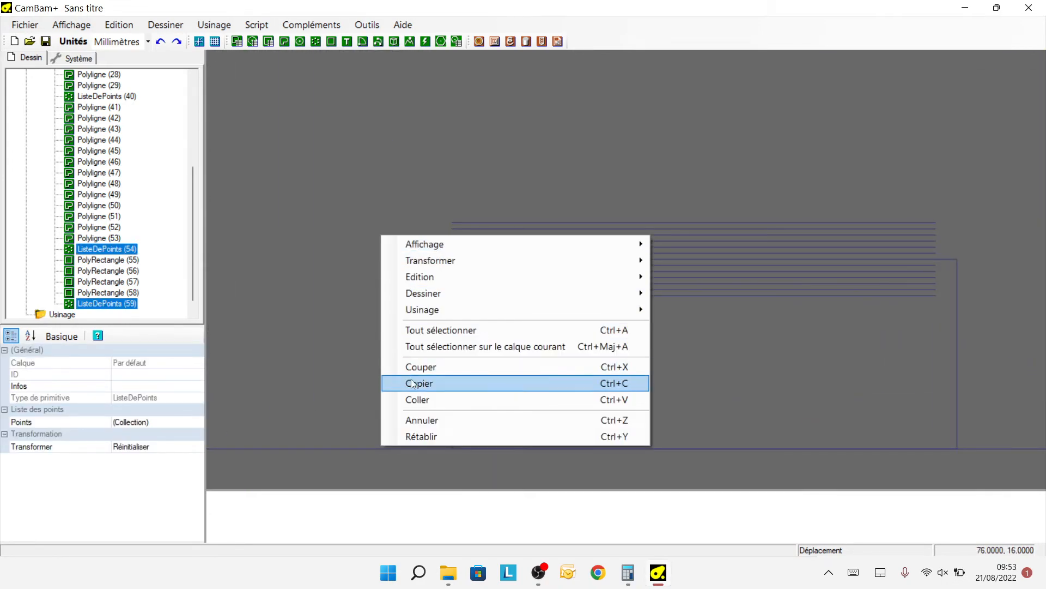
left_click(427, 364)
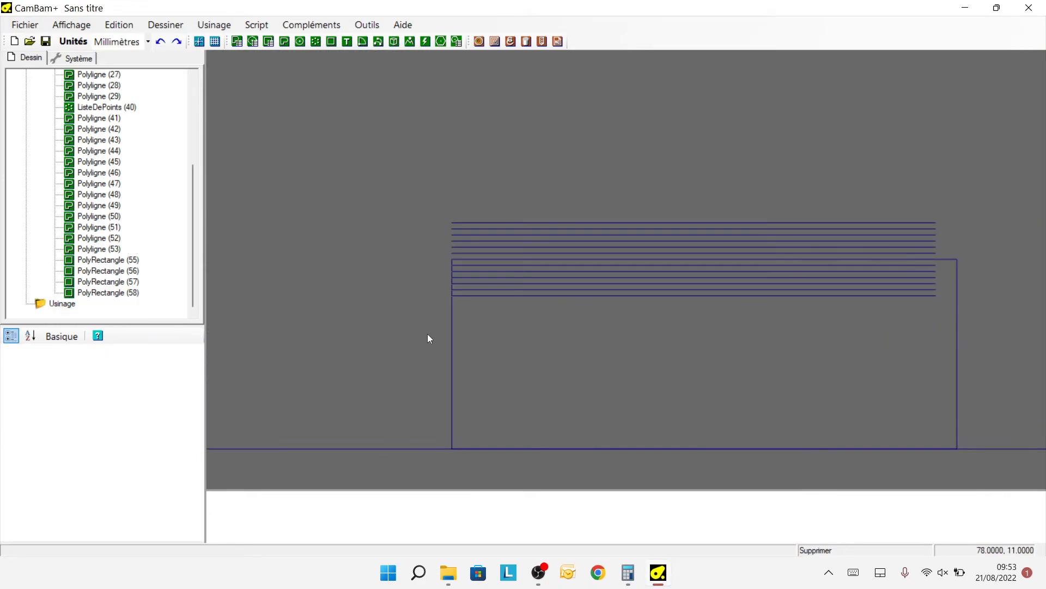
left_click(453, 347)
right_click(417, 305)
left_click(458, 435)
Step: Create an engraving (Gravure) operation from all the lines of the moved V-shaped set and enlarge the area showing its properties
left_click_drag(350, 164, 981, 397)
right_click(716, 136)
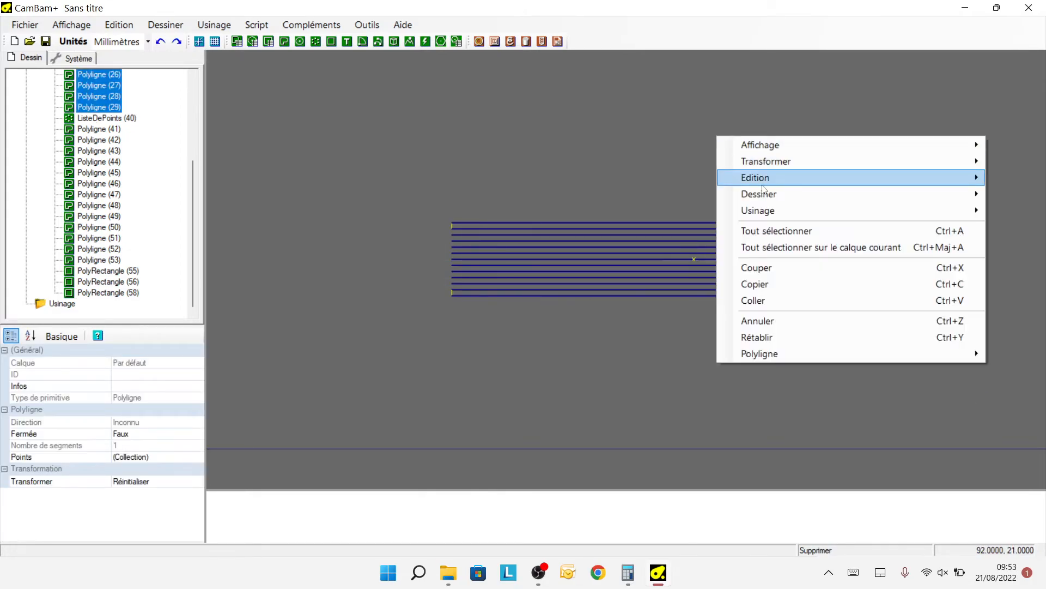
mouse_move(758, 211)
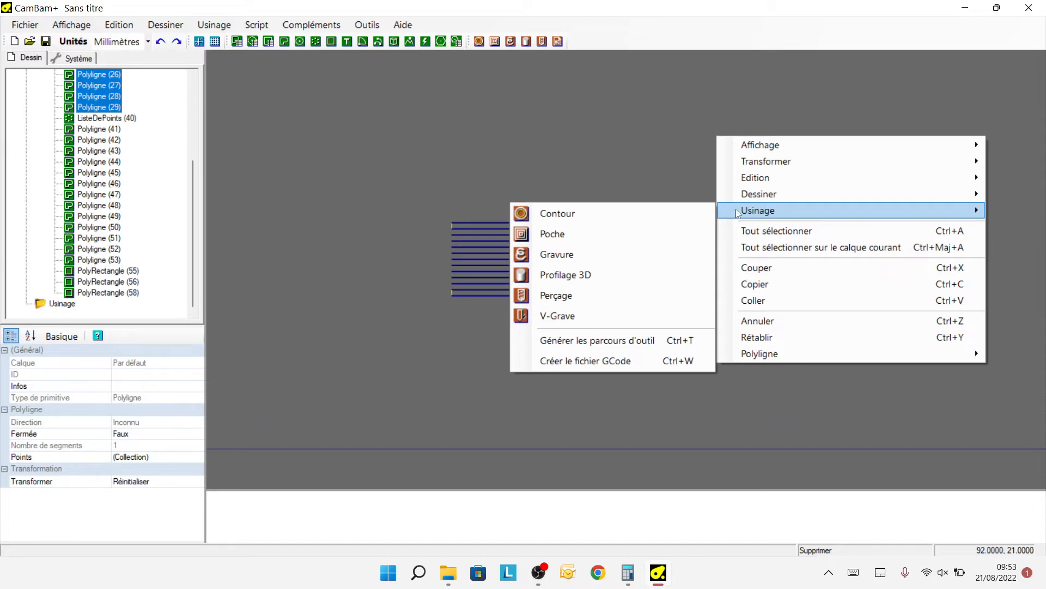
left_click(557, 256)
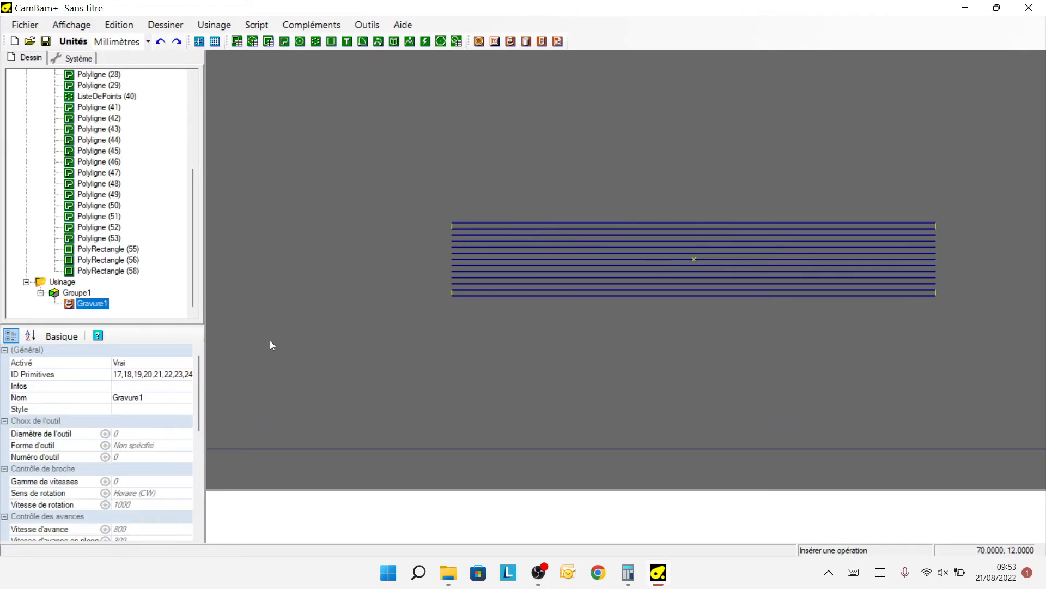
left_click_drag(206, 398, 222, 399)
left_click_drag(173, 325, 172, 295)
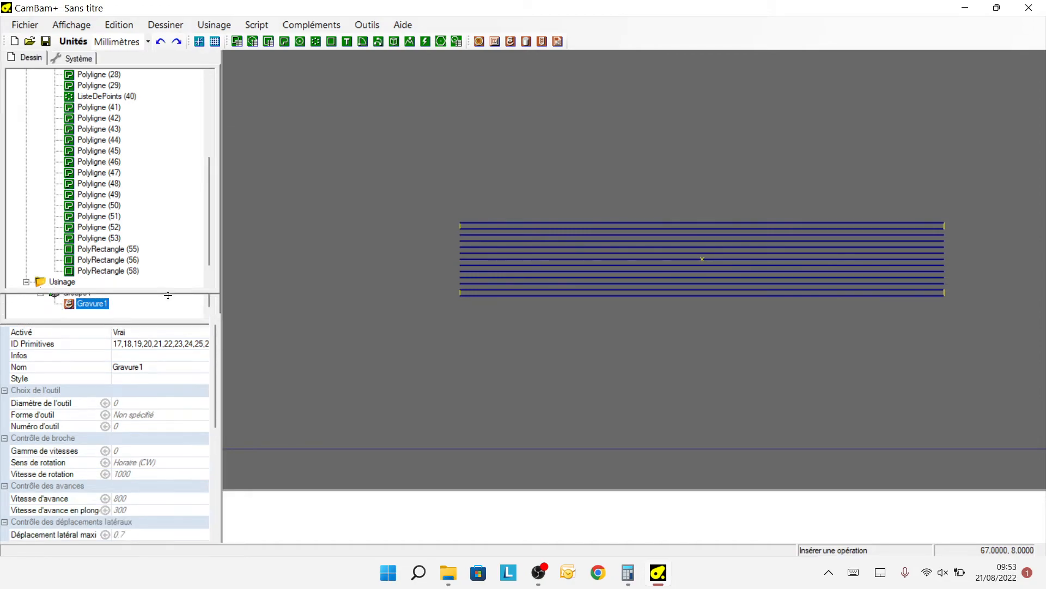
Step: Set the engraving operation's pass increment (Incrément de passe) and final depth (Profondeur finale) both to 0
scroll(140, 425, "down", 5)
scroll(140, 403, "up", 5)
scroll(139, 376, "down", 5)
left_click(137, 351)
key("BackSpace")
key("BackSpace")
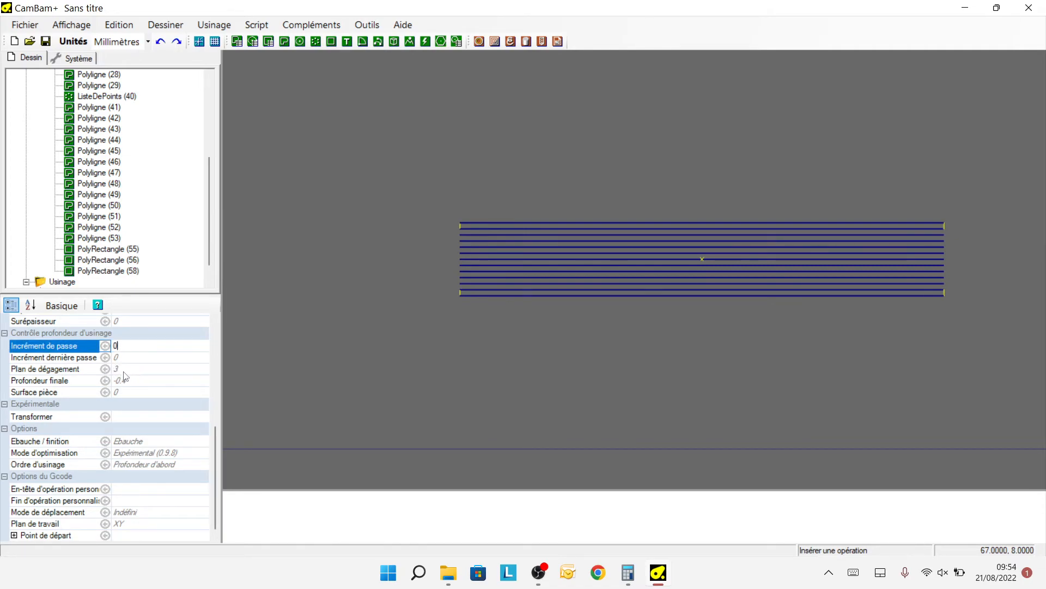
left_click(134, 382)
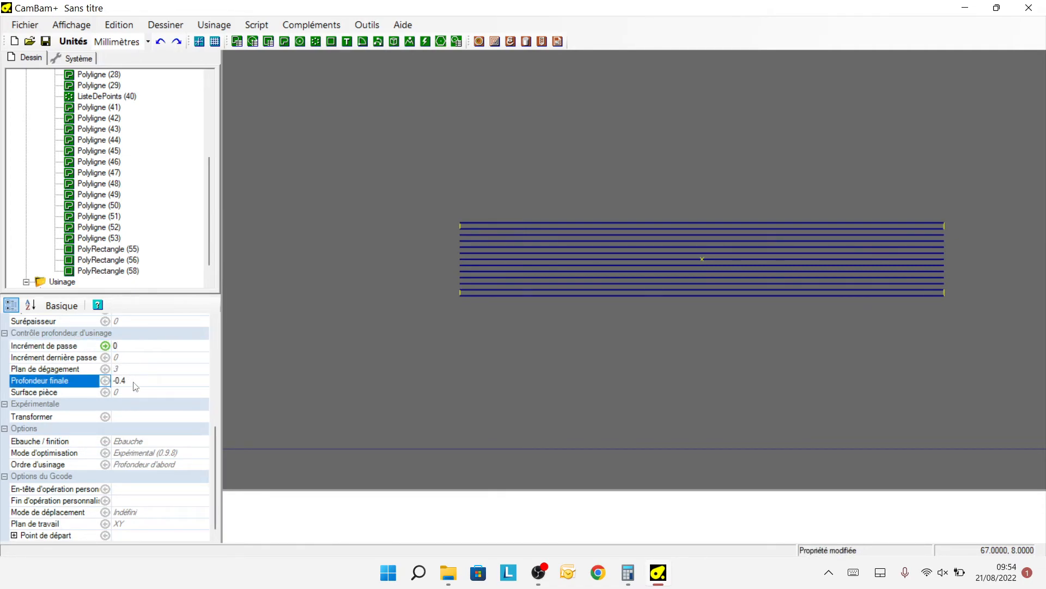
type("0")
Step: Set the engraving operation's clearance plane (Plan de dégagement) to 3
left_click(131, 371)
key("BackSpace")
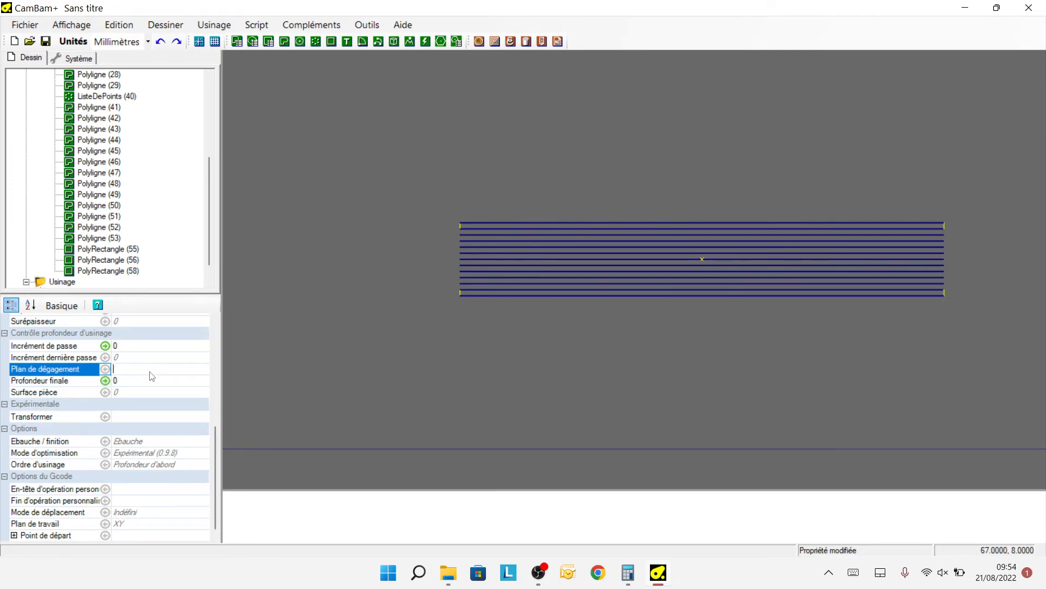
type("1")
key("BackSpace")
key("BackSpace")
type("3")
Step: Define the engraving operation's tool with diameter 1 and the engraving shape (A graver)
scroll(135, 366, "up", 10)
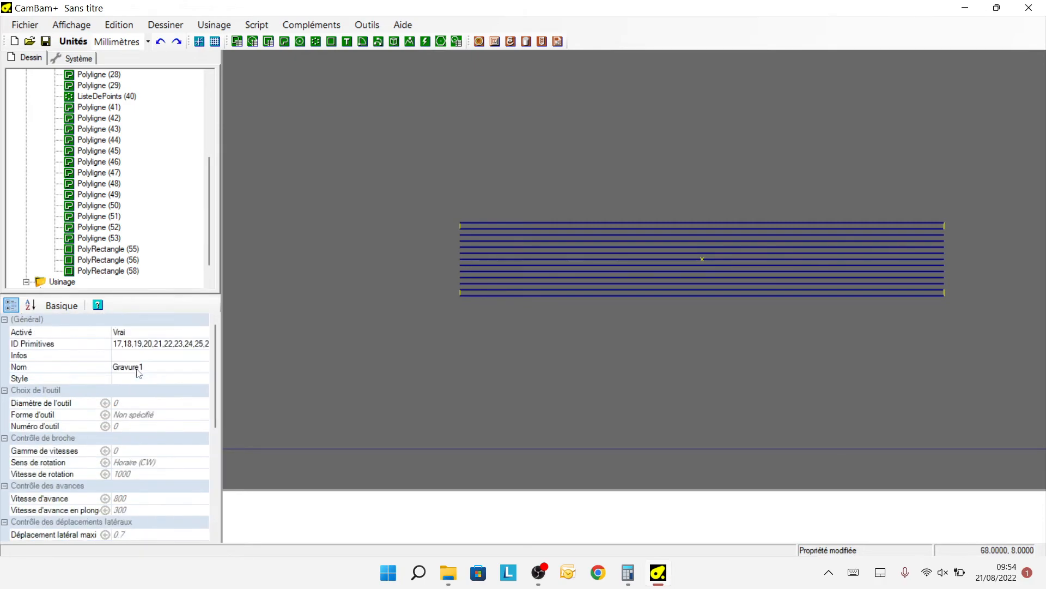
left_click(130, 407)
key("BackSpace")
type("1")
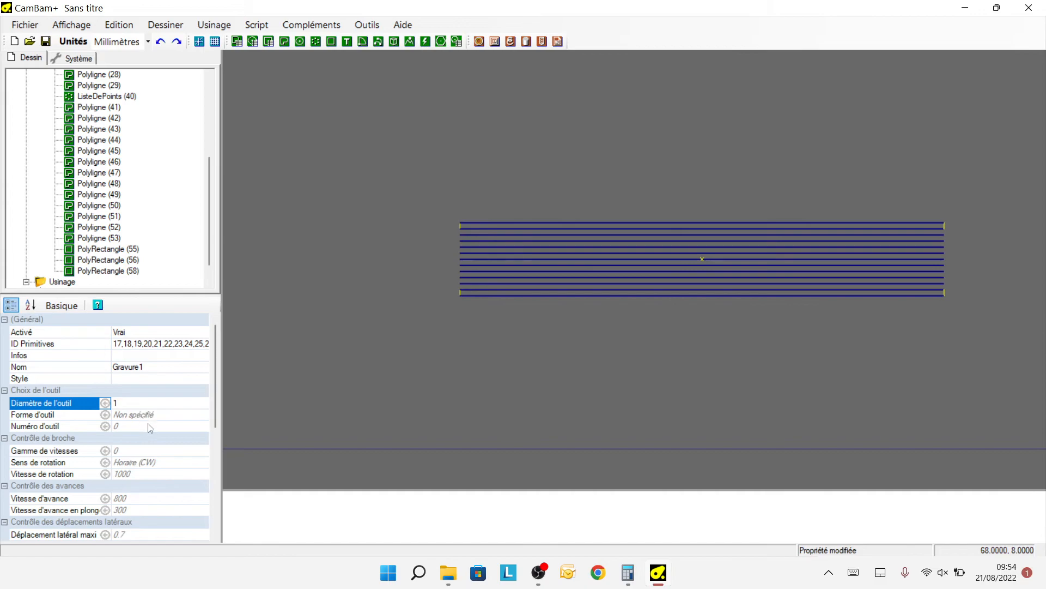
left_click(190, 416)
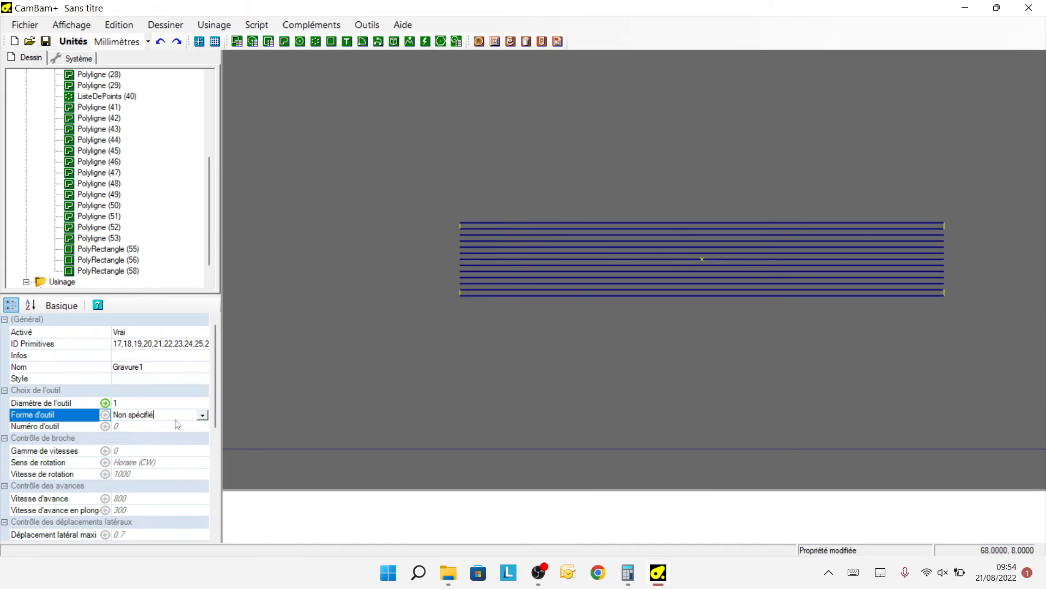
left_click(203, 417)
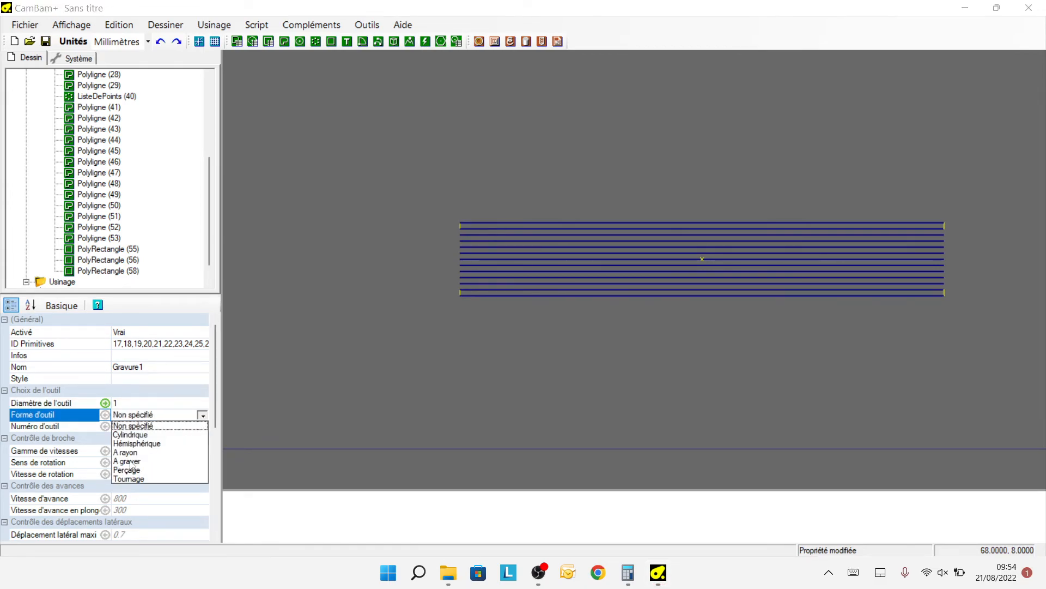
left_click(133, 463)
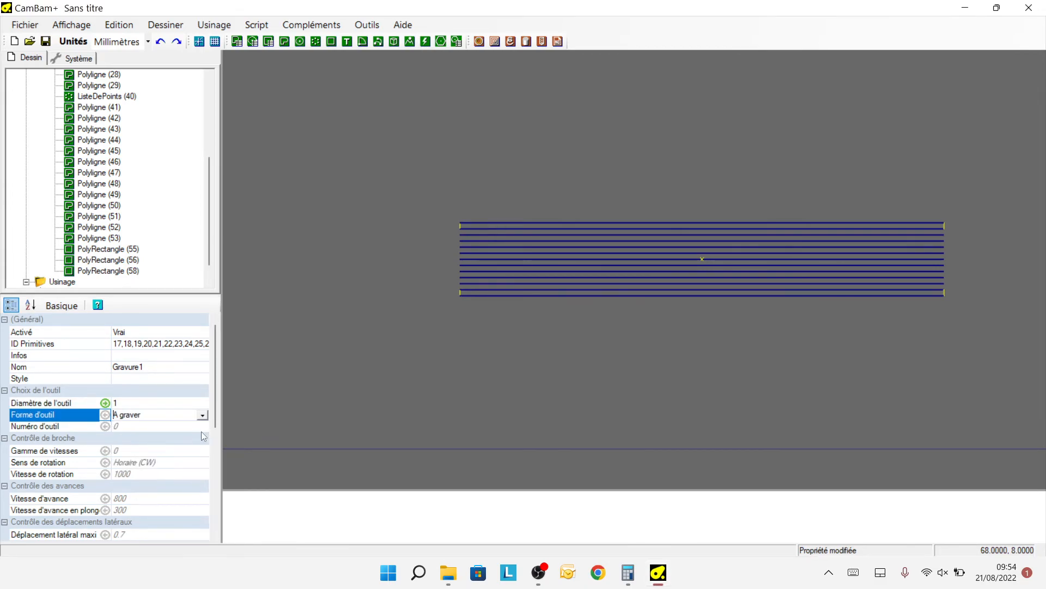
Step: Generate the toolpaths for the engraving operation and examine them along the V-shaped line set
right_click(349, 240)
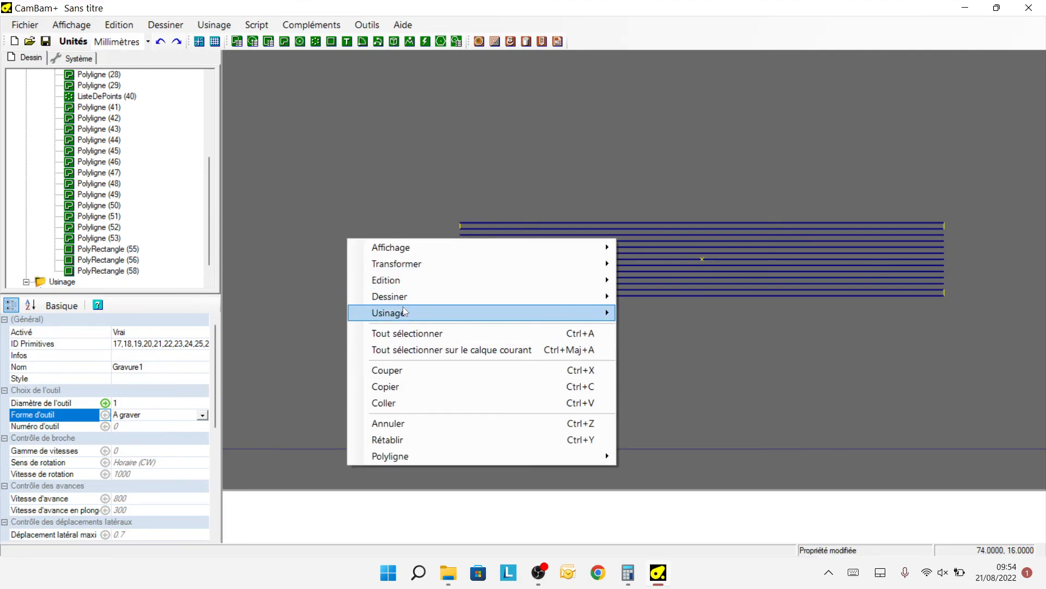
mouse_move(534, 319)
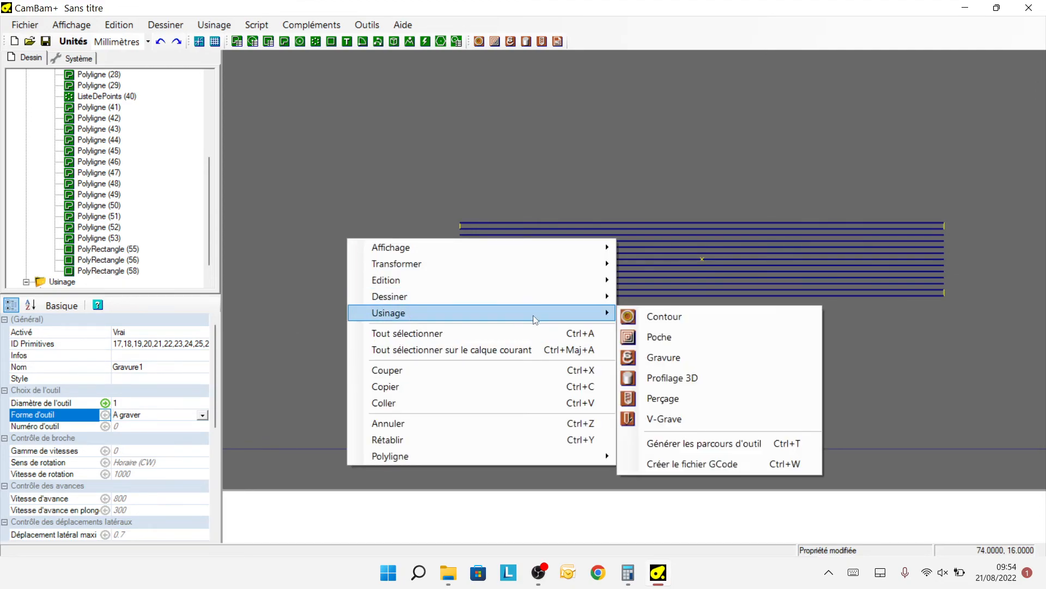
left_click(675, 445)
left_click_drag(435, 327, 541, 280, "alt")
scroll(577, 250, "up", 3)
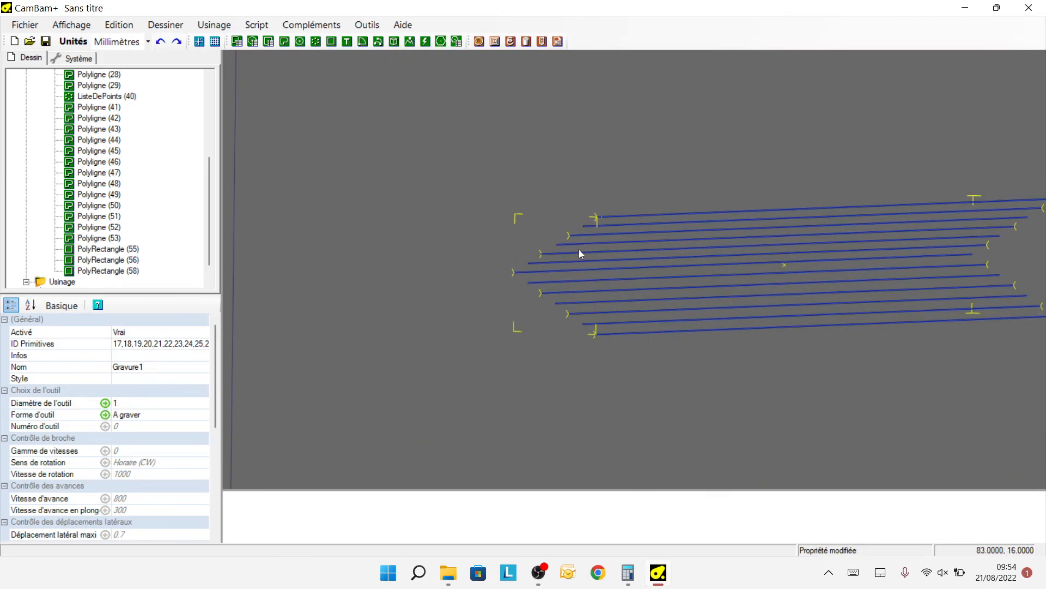
left_click_drag(519, 383, 426, 336, "alt")
Step: Create the G-code file from the engraving operation and save it to the desktop (Bureau) as Sans titre.nc
right_click(440, 332)
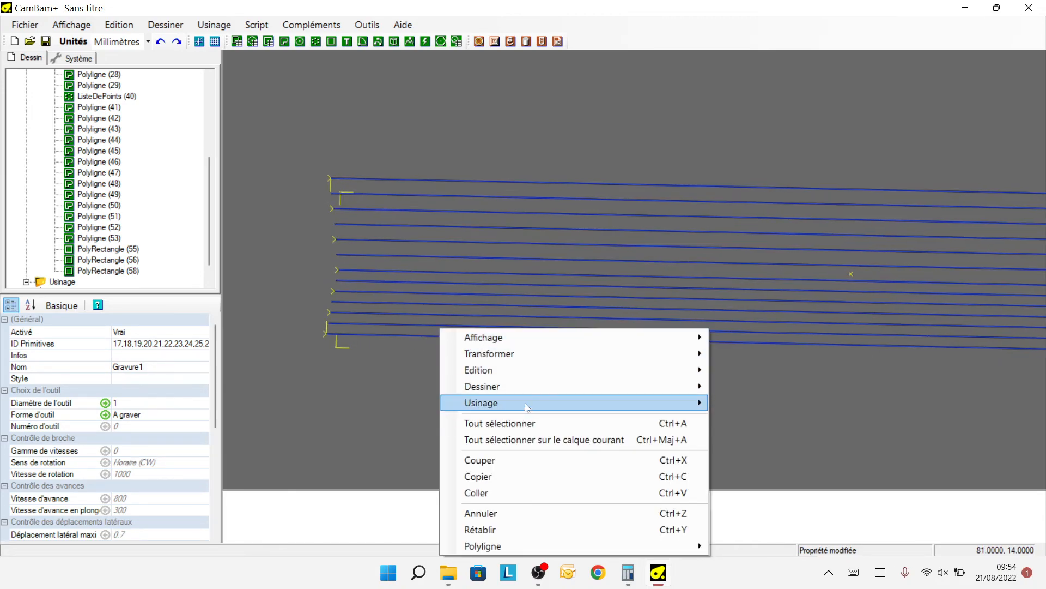
mouse_move(586, 403)
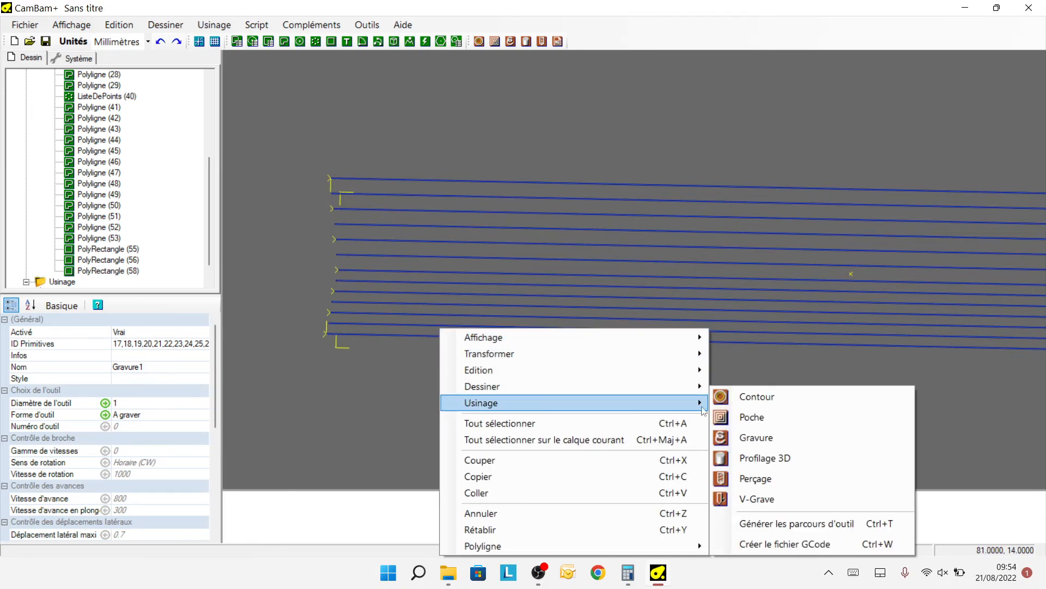
left_click(790, 544)
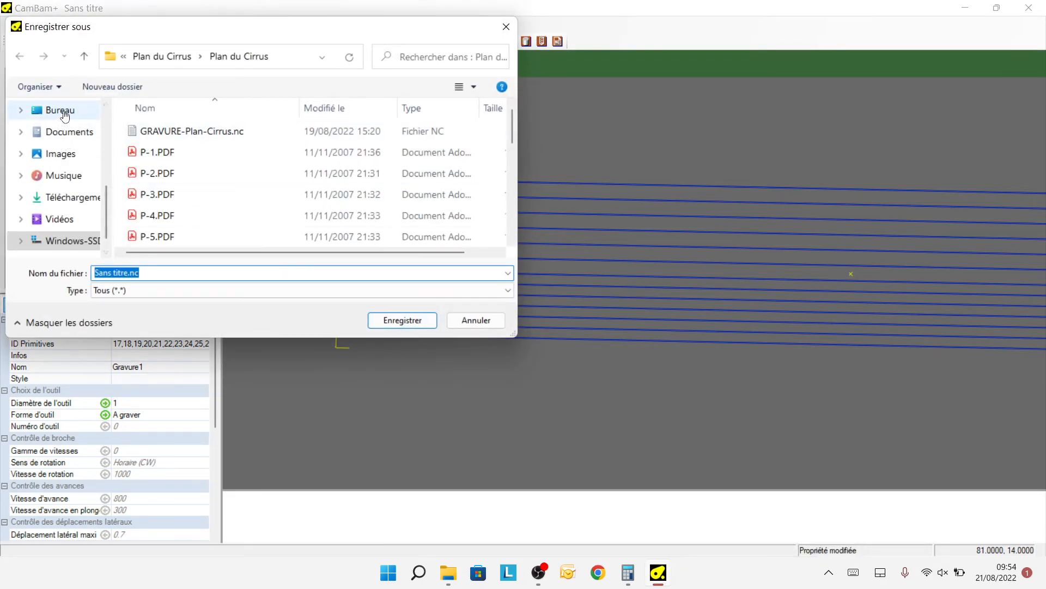
left_click(61, 110)
left_click(115, 273)
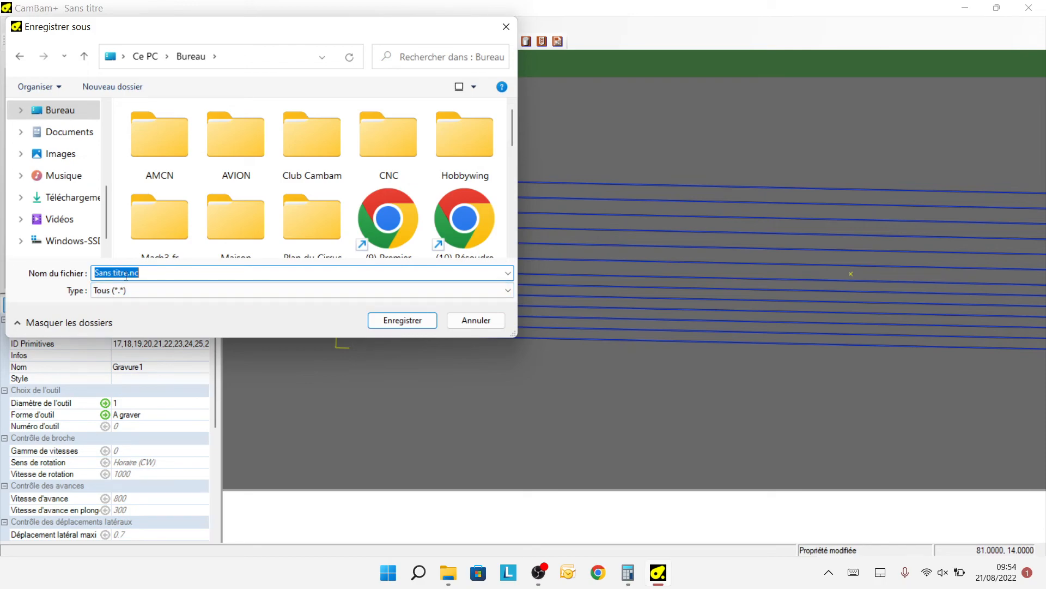
left_click(402, 320)
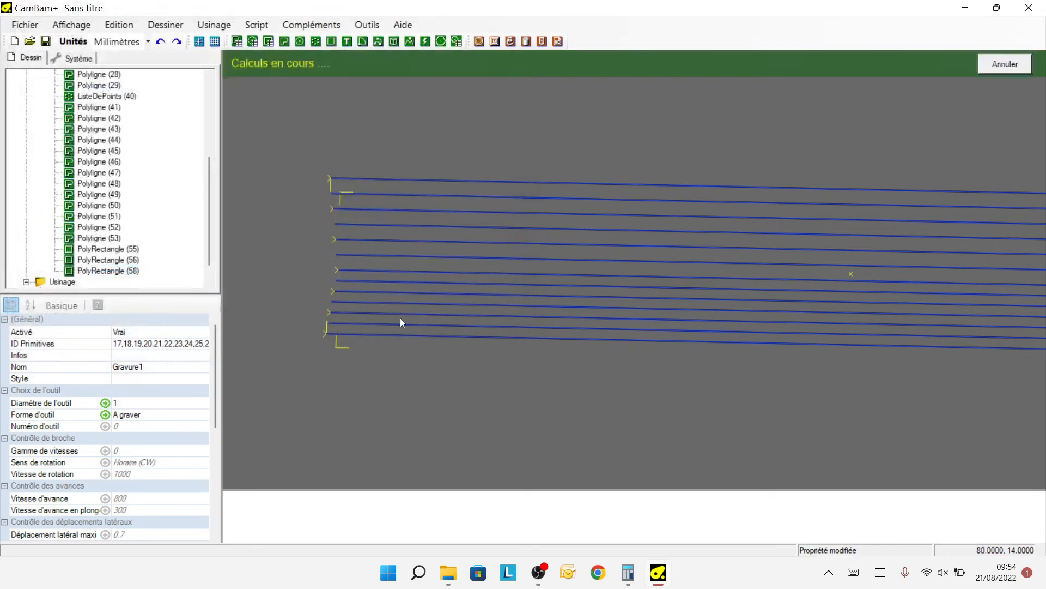
Step: Switch to the desktop and launch CAMotics from its shortcut in the CNC folder
left_click(965, 8)
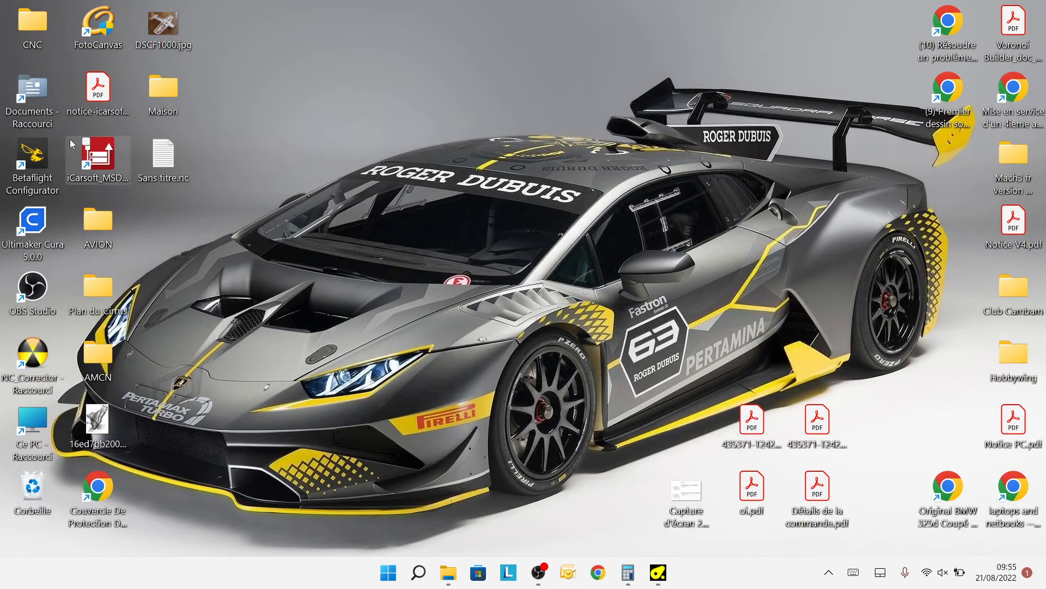
double_click(38, 34)
left_click(420, 276)
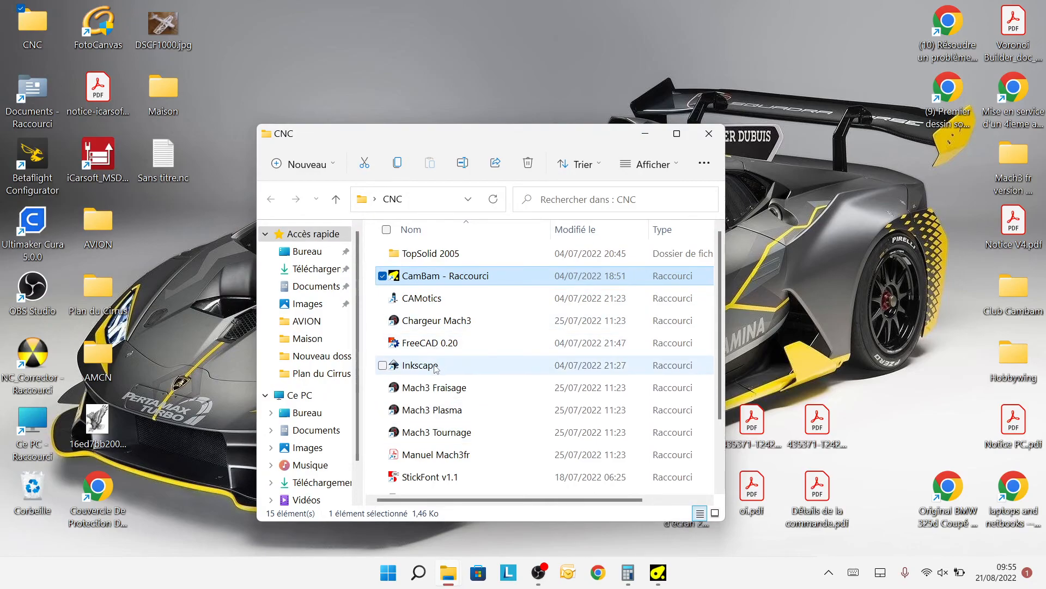
double_click(425, 299)
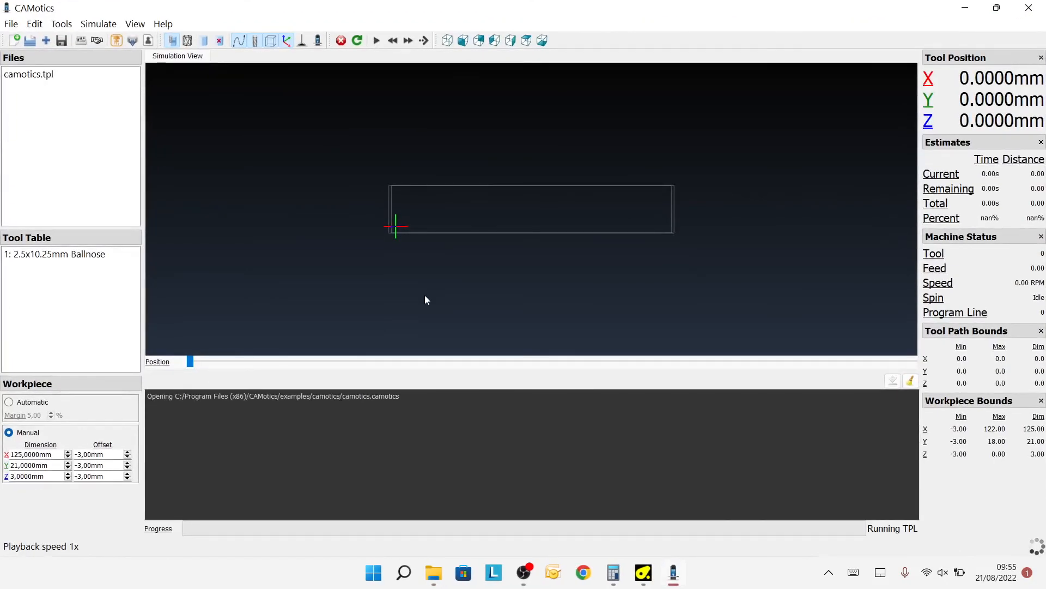
Step: Open Sans titre.nc from the desktop (Bureau) as a new project with Metric (mm) units and the Default tool table
left_click(29, 40)
left_click(146, 168)
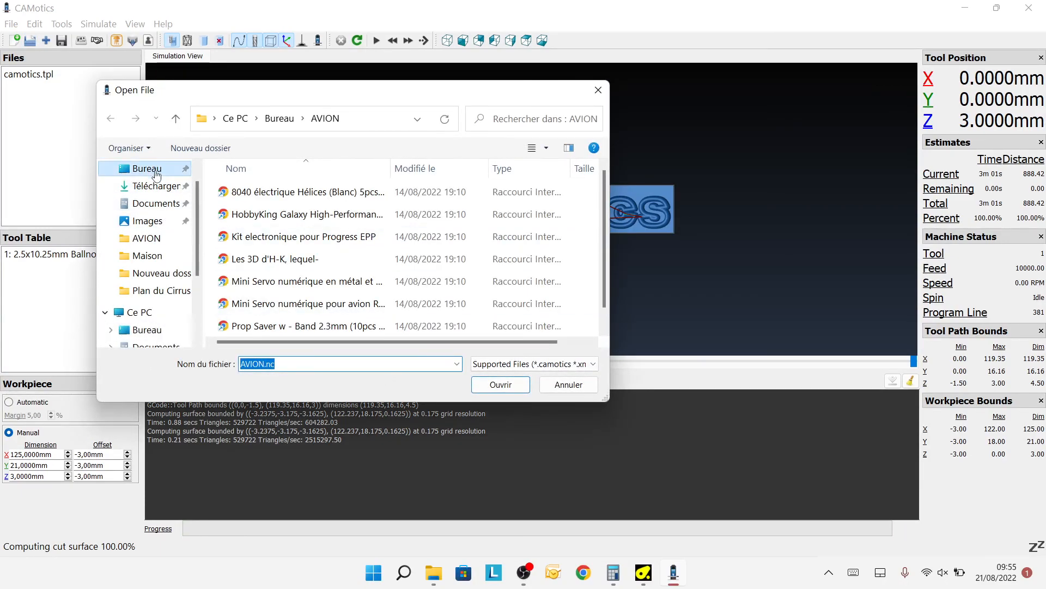
scroll(354, 250, "down", 2)
left_click(327, 267)
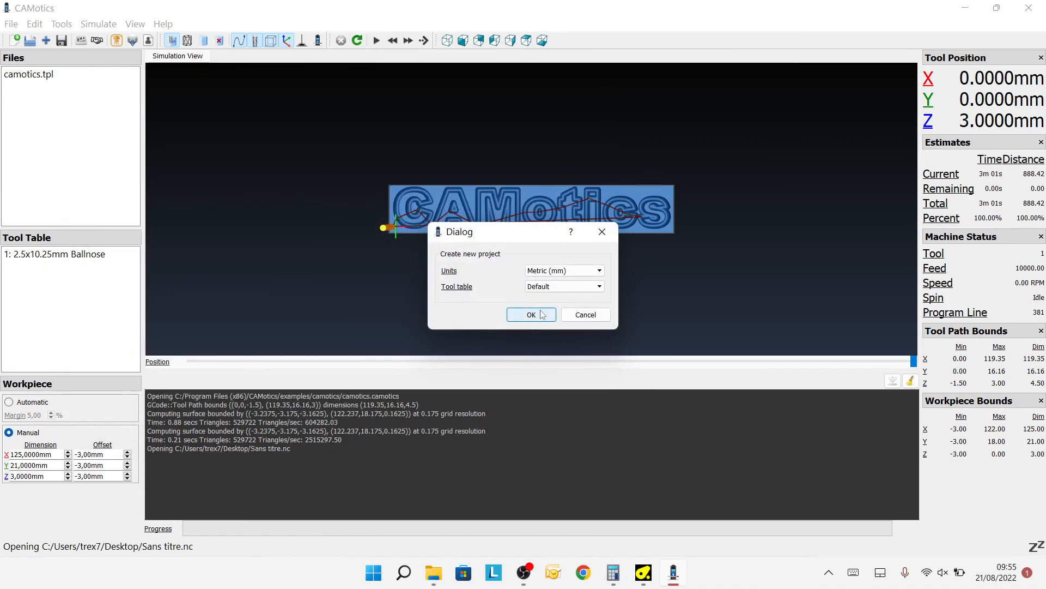
left_click(530, 315)
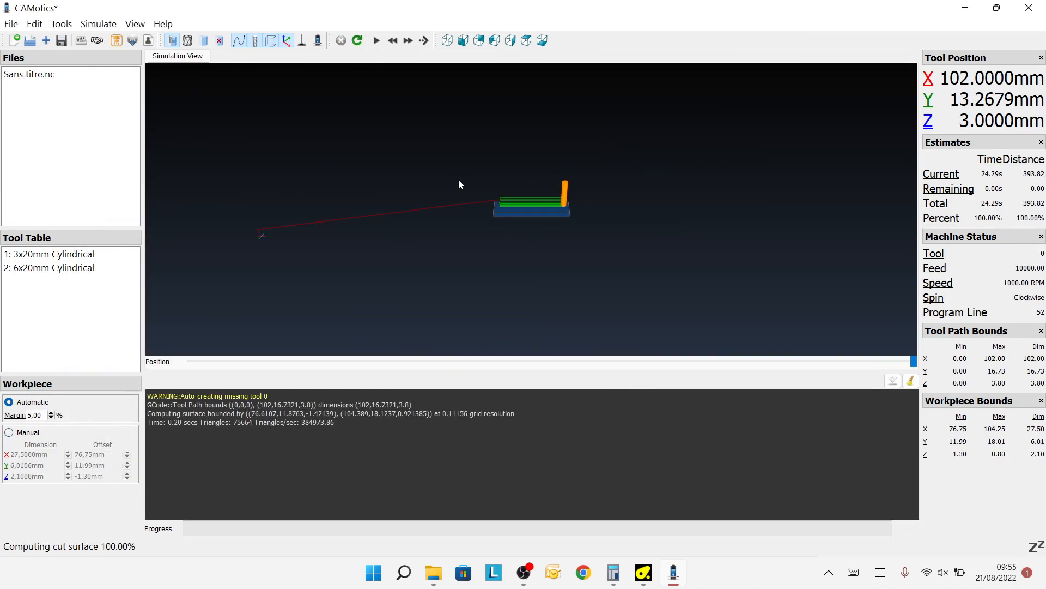
Step: Play the toolpath simulation, speed it up to 4x, and examine the tool's passes over the workpiece
scroll(500, 161, "up", 5)
left_click_drag(480, 251, 552, 258)
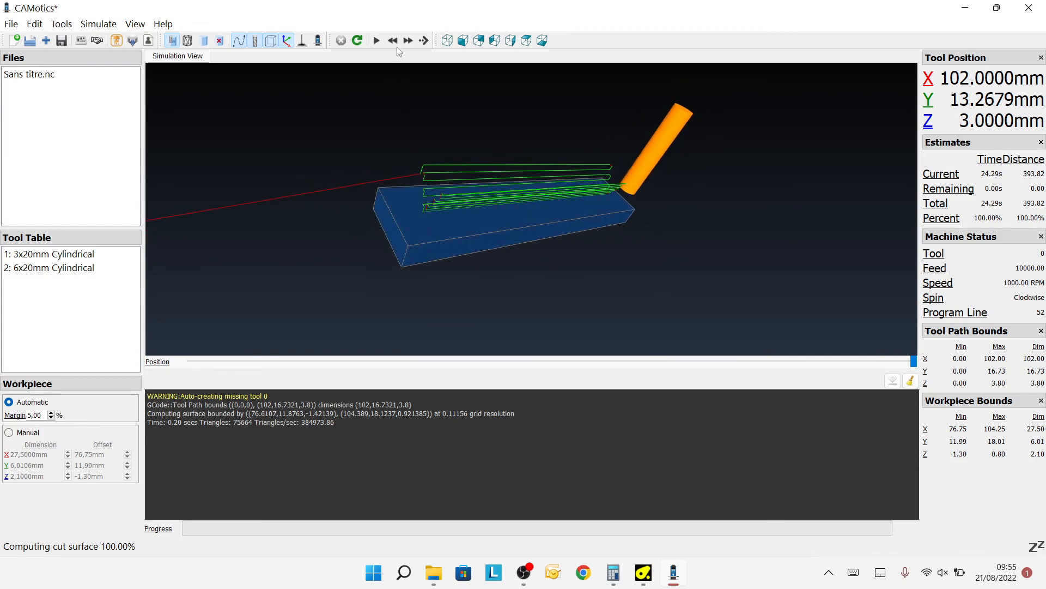
left_click(376, 40)
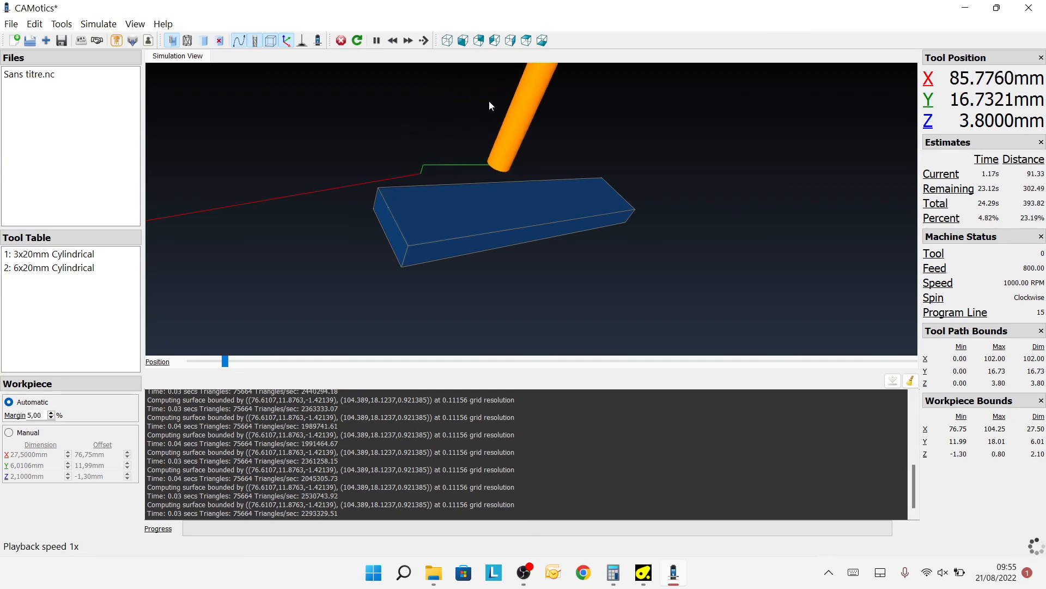
left_click(408, 42)
left_click(408, 43)
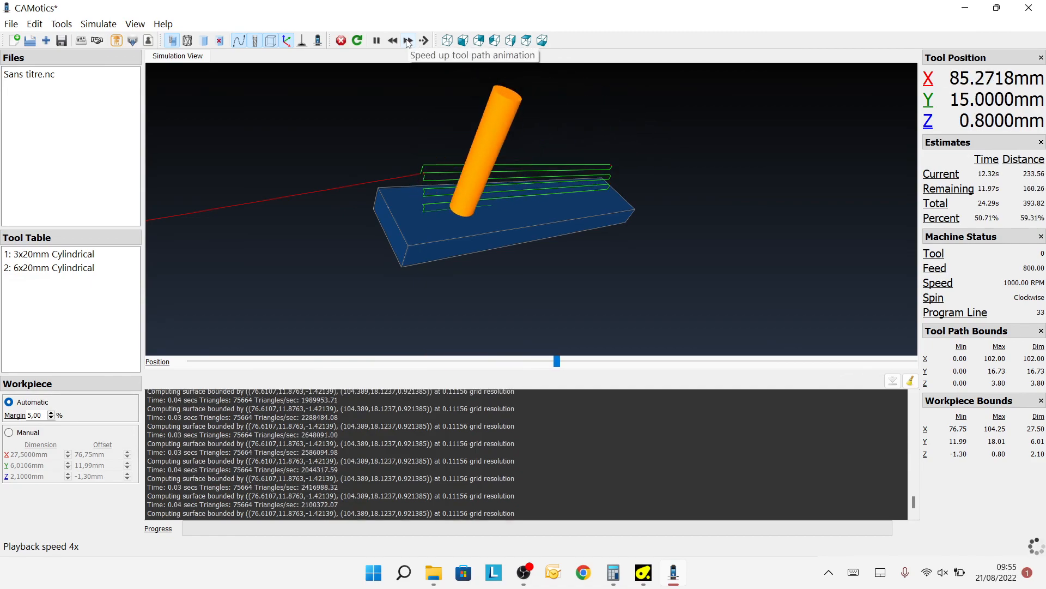
left_click_drag(441, 283, 476, 290)
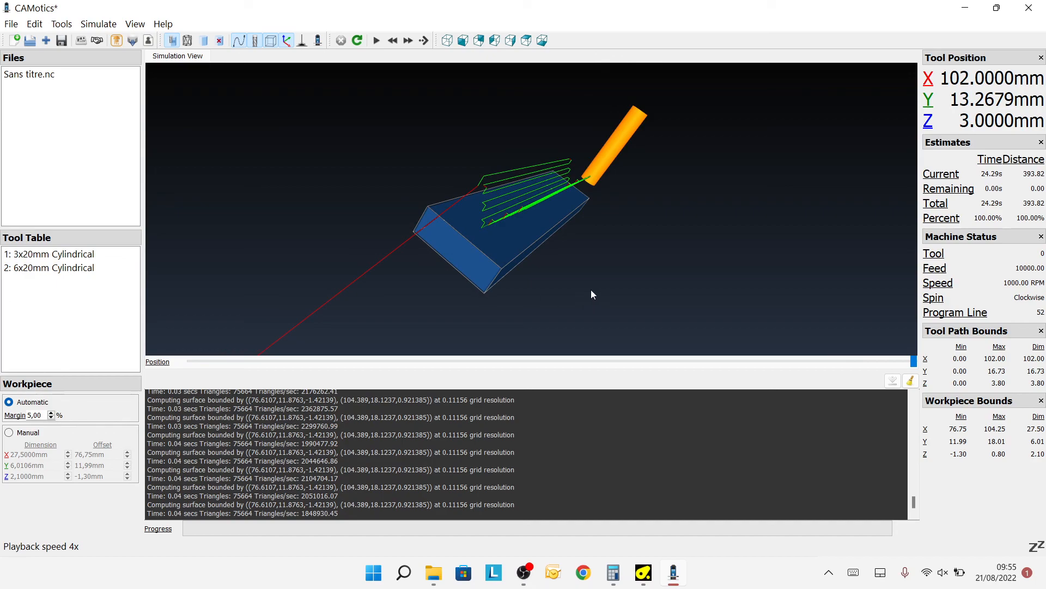
Step: Close the simulation program and choose to save the project, opening the save dialog for Sans titre.camotics
left_click(1029, 8)
left_click(517, 305)
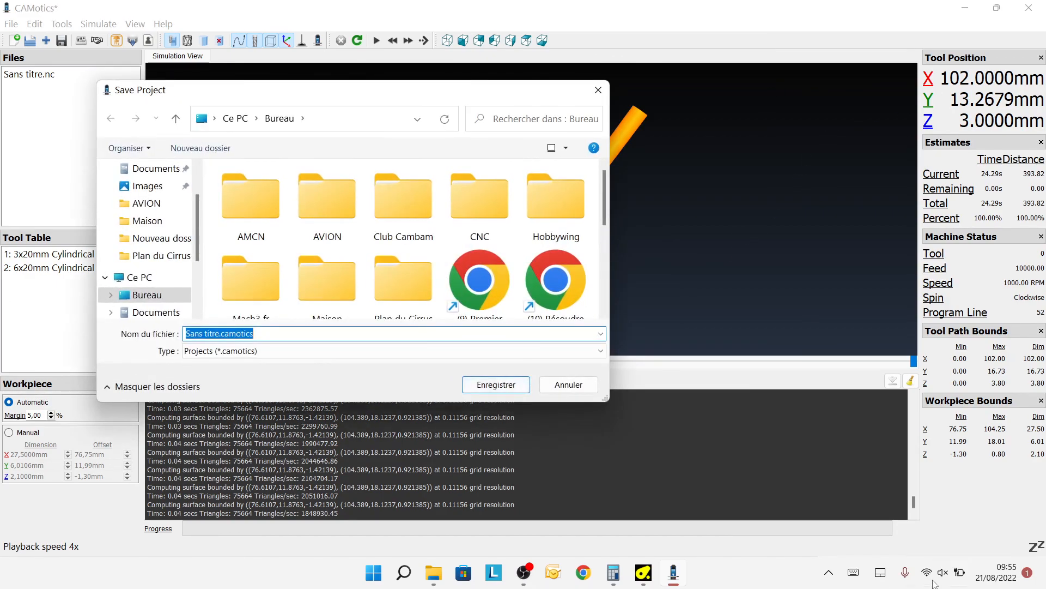
left_click(828, 572)
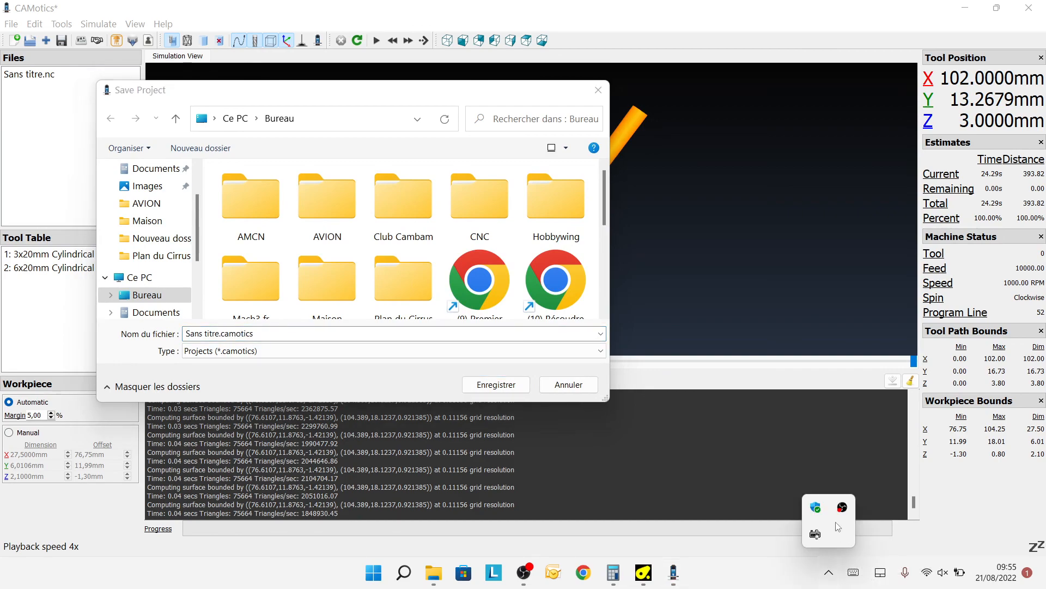